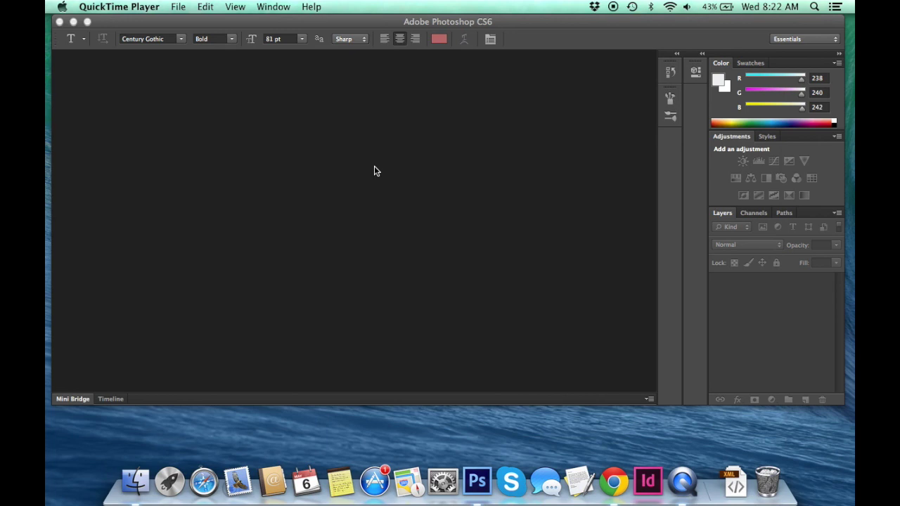
Step: Make a new 700 × 2000 pixel, 72 ppi document with a white background, titled 'Collage'
left_click(143, 57)
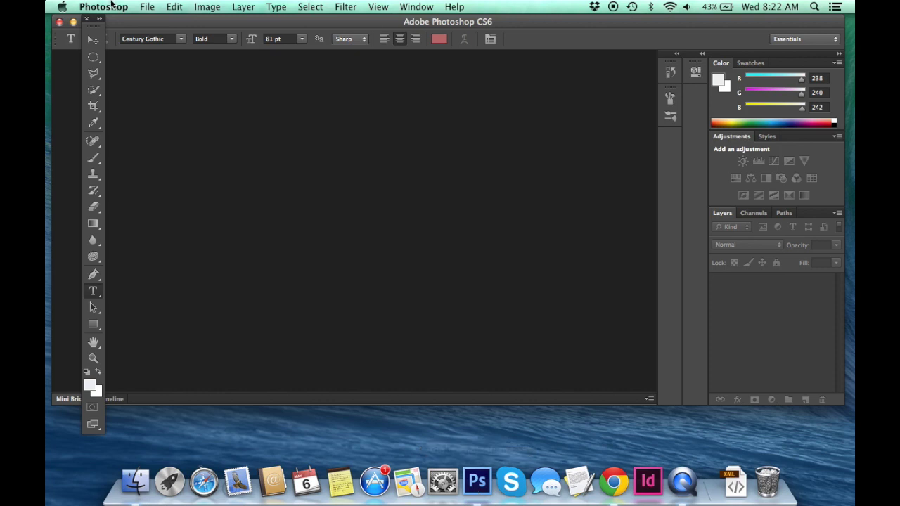
left_click(140, 5)
left_click(152, 21)
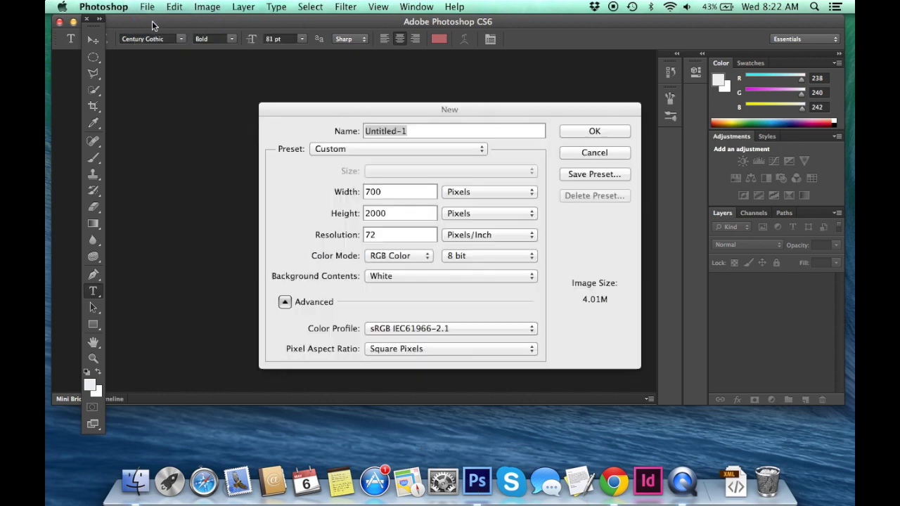
left_click(487, 191)
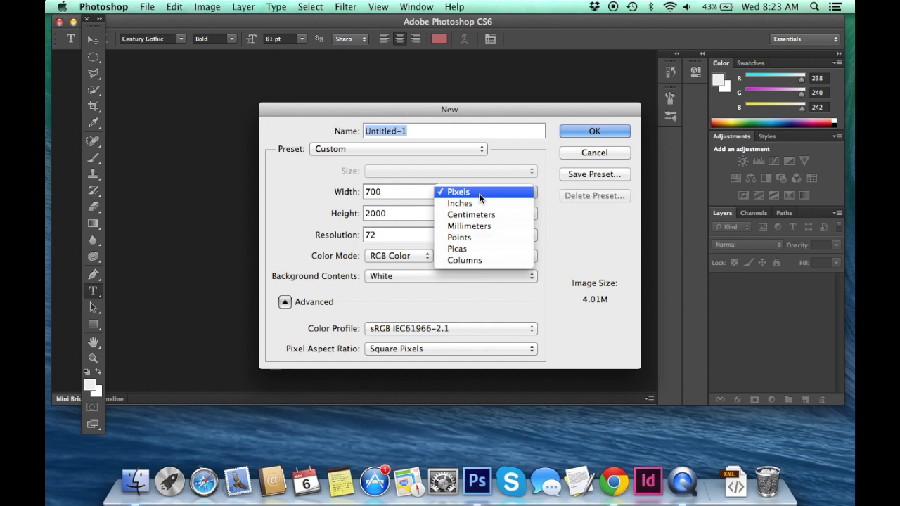
left_click(478, 192)
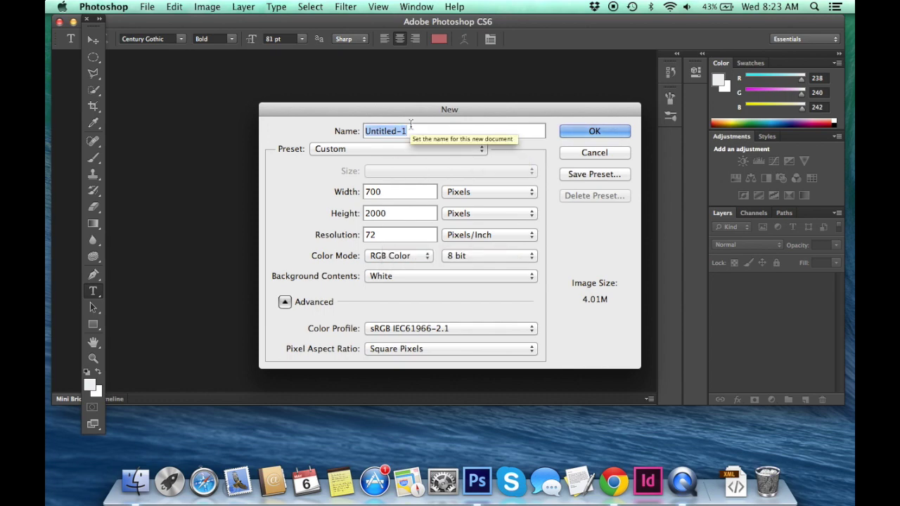
type("Collage")
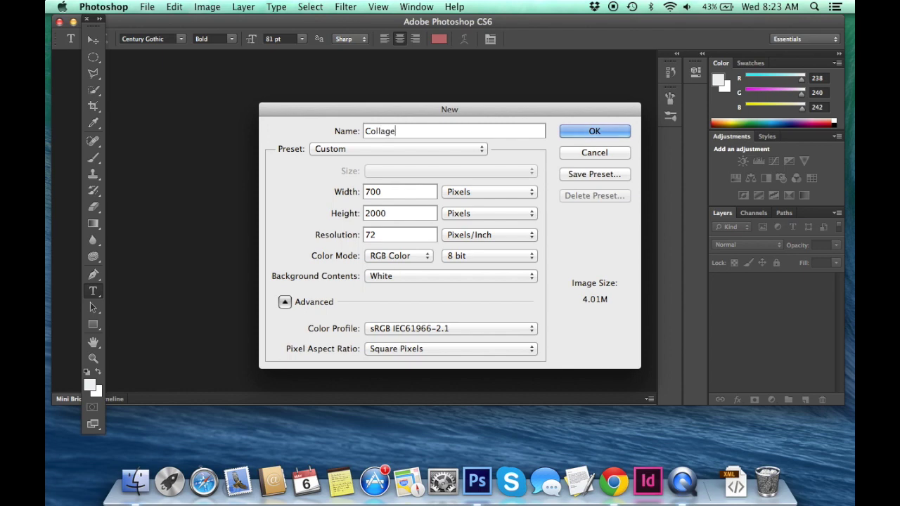
left_click(613, 132)
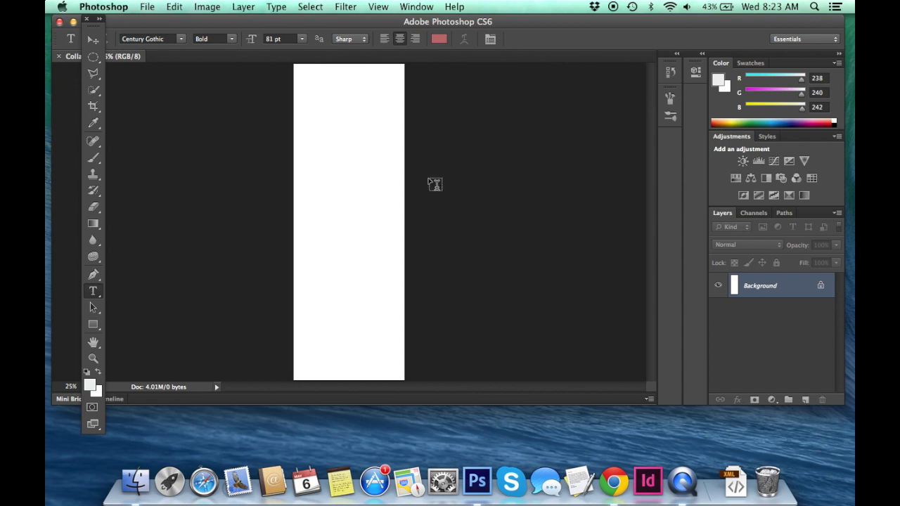
key("super+plus")
key("super+plus")
key("super+plus")
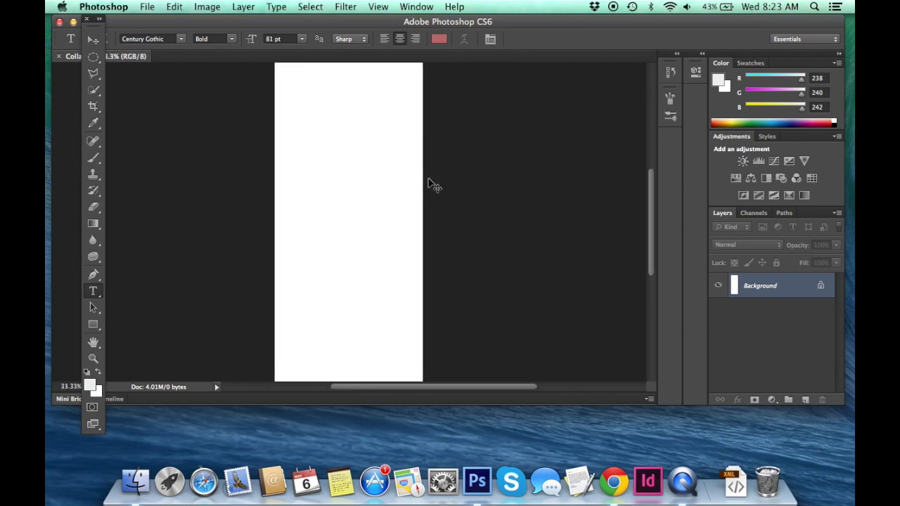
scroll(436, 185, "up", 3)
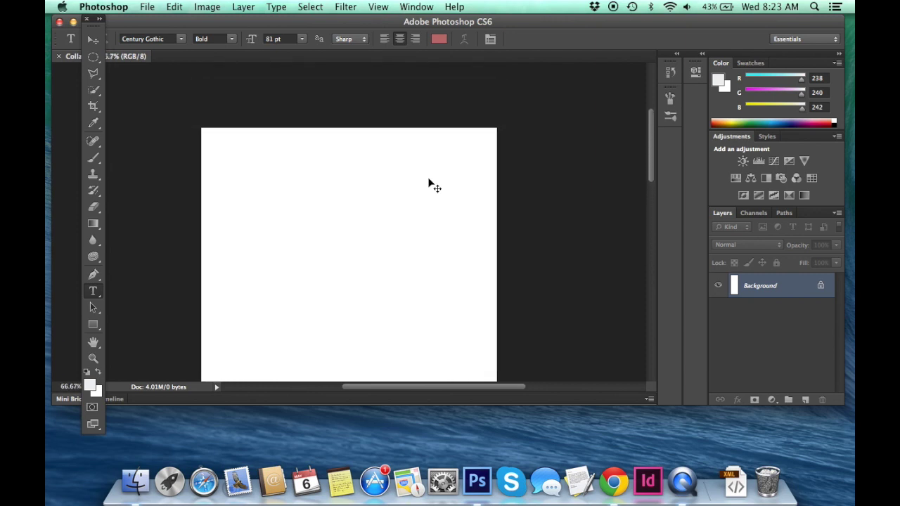
key("super+minus")
key("super+minus")
key("super+minus")
key("super+plus")
key("super+plus")
key("super+plus")
key("super+plus")
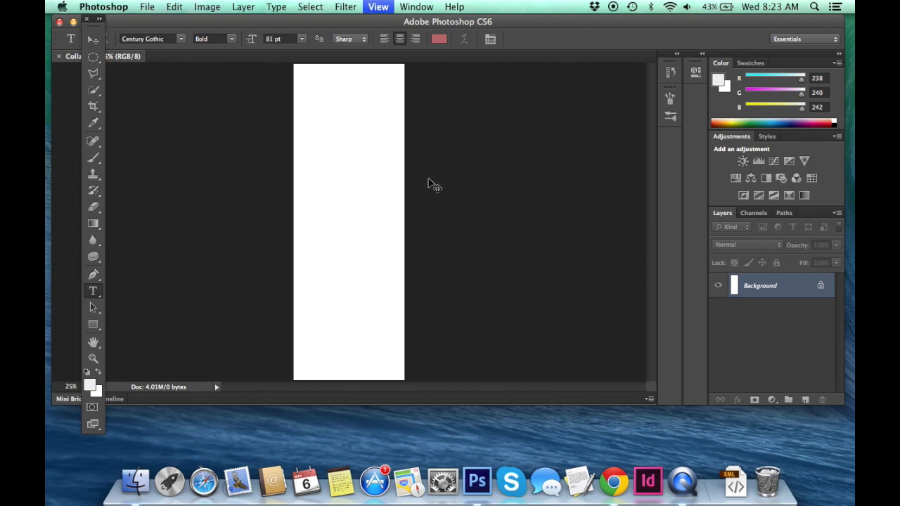
key("super+minus")
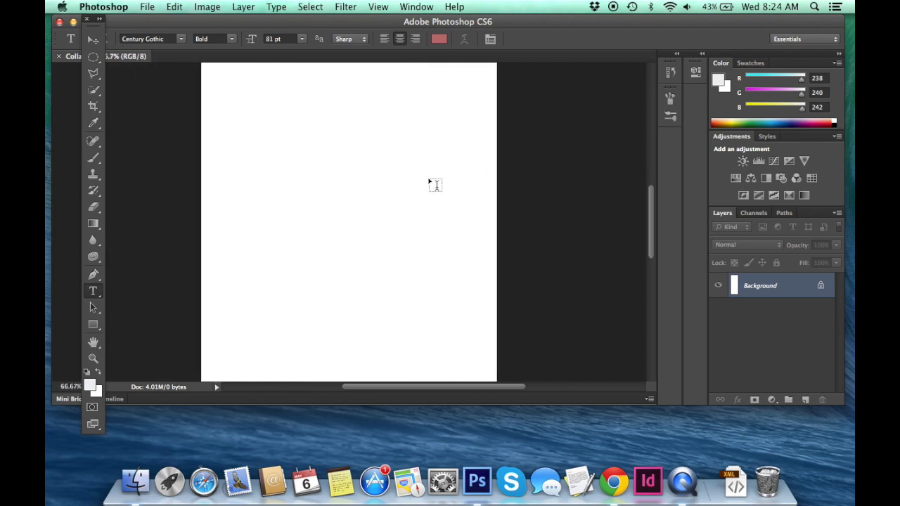
scroll(433, 185, "up", 2)
scroll(432, 184, "up", 1)
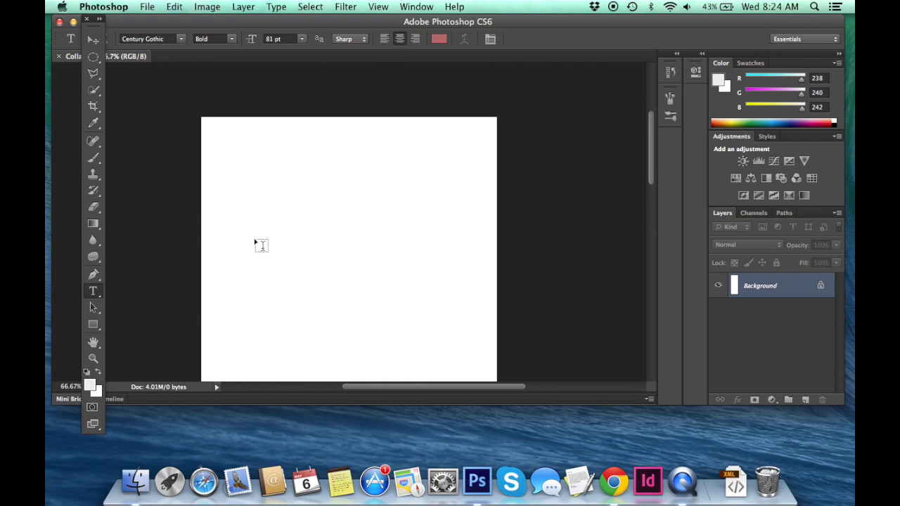
Step: With the Rectangle Tool and a light-blue fill, draw a 325 × 516 px Rectangle 1 at top-left
left_click(94, 324)
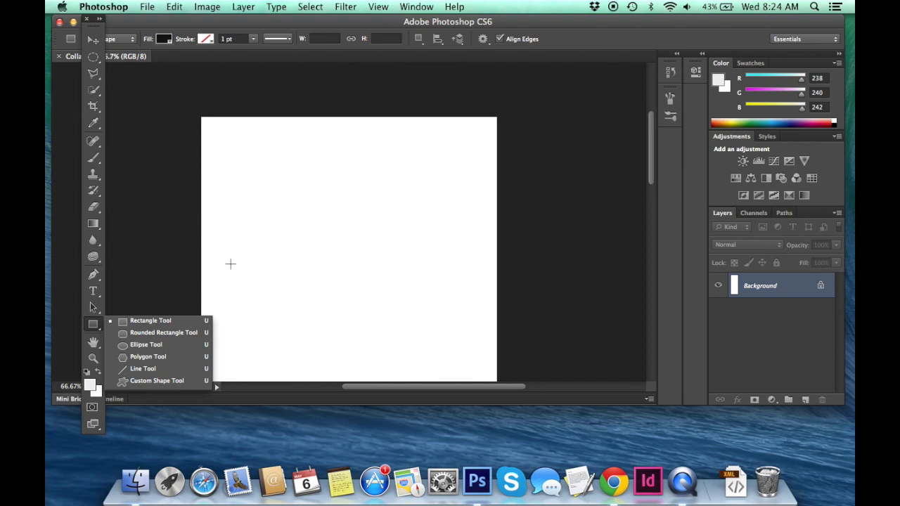
left_click(166, 39)
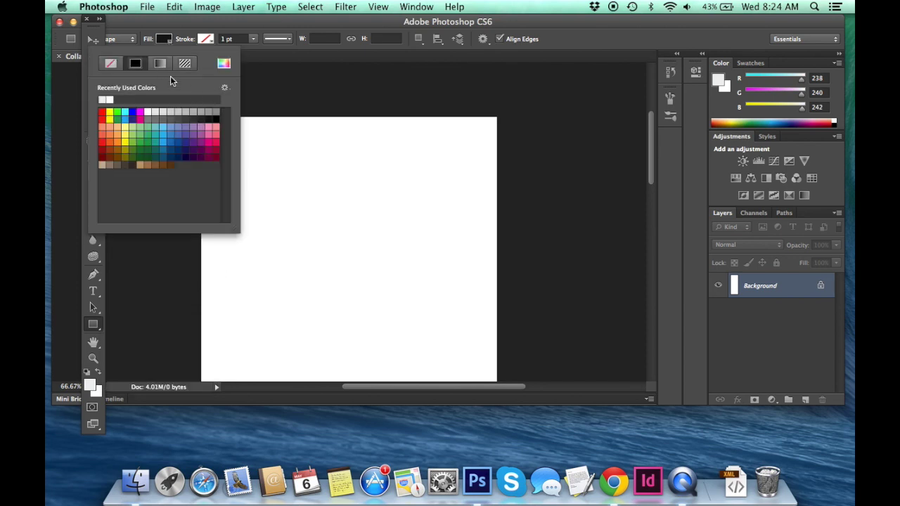
left_click(162, 120)
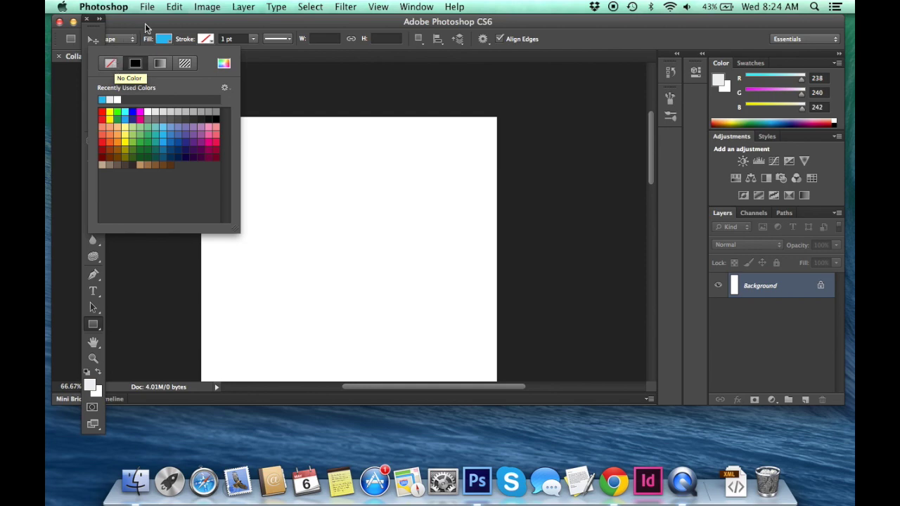
left_click(203, 25)
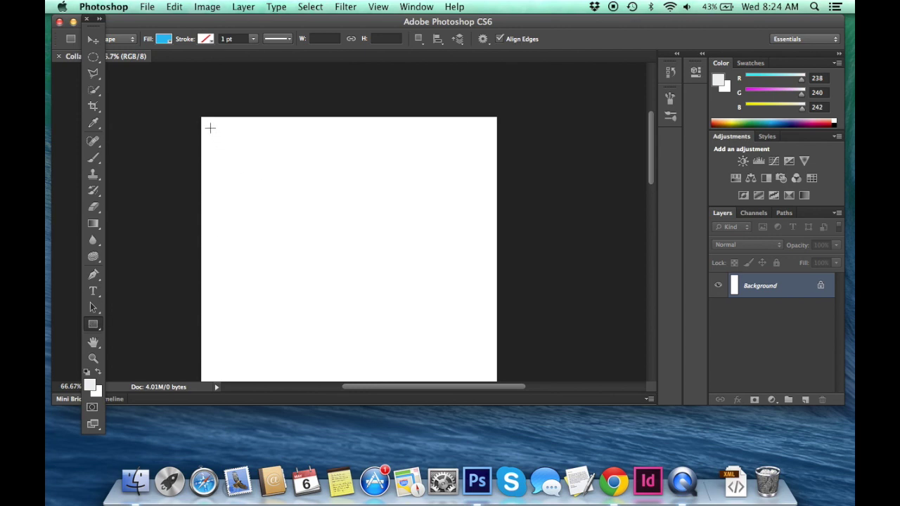
left_click_drag(203, 119, 340, 336)
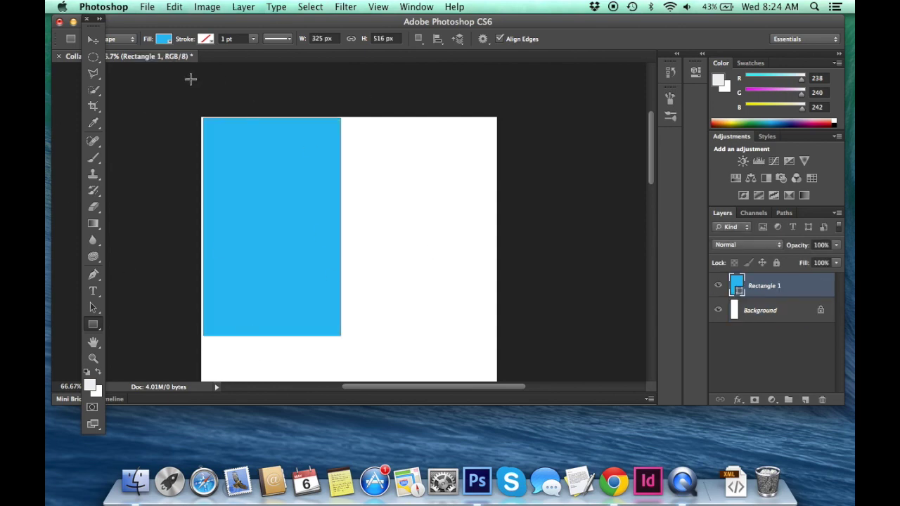
left_click(93, 41)
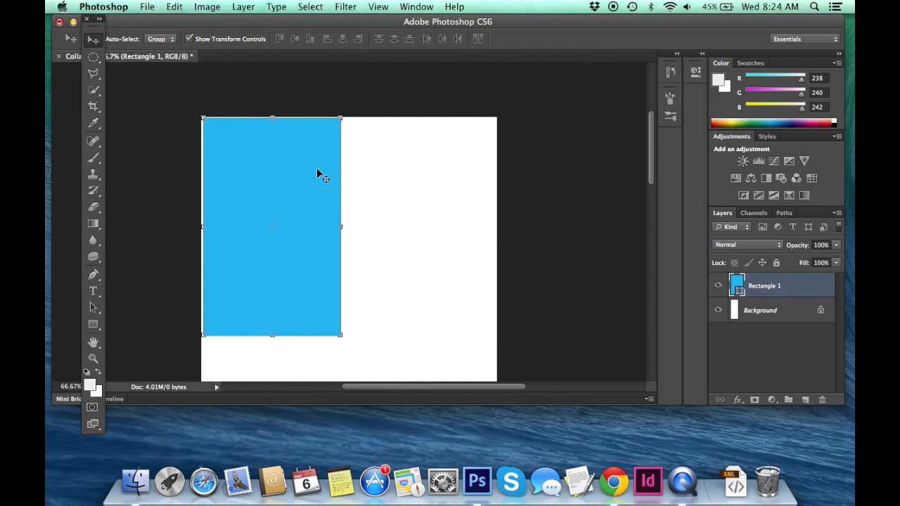
Step: Snap Rectangle 1 flush into the canvas's top-left corner and zoom out to 50%
mouse_move(324, 163)
left_mouse_down()
mouse_move(351, 160)
mouse_move(321, 165)
left_mouse_up()
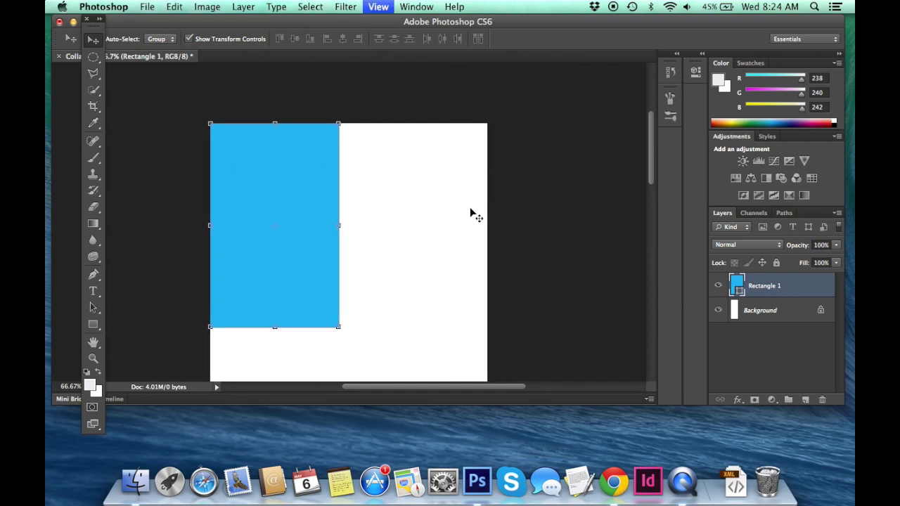
key("super+minus")
scroll(470, 211, "down", 2)
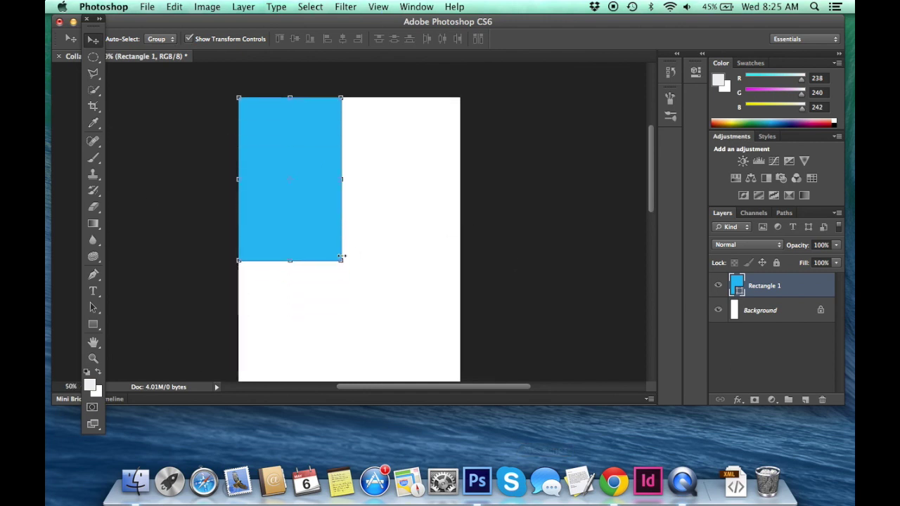
right_click(776, 287)
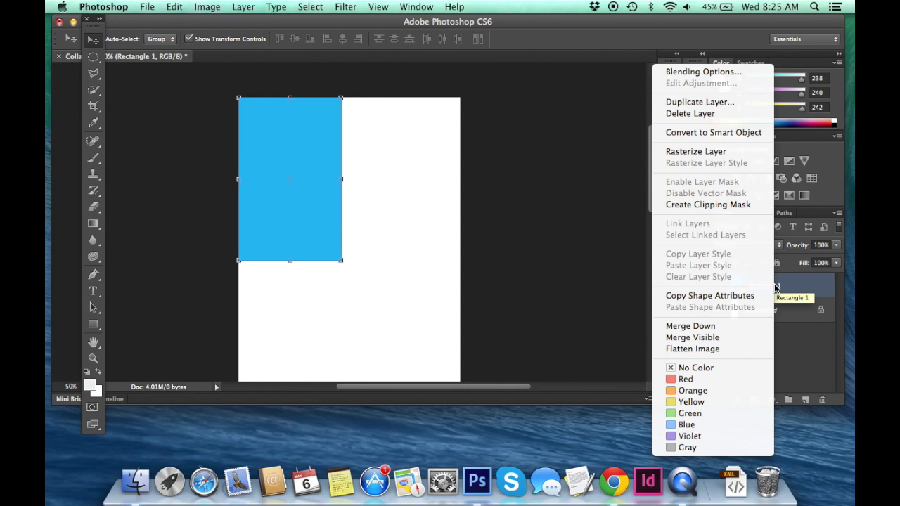
Step: Duplicate Rectangle 1 and move the copy to its right, leaving a thin white gap
left_click(714, 103)
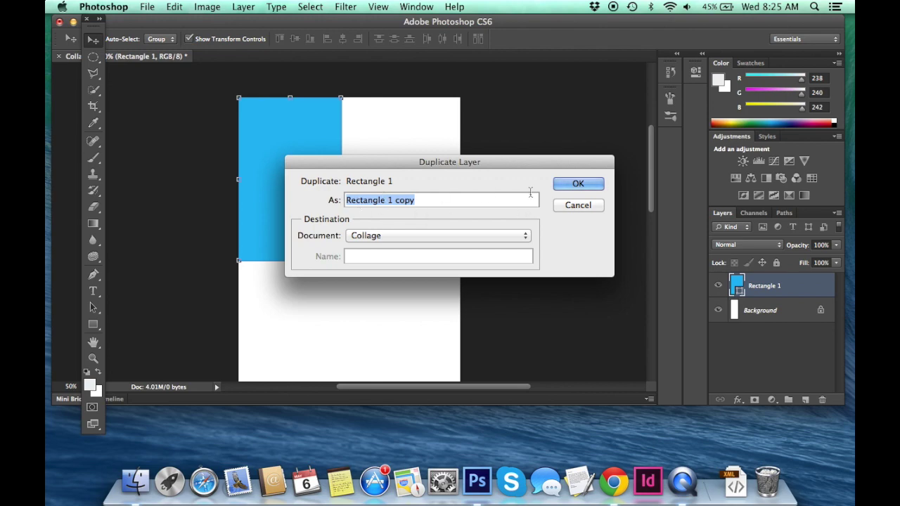
left_click(581, 185)
left_click_drag(321, 151, 417, 149)
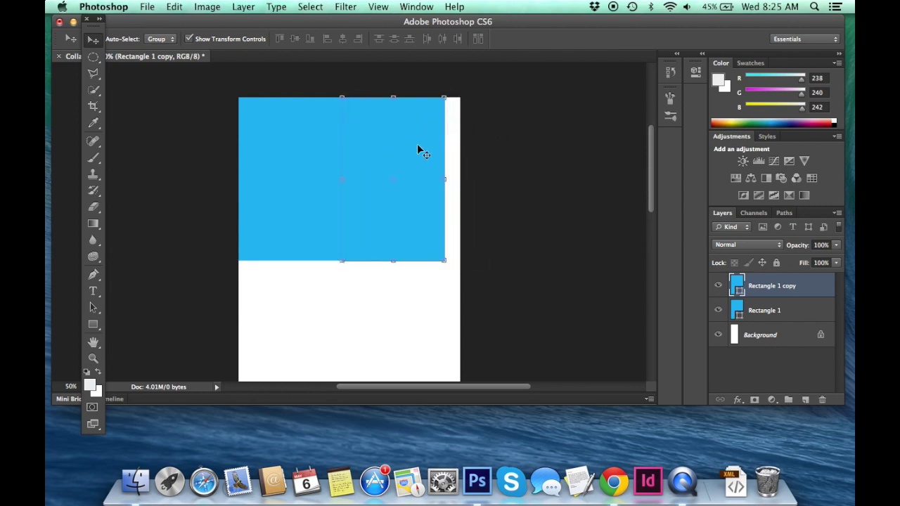
key("Right")
key("Right")
key("Right")
key("Right")
key("Right")
key("Right")
key("Right")
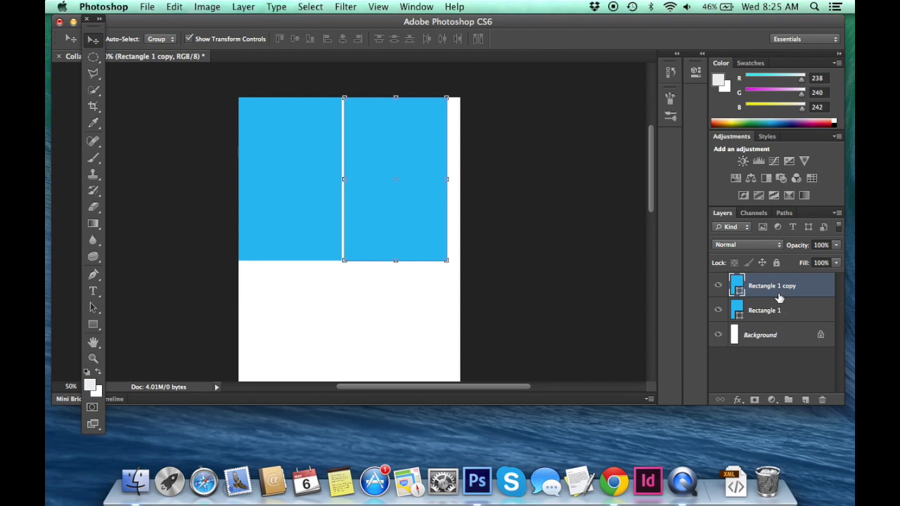
Step: Scale Rectangle 1 and its copy together to reach the canvas's right edge, then zoom to 33.33%
left_click(774, 311, "shift")
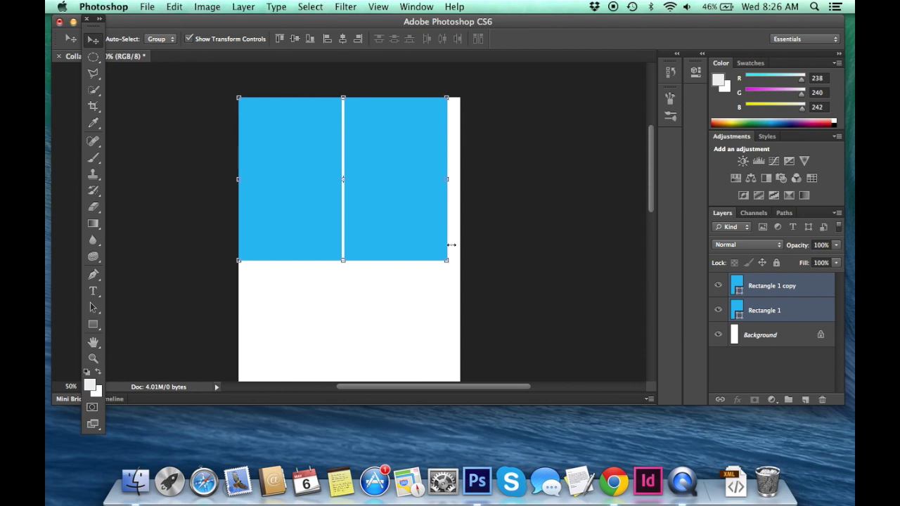
left_click_drag(447, 263, 464, 276)
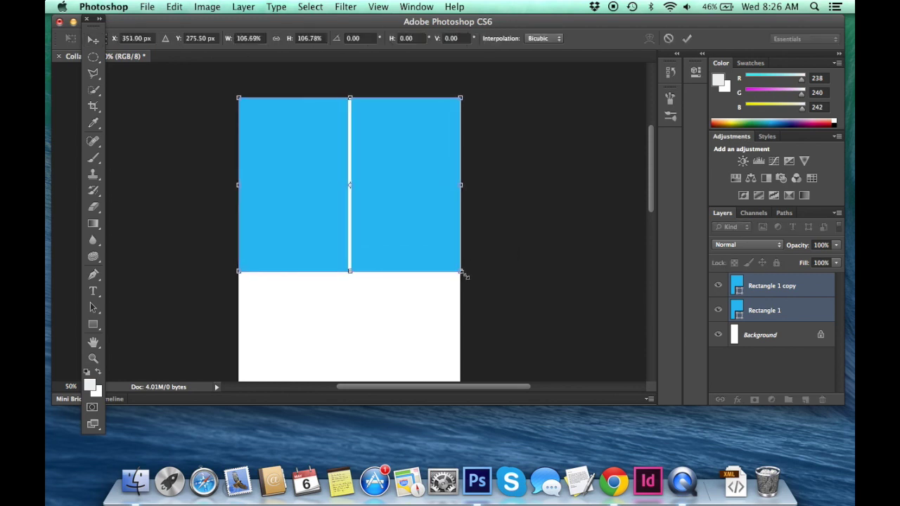
key("Return")
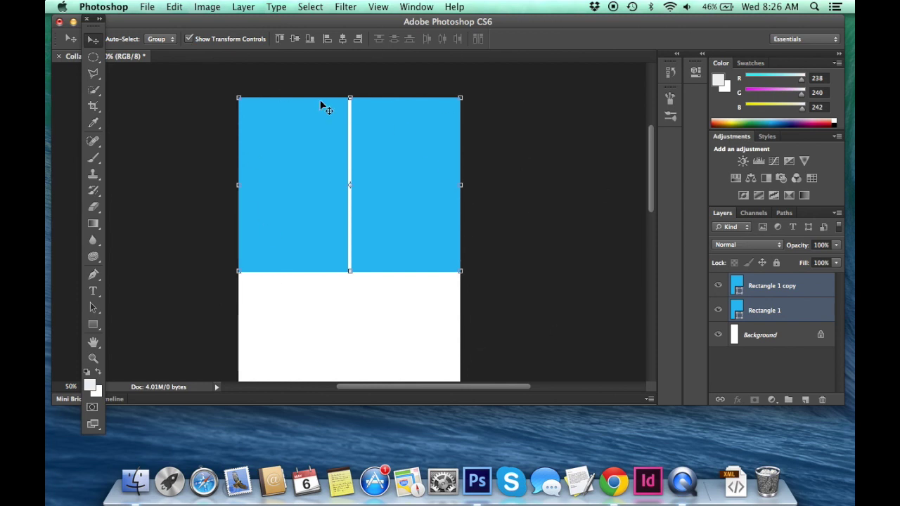
key("super+minus")
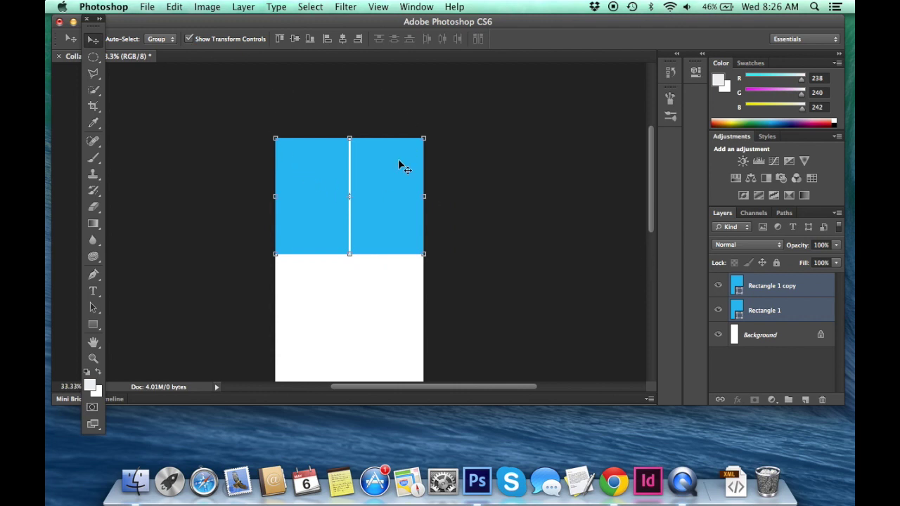
scroll(531, 231, "down", 3)
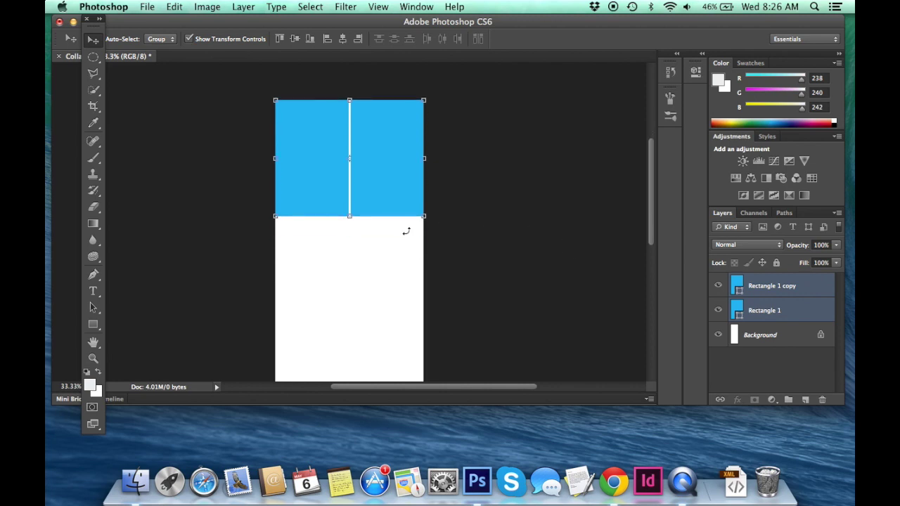
Step: Duplicate both rectangle layers and drag the copies down below the first row
right_click(772, 294)
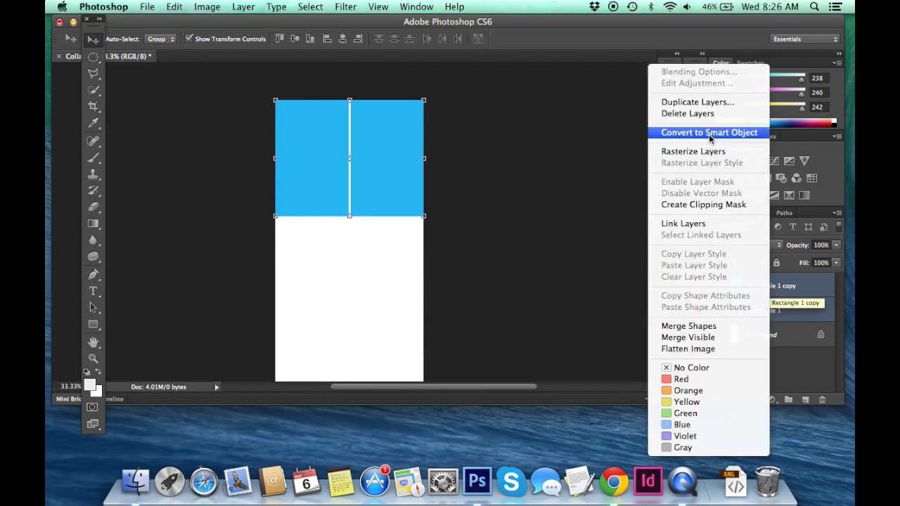
left_click(703, 102)
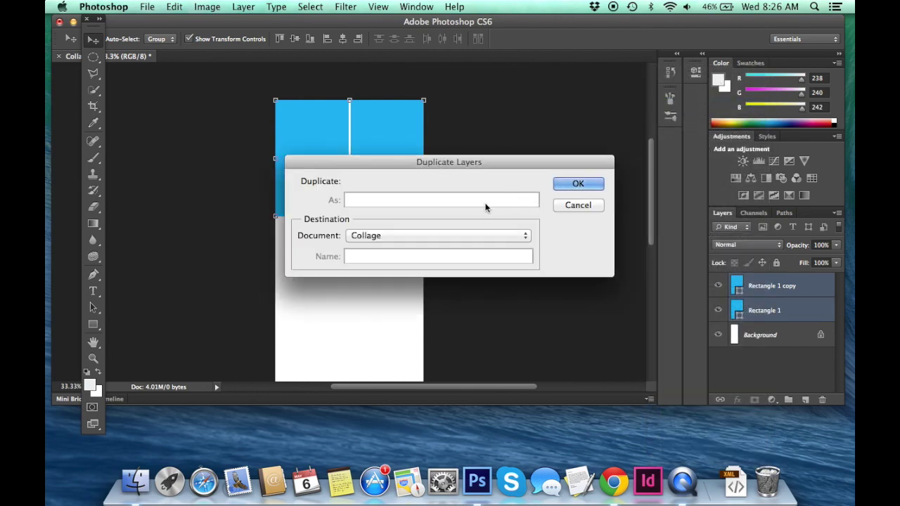
left_click(575, 184)
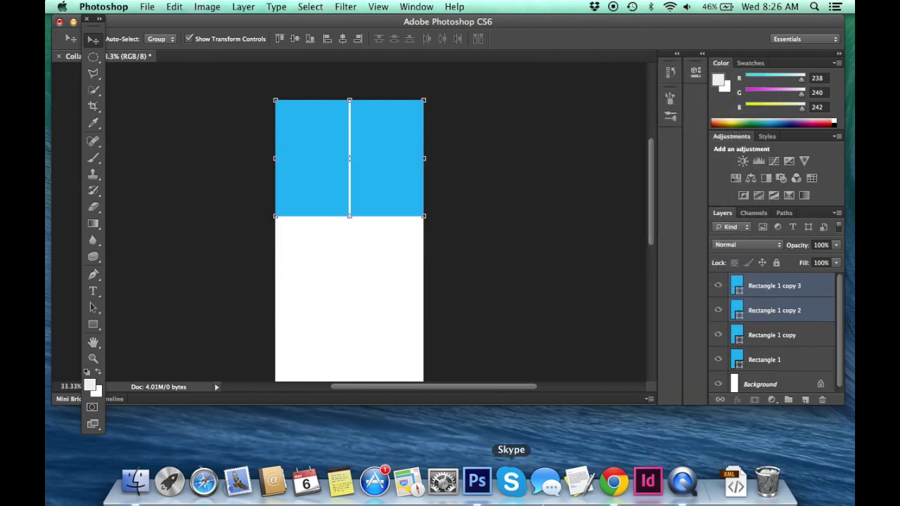
left_click_drag(365, 139, 369, 256)
Step: Nudge the new row with the arrow keys until the white gap between rows is thin and even
key("super+equal")
key("super+equal")
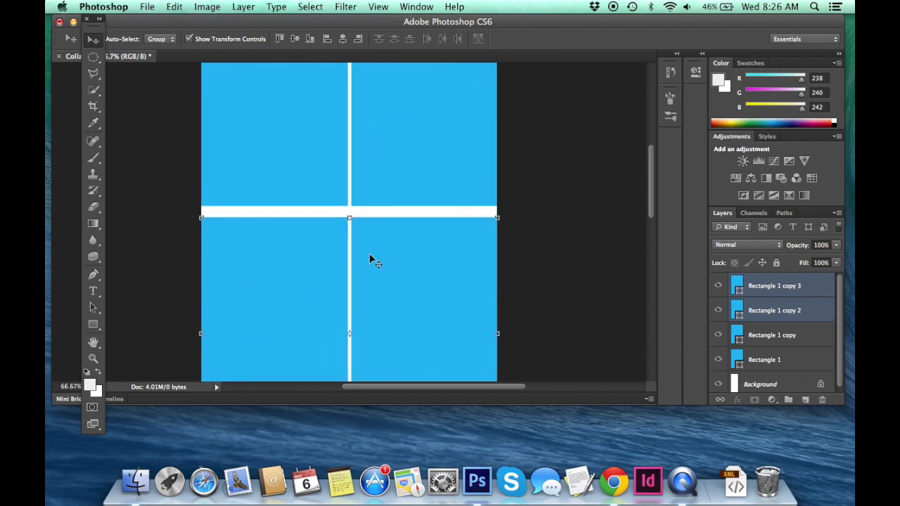
key("Up")
key("Up")
key("Up")
key("Up")
key("Up")
key("Up")
key("Up")
key("Up")
key("Up")
key("Up")
key("Up")
key("Up")
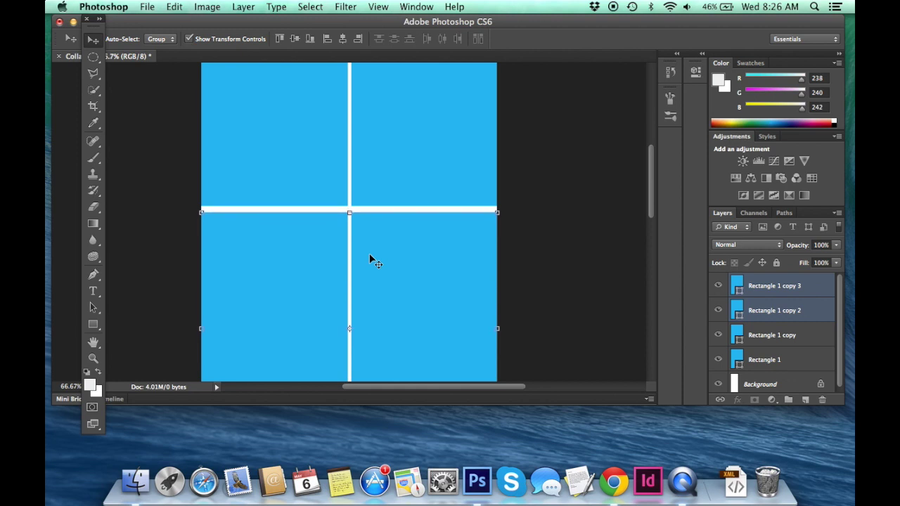
key("Up")
key("Up")
key("Up")
key("Up")
key("Up")
key("Up")
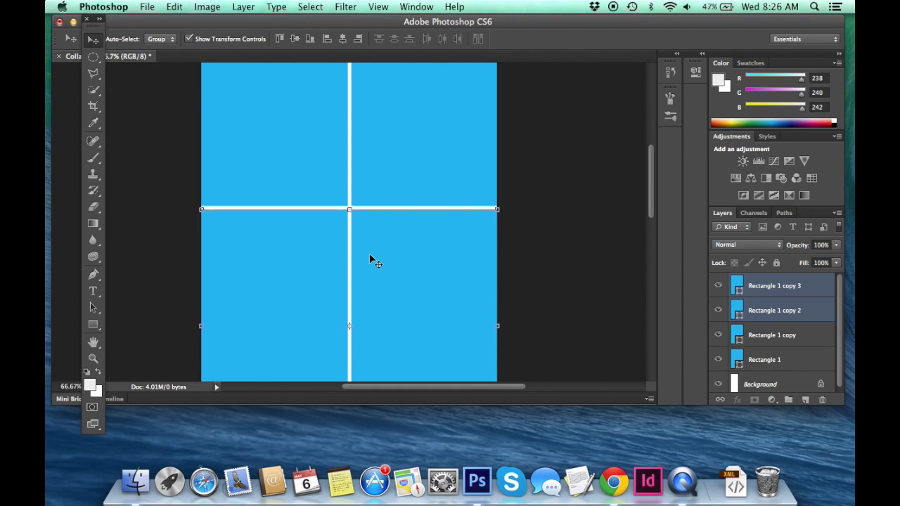
key("Down")
key("Down")
key("Up")
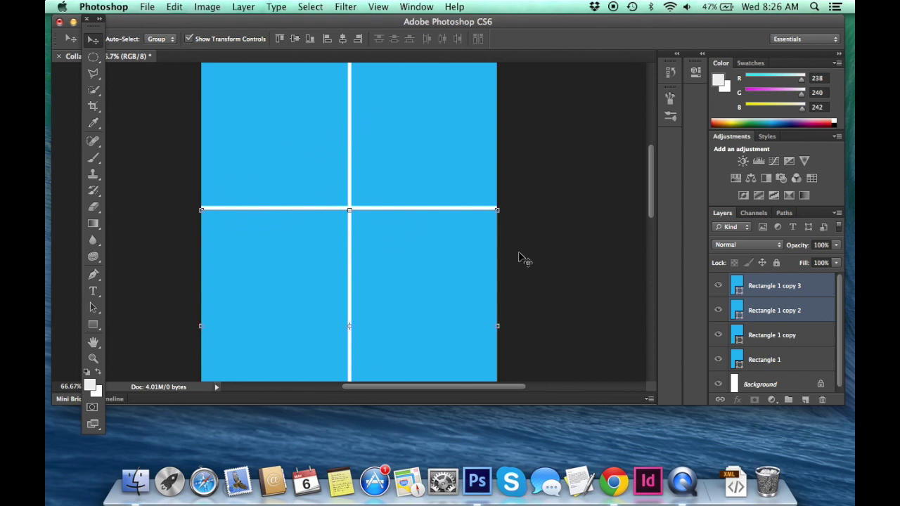
key("Up")
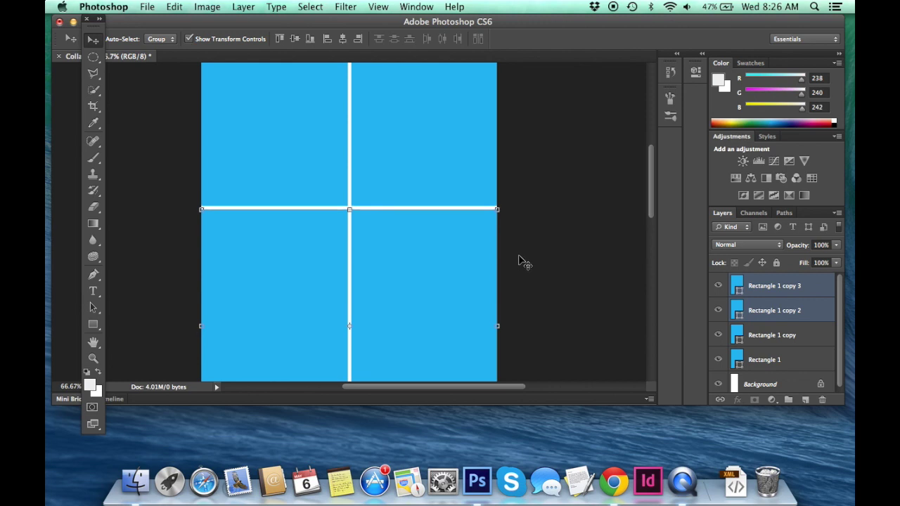
key("super+minus")
key("super+minus")
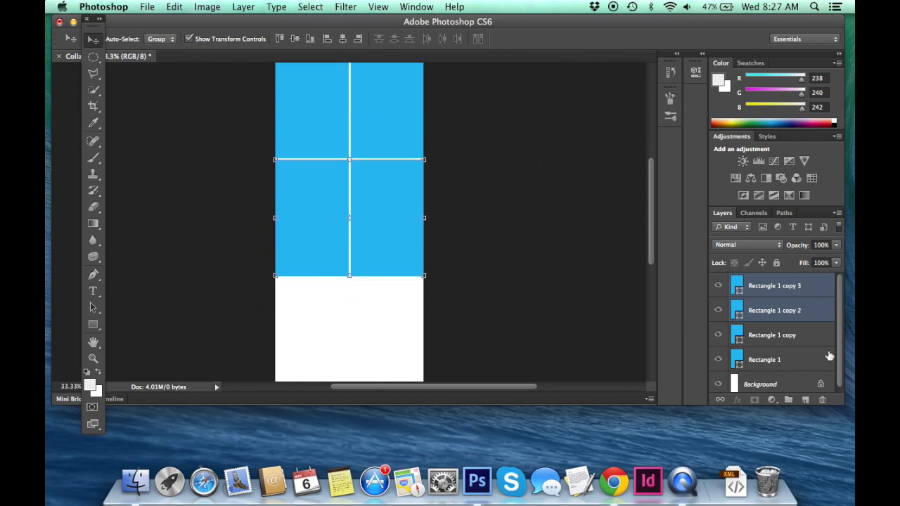
Step: Duplicate the second-row pair, drag it down as a third row, and nudge it up to match the gap
right_click(797, 310)
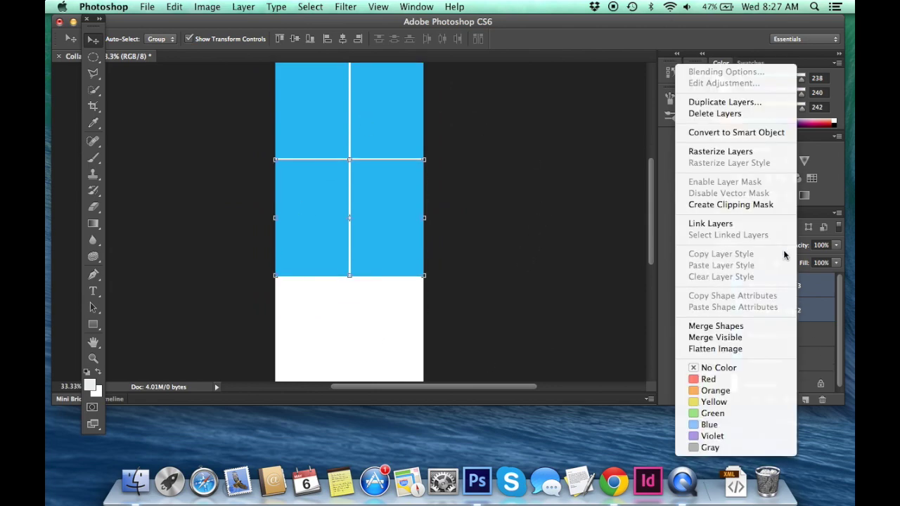
left_click(724, 102)
left_click(578, 183)
left_click_drag(366, 204, 366, 323)
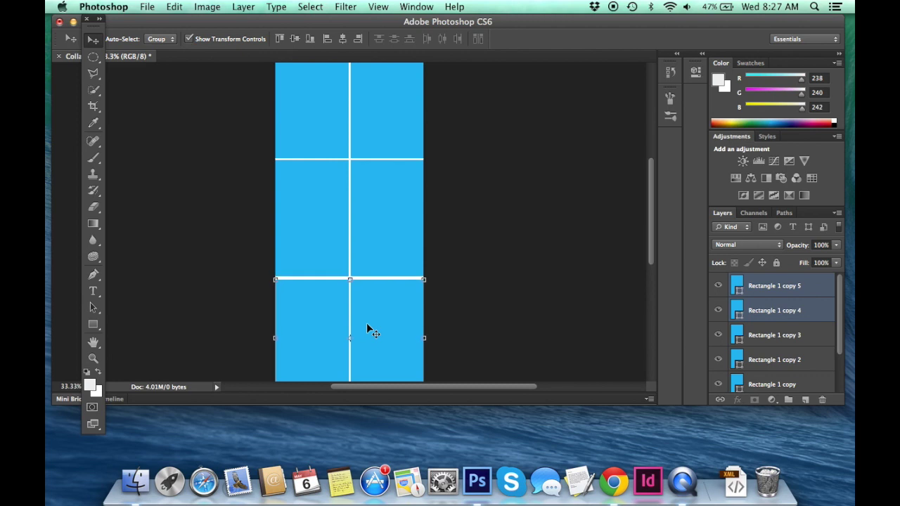
key("super+1")
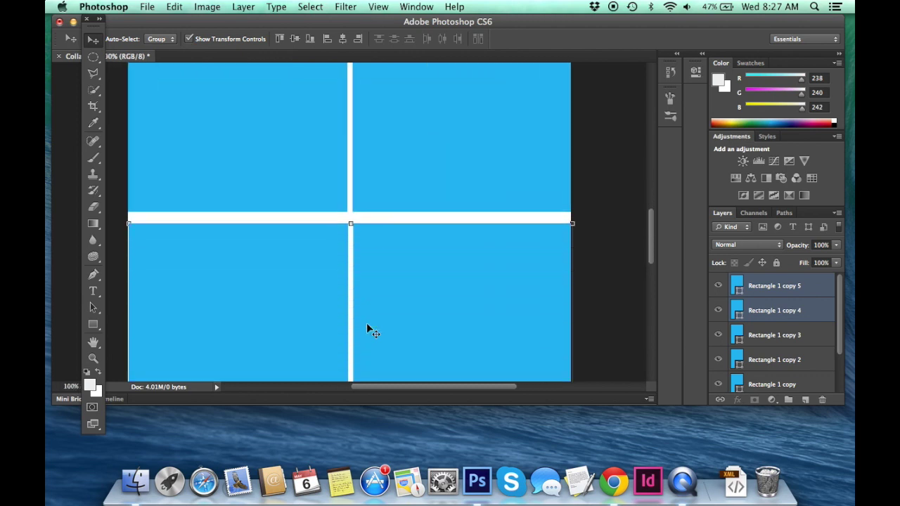
key("Up")
key("Up")
key("Up")
key("Up")
key("Up")
key("Up")
key("Up")
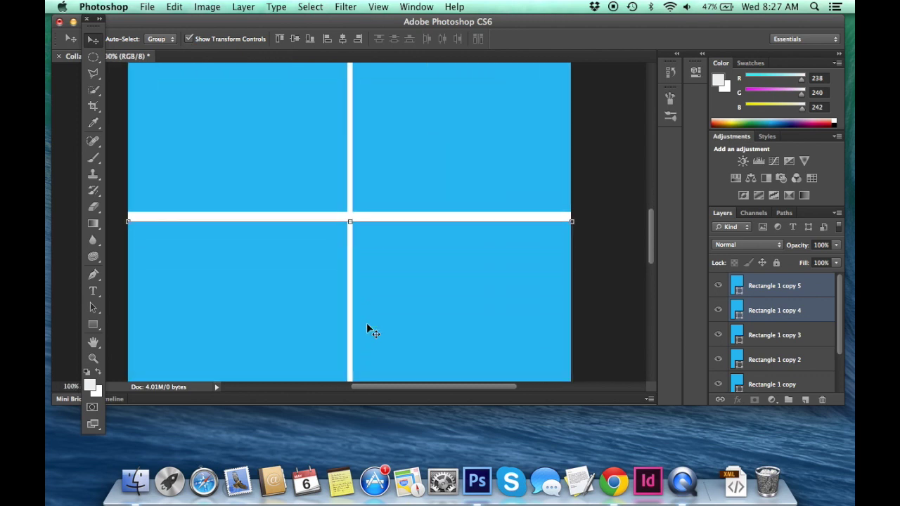
key("Up")
key("Up")
key("Up")
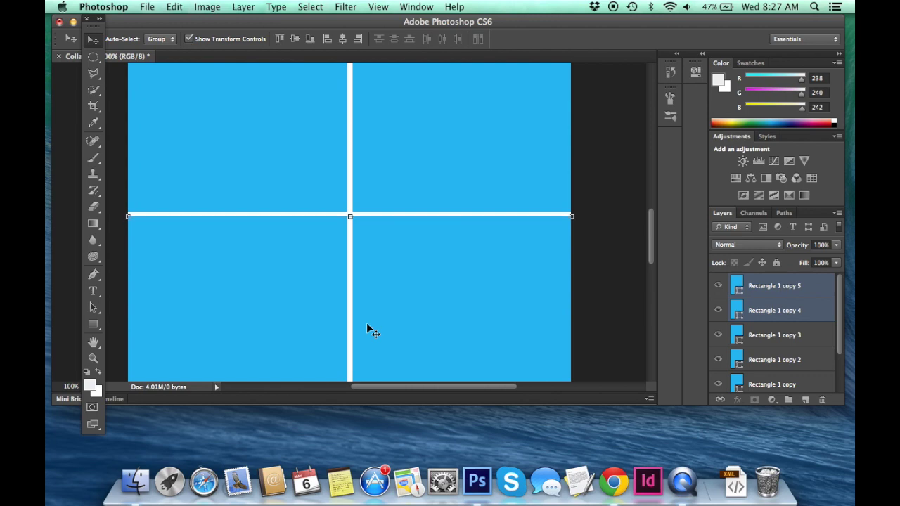
scroll(782, 326, "down", 3)
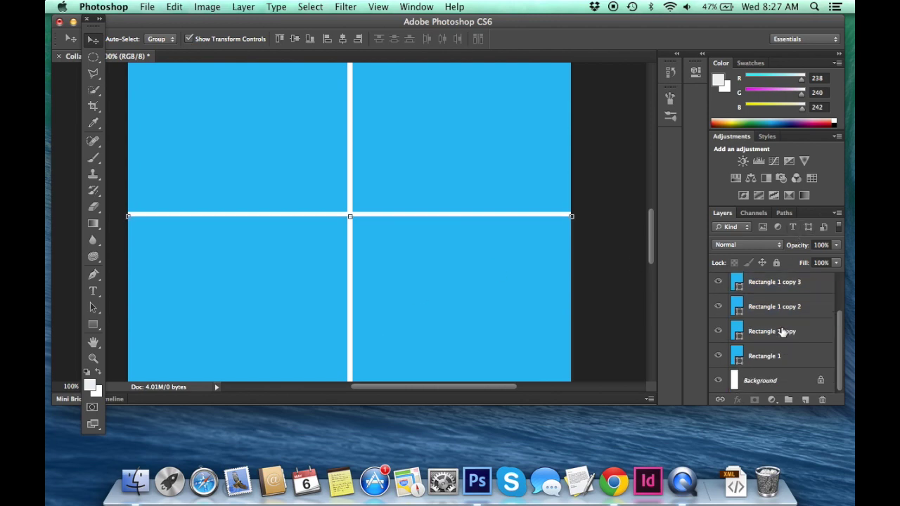
left_click(782, 380)
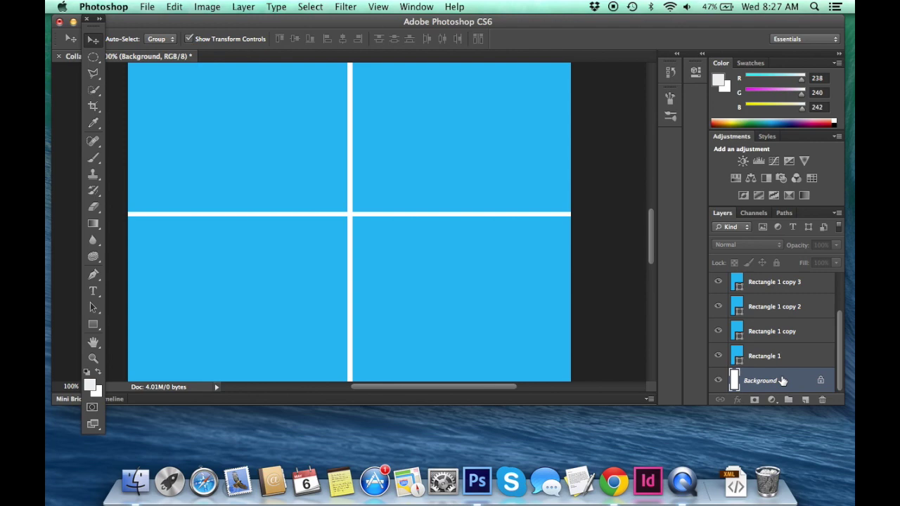
Step: Crop the canvas's bottom edge up to the third blue row, removing the empty white strip
key("super+minus")
key("super+minus")
key("super+minus")
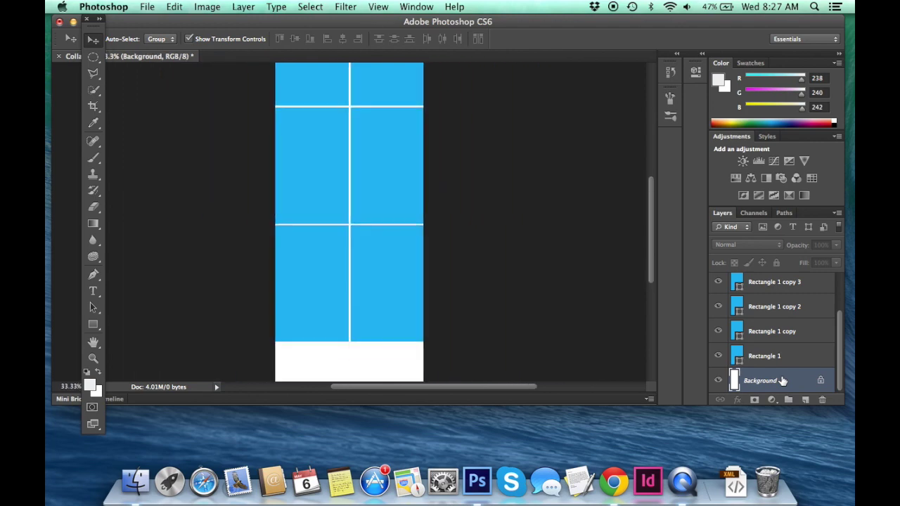
scroll(490, 246, "up", 2)
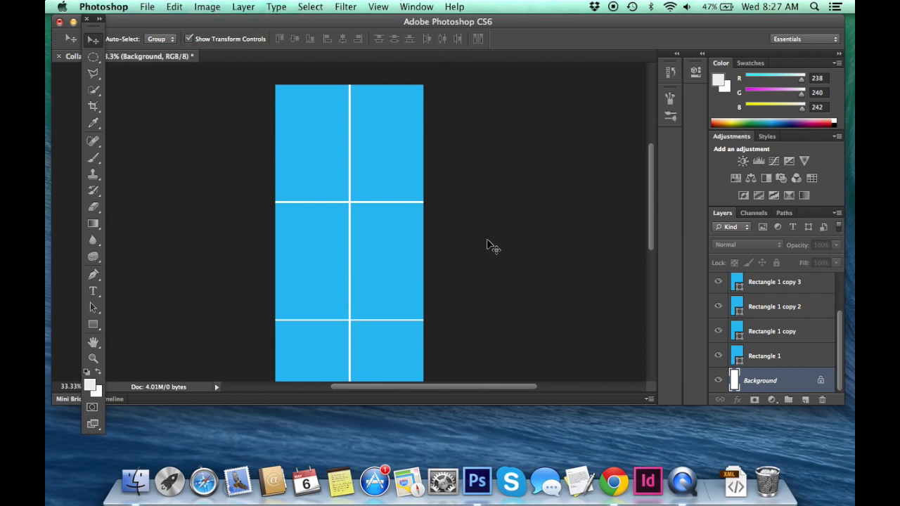
key("super+minus")
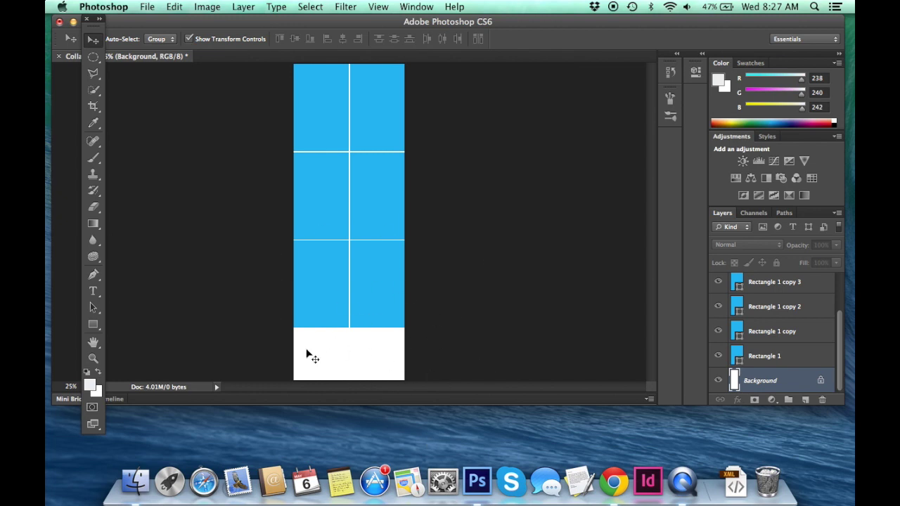
left_click(93, 105)
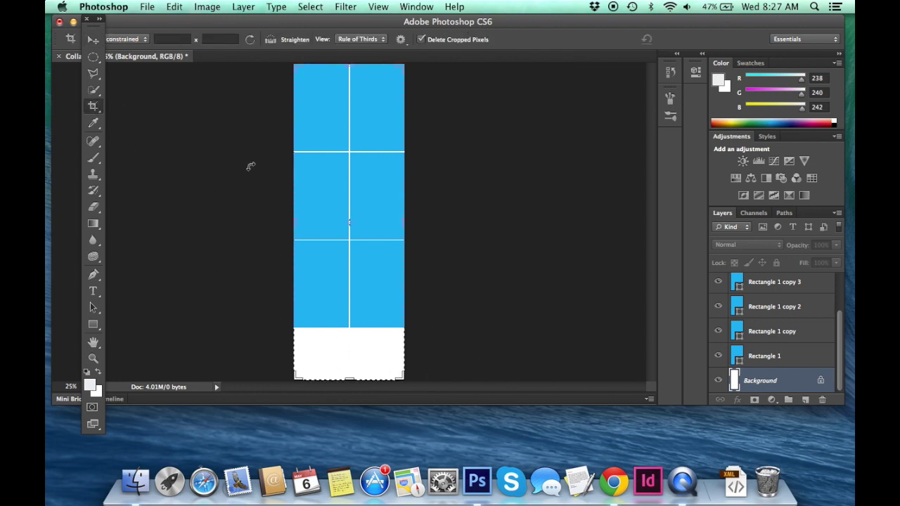
left_click_drag(151, 26, 163, 27)
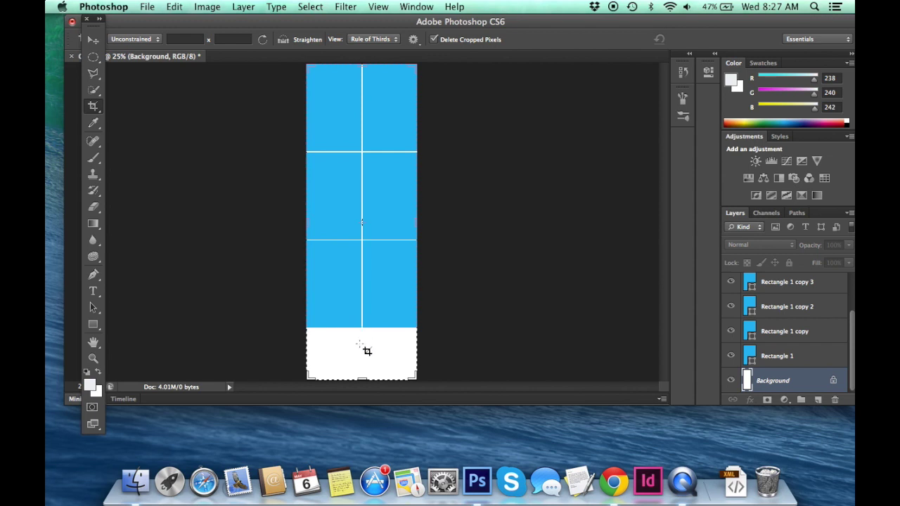
left_click_drag(360, 378, 361, 349)
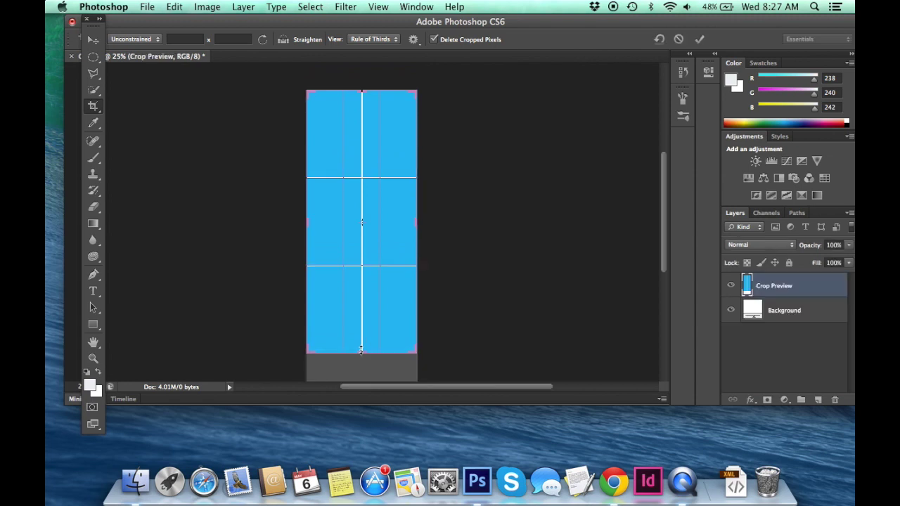
key("Return")
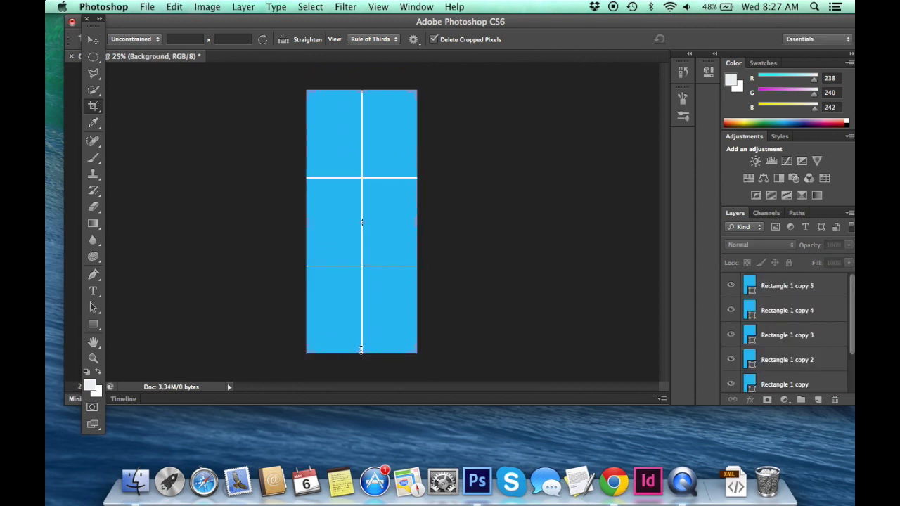
key("super+equal")
key("super+equal")
key("super+equal")
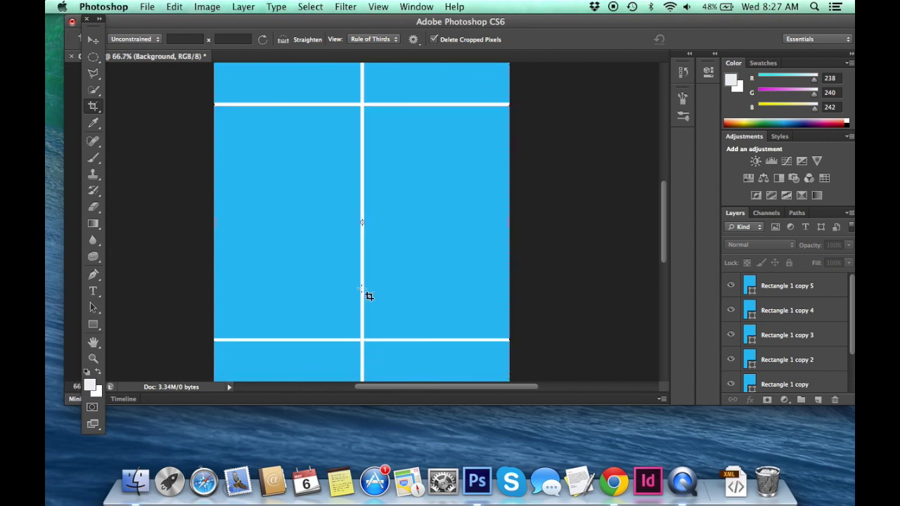
scroll(371, 274, "up", 5)
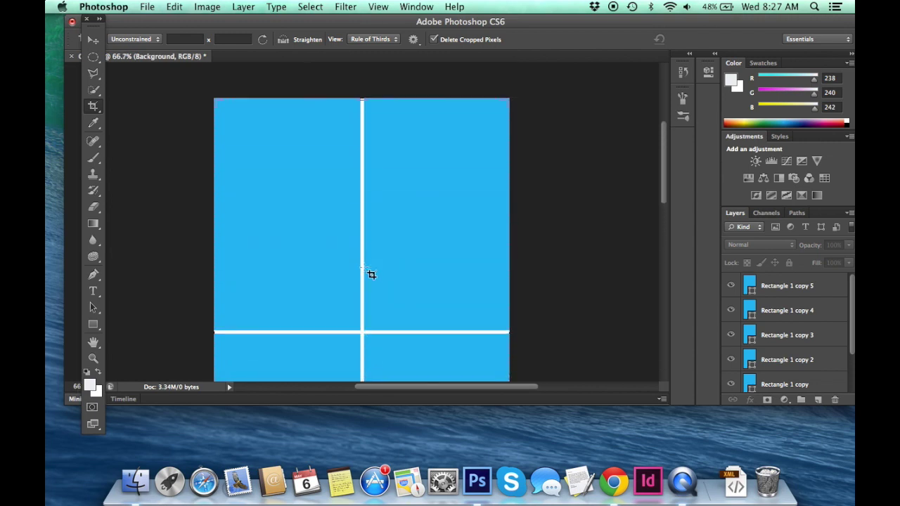
left_click_drag(717, 24, 665, 4)
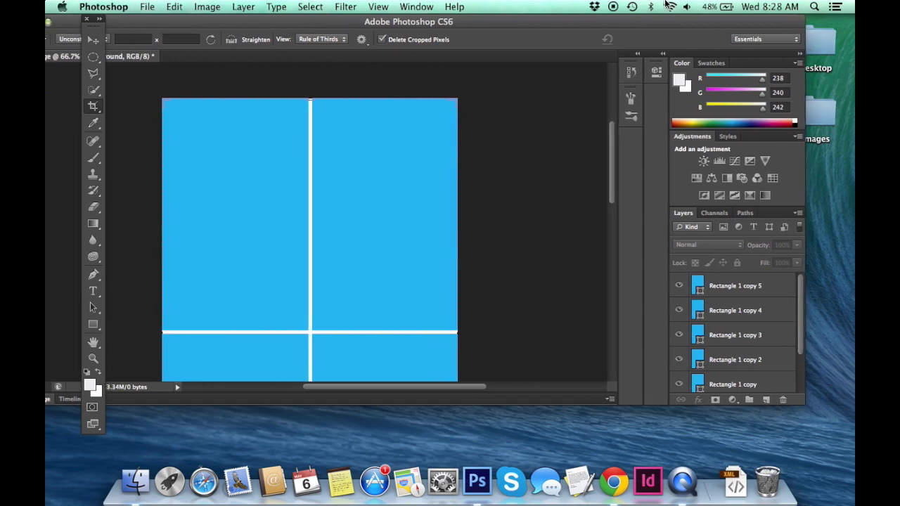
left_click(828, 118)
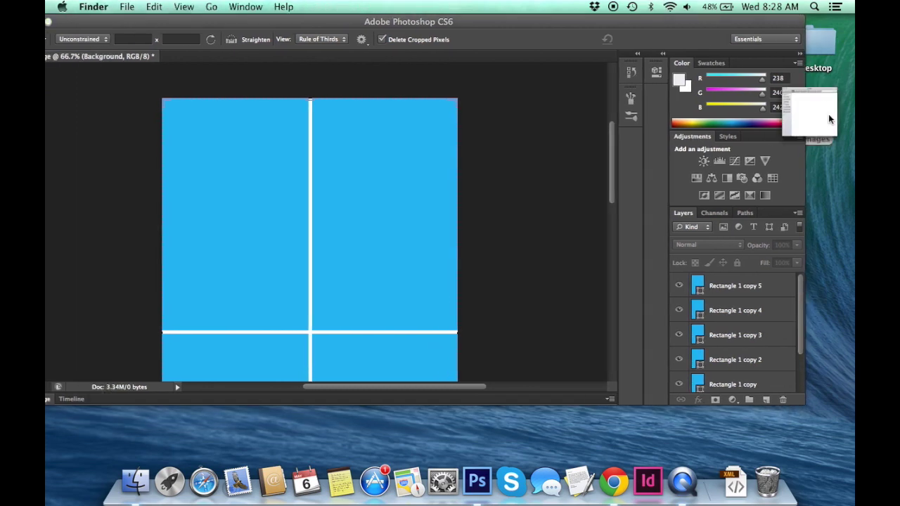
Step: Trash blueberry-orange-granola-2.png and blueberry-orange-granola.png, keeping only blueberry-orange-granola-1.png in the images folder
double_click(828, 118)
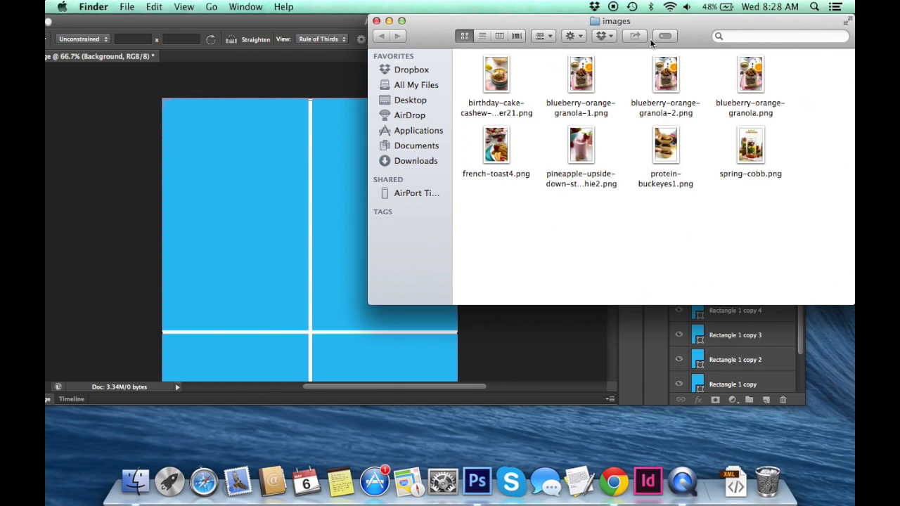
left_click_drag(813, 84, 681, 40)
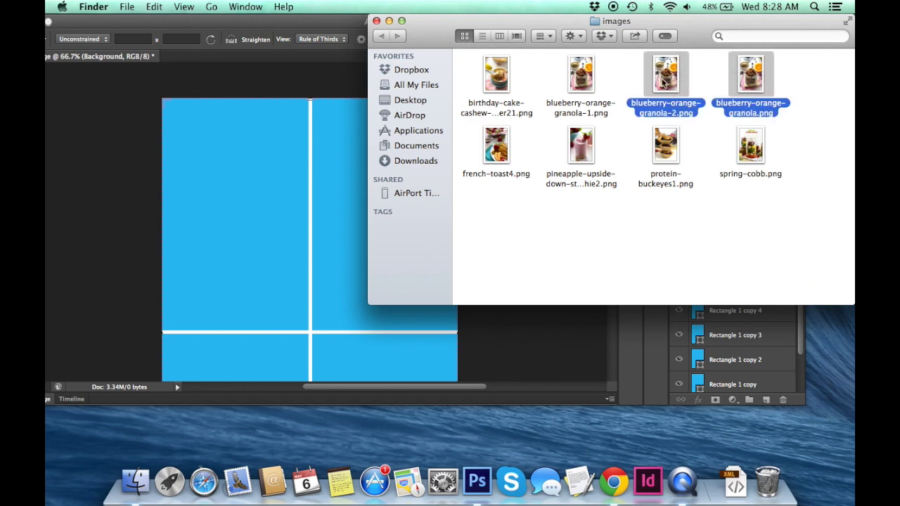
left_click_drag(663, 83, 768, 484)
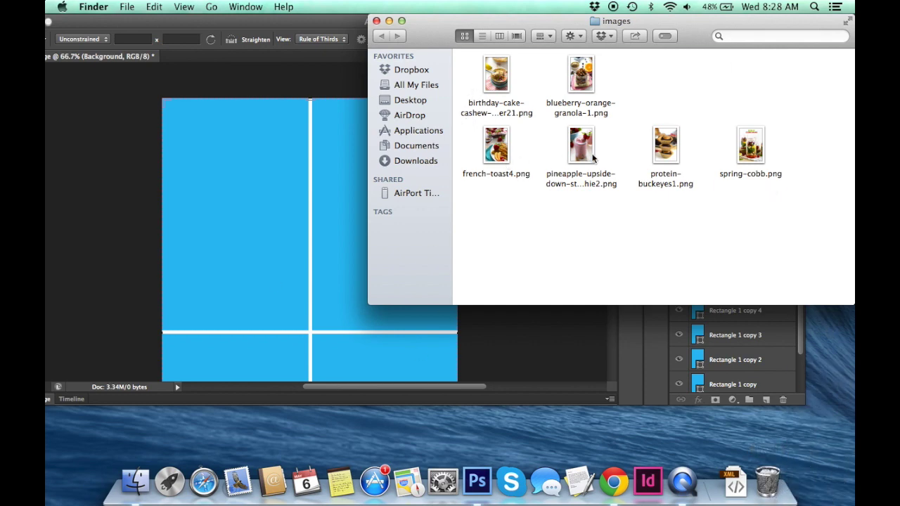
left_click_drag(671, 21, 701, 80)
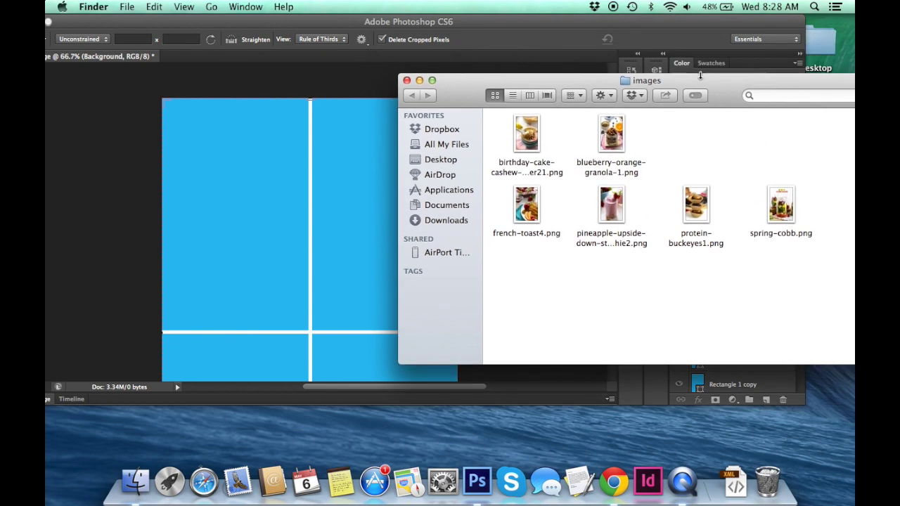
Step: Place blueberry-orange-granola-1.png from Finder into the collage above Rectangle 1, then zoom out
left_click(622, 25)
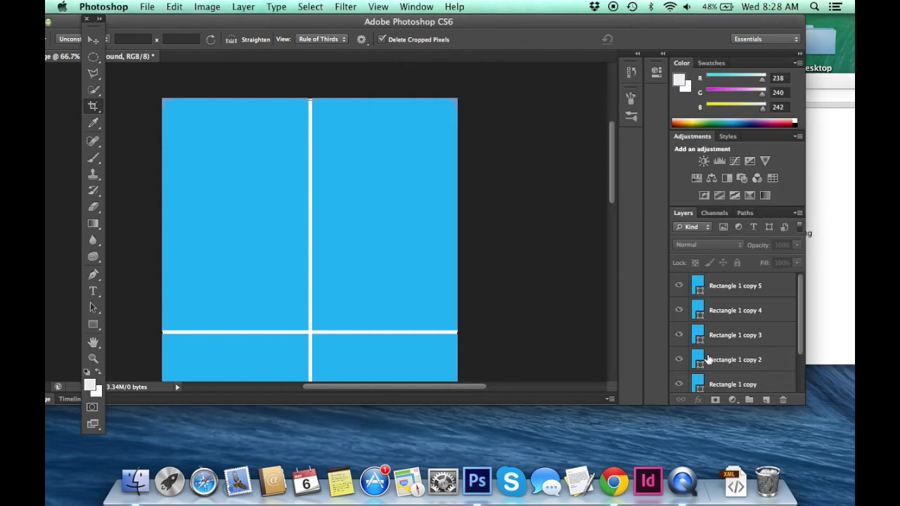
left_click(716, 374)
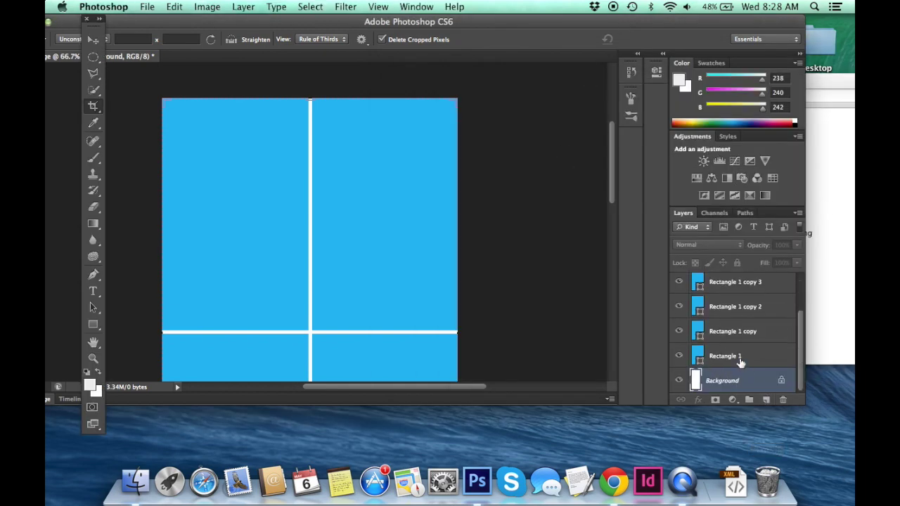
left_click(731, 356)
left_click(99, 42)
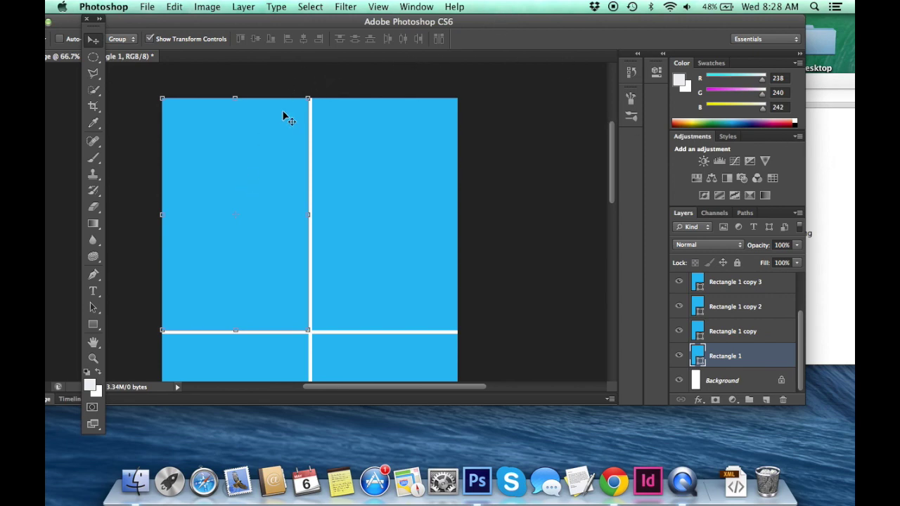
left_click(818, 92)
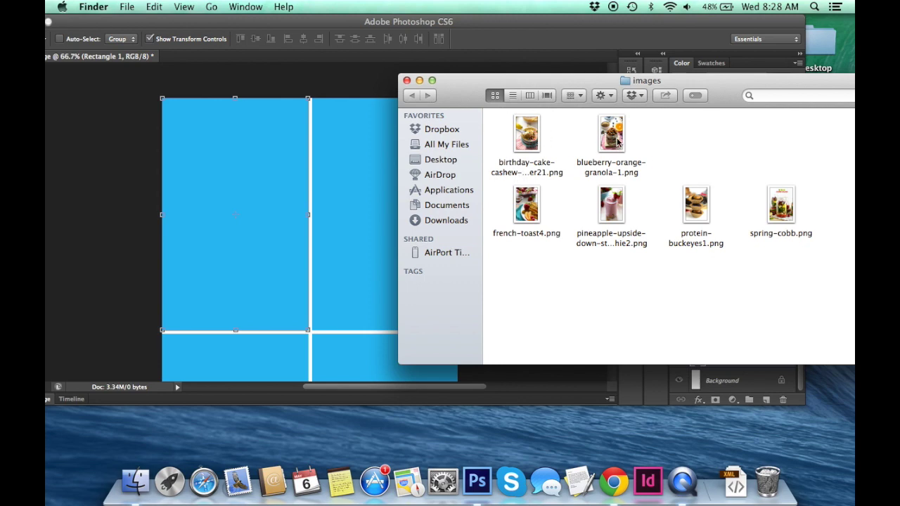
left_click_drag(618, 143, 246, 195)
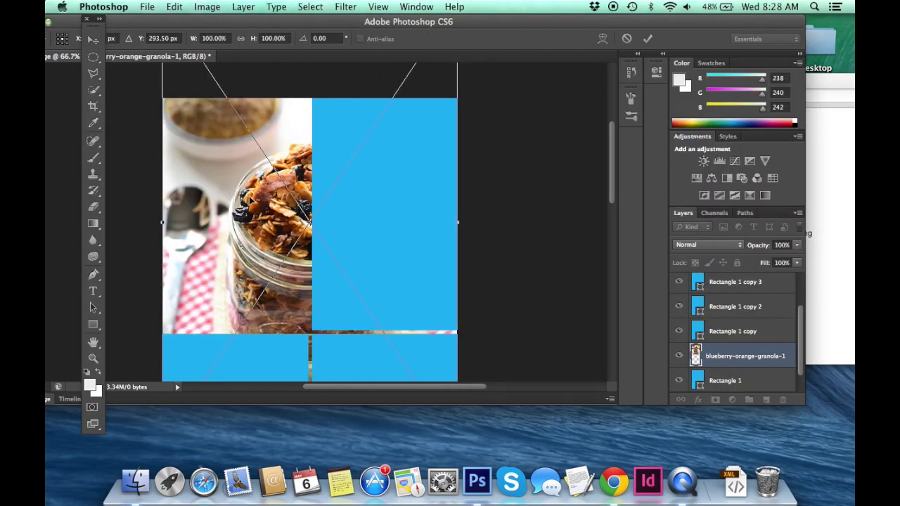
key("Return")
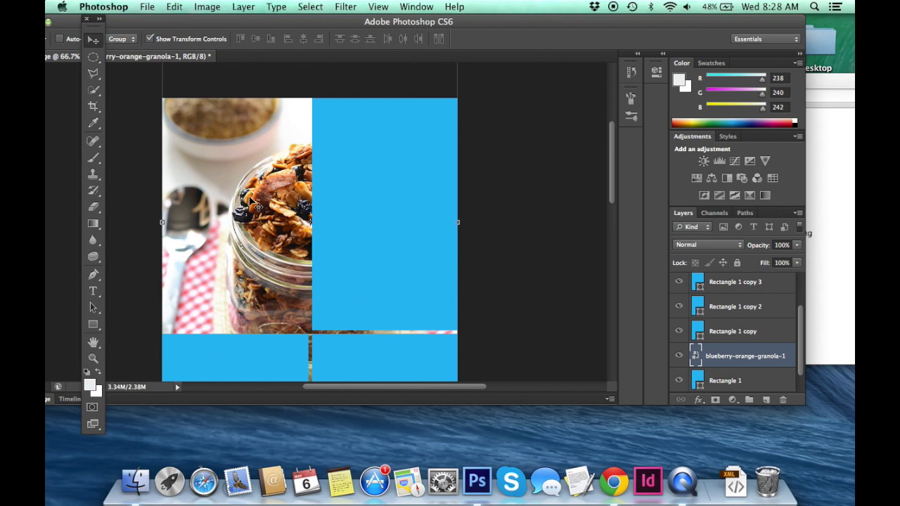
key("super+minus")
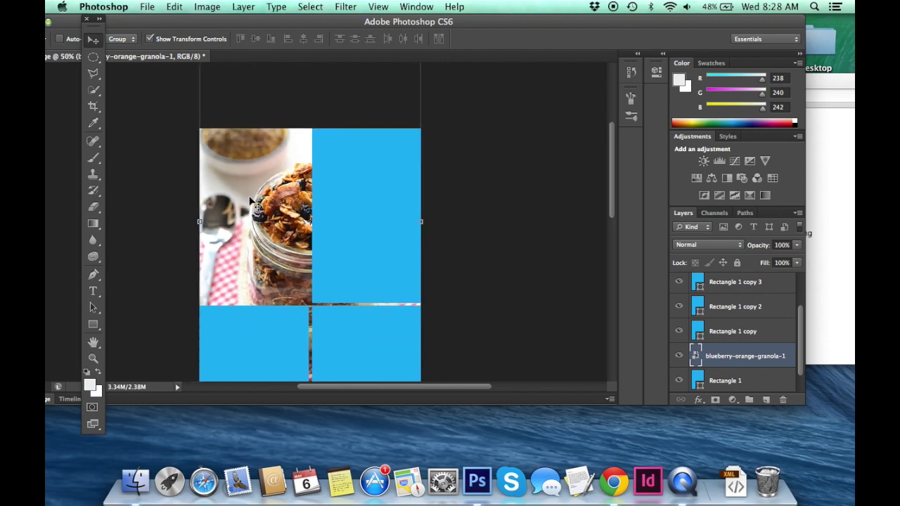
key("super+minus")
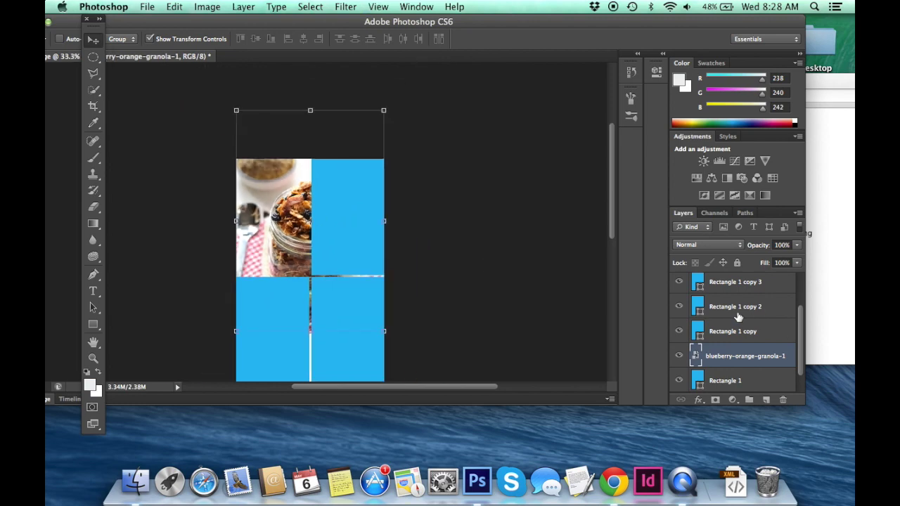
scroll(689, 360, "down", 1)
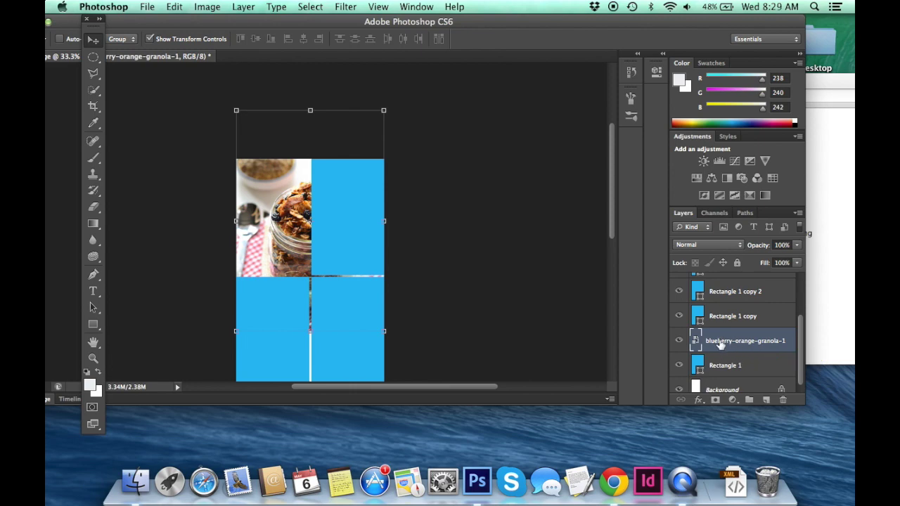
Step: Clip the granola photo to Rectangle 1 and scale it to 73.86% so the jar fills the top-left cell
left_click_drag(719, 352, 725, 349)
left_click(724, 349, "alt")
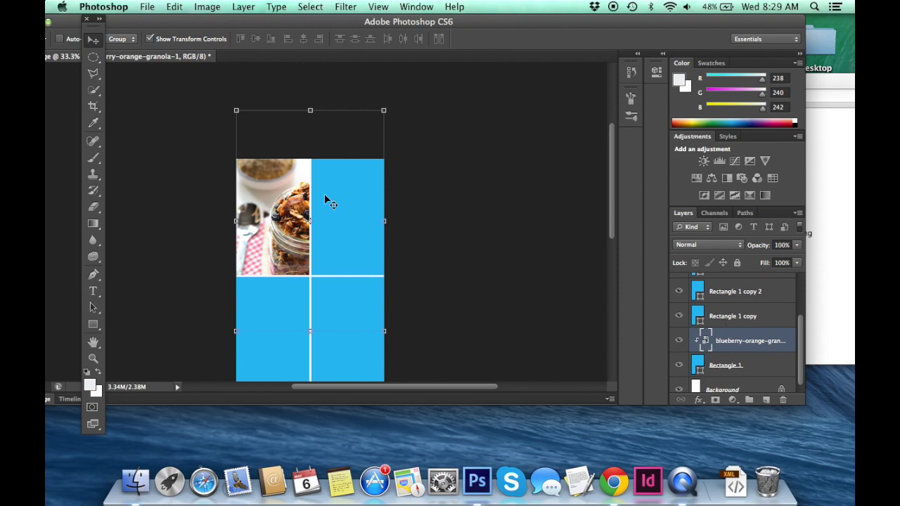
left_click_drag(314, 169, 279, 153)
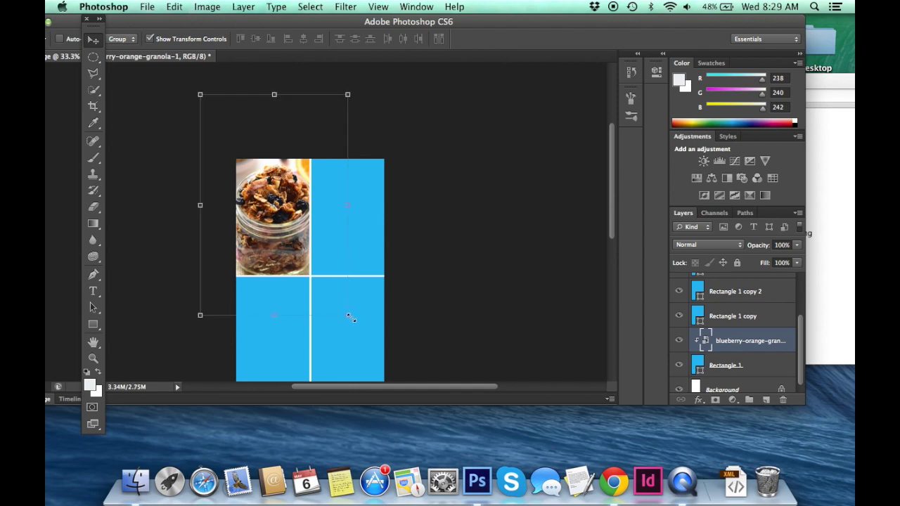
left_click_drag(346, 322, 310, 260)
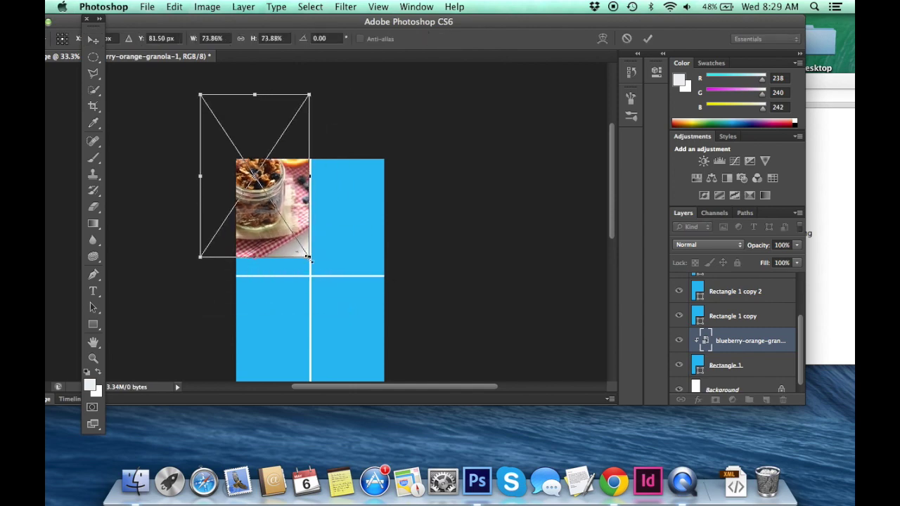
left_click_drag(287, 223, 303, 247)
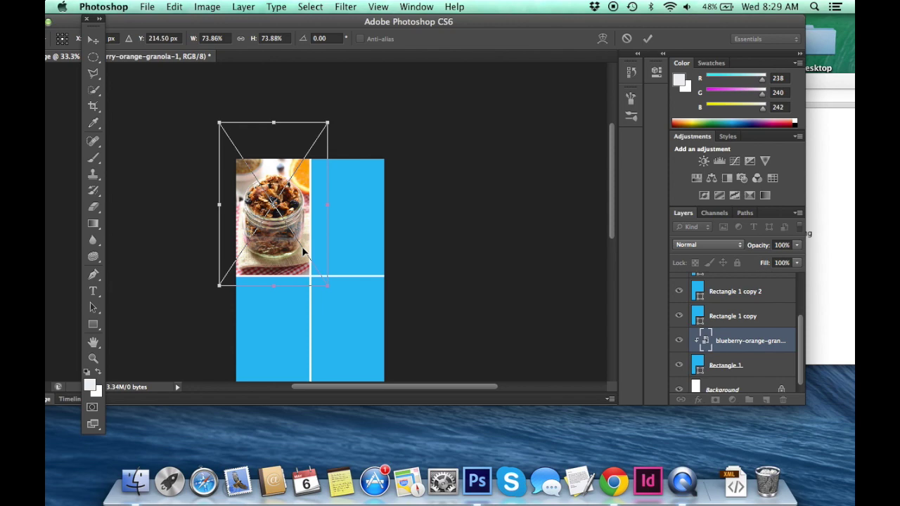
key("Return")
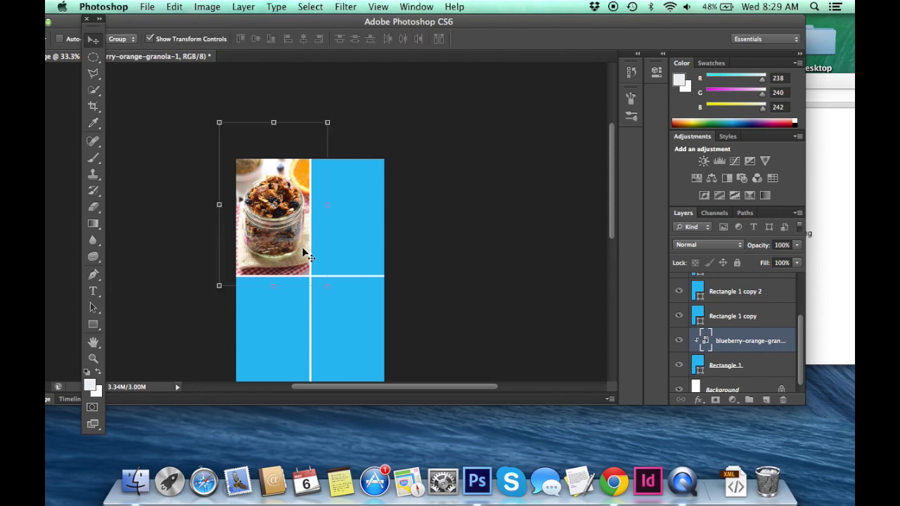
key("Down")
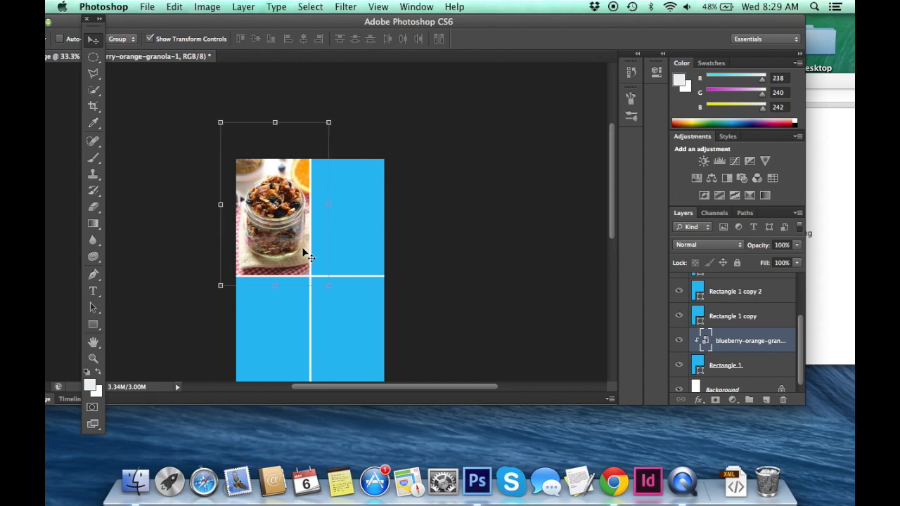
Step: Place the birthday-cake-cashew-butter21 photo above the Rectangle 1 copy layer
left_click(834, 137)
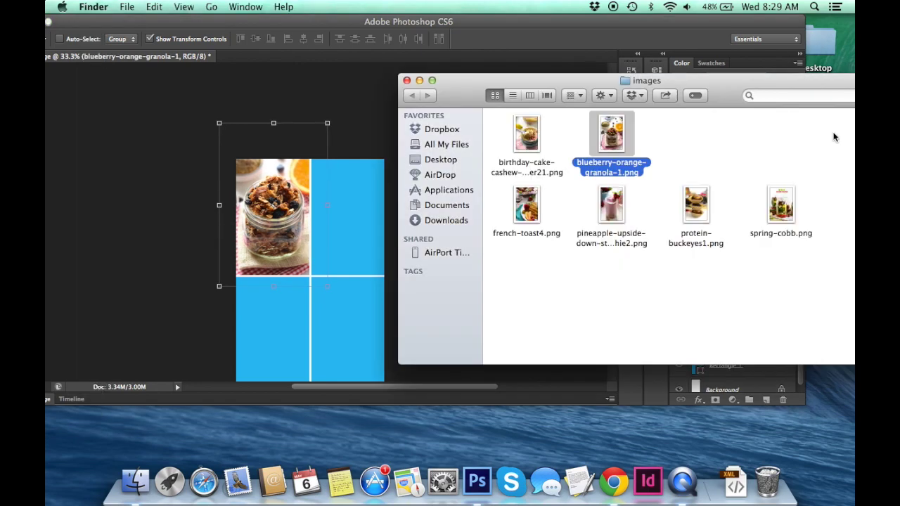
left_click(530, 140)
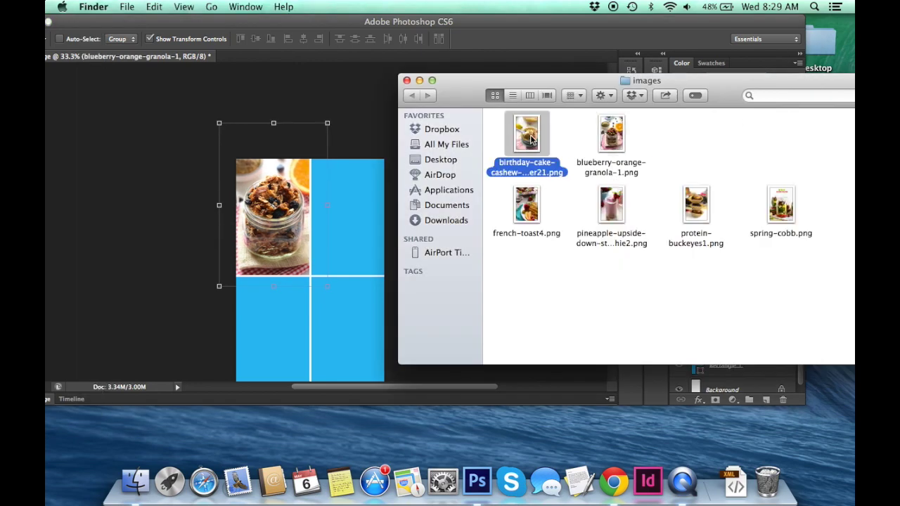
left_click(361, 111)
left_click(744, 317)
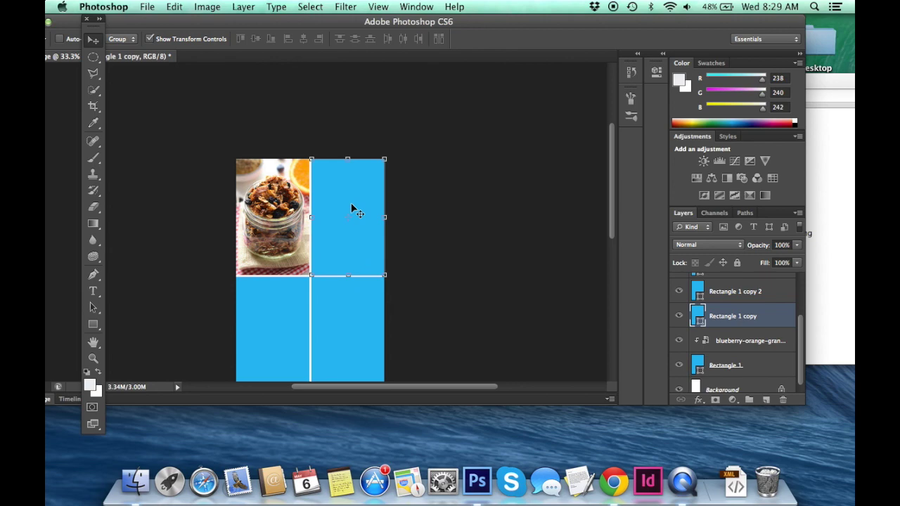
left_click(846, 186)
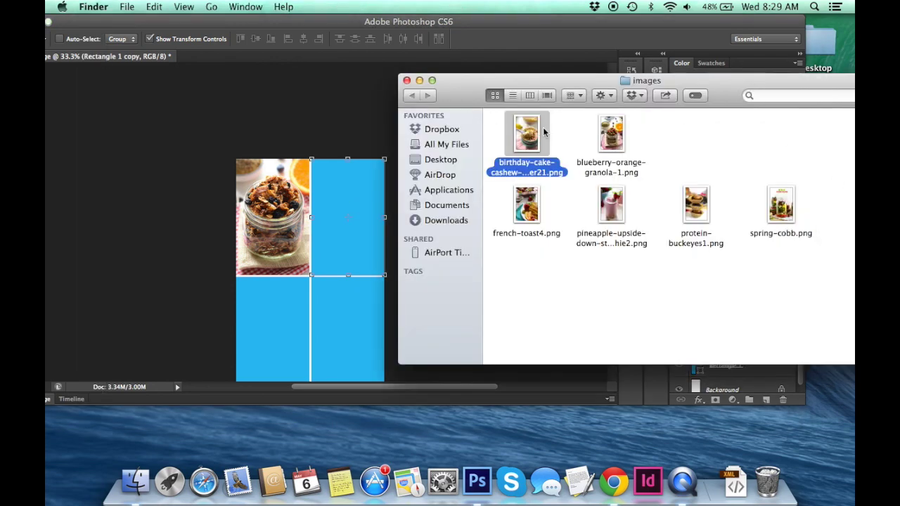
left_click_drag(530, 133, 330, 105)
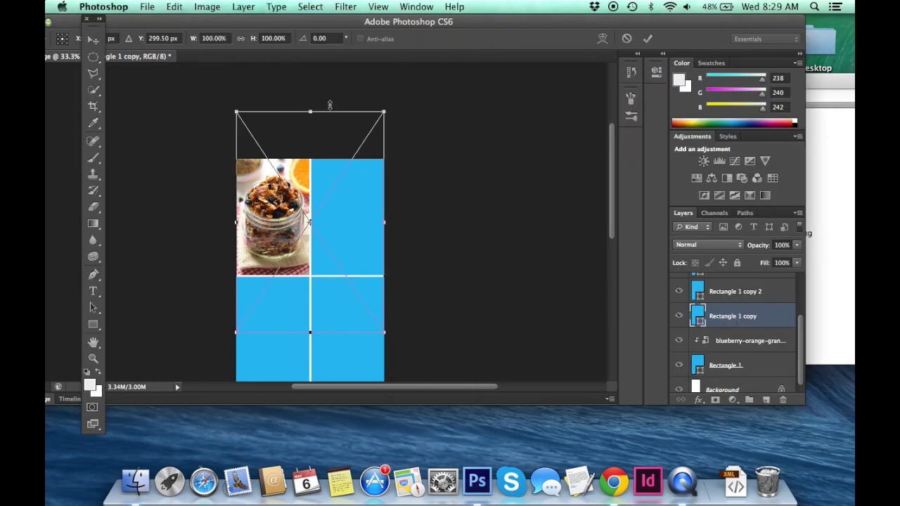
key("Return")
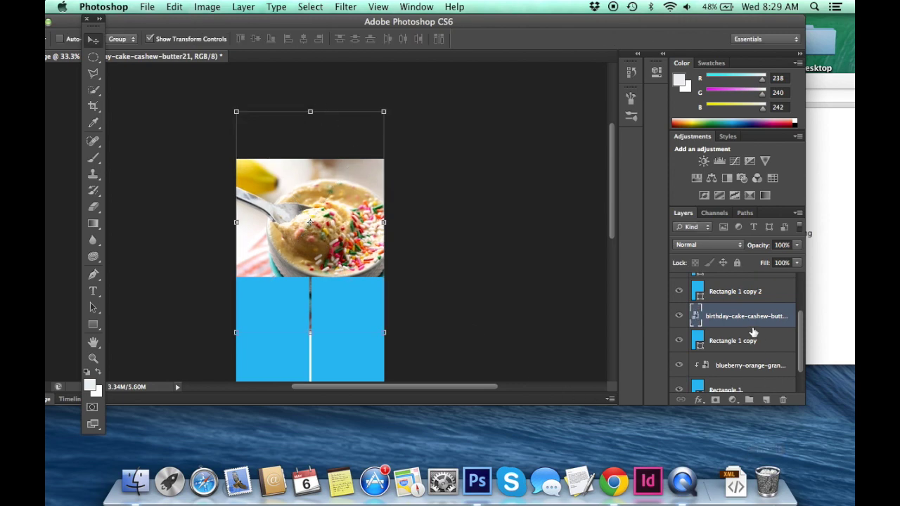
Step: Clip the cake photo to Rectangle 1 copy and scale it to 64.86% in the top-right cell
left_click(748, 327, "alt")
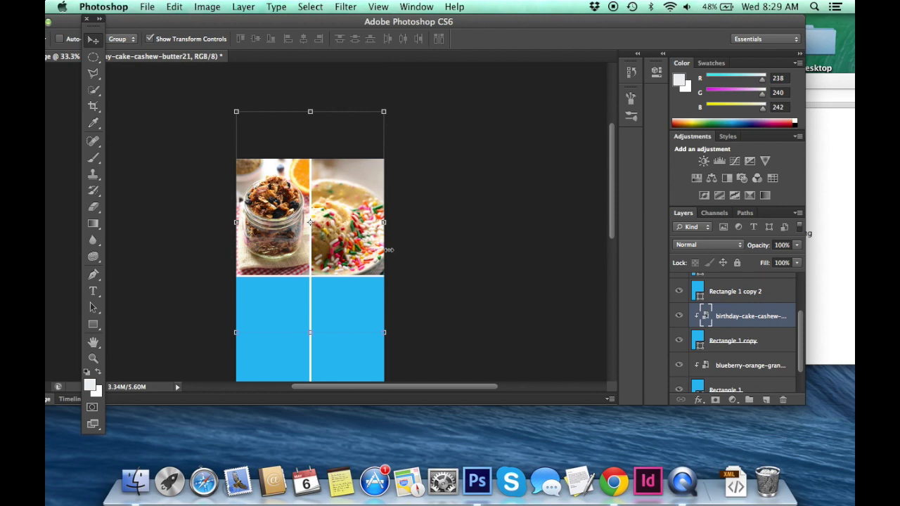
left_click_drag(357, 250, 375, 250)
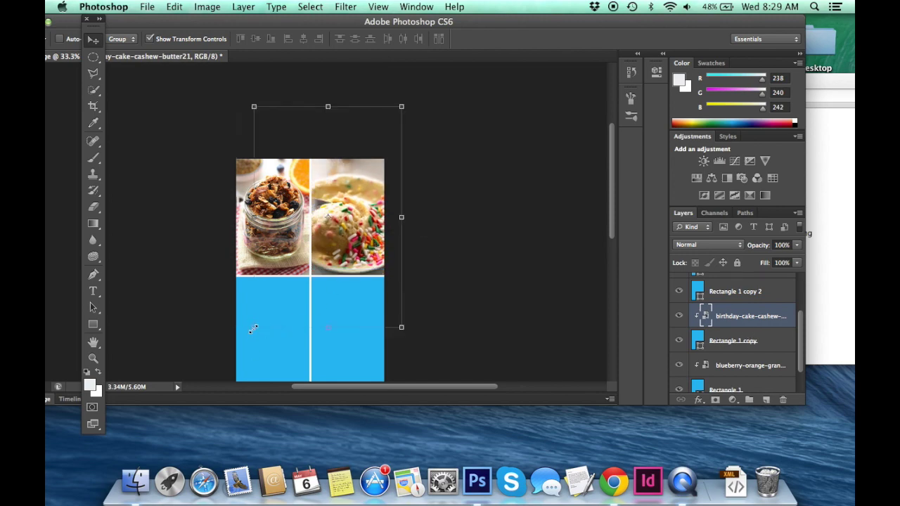
left_click_drag(253, 329, 304, 253)
left_click_drag(356, 208, 338, 242)
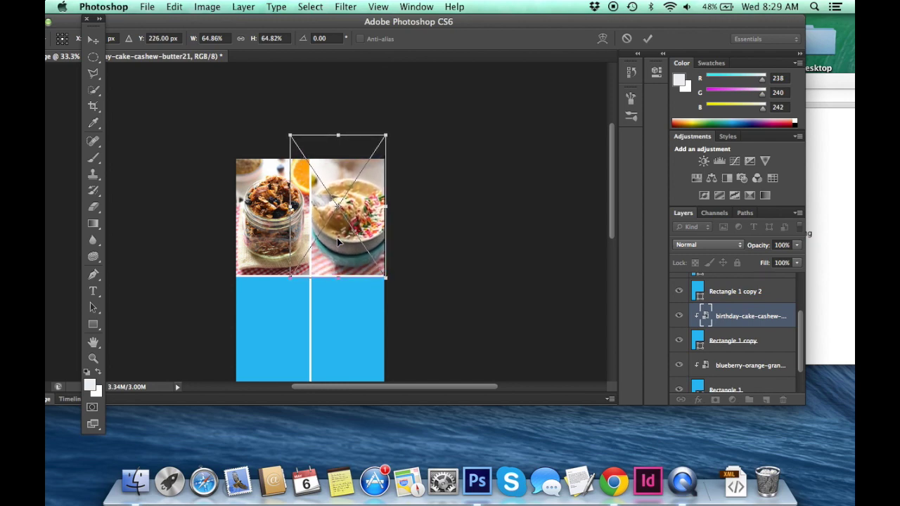
key("Return")
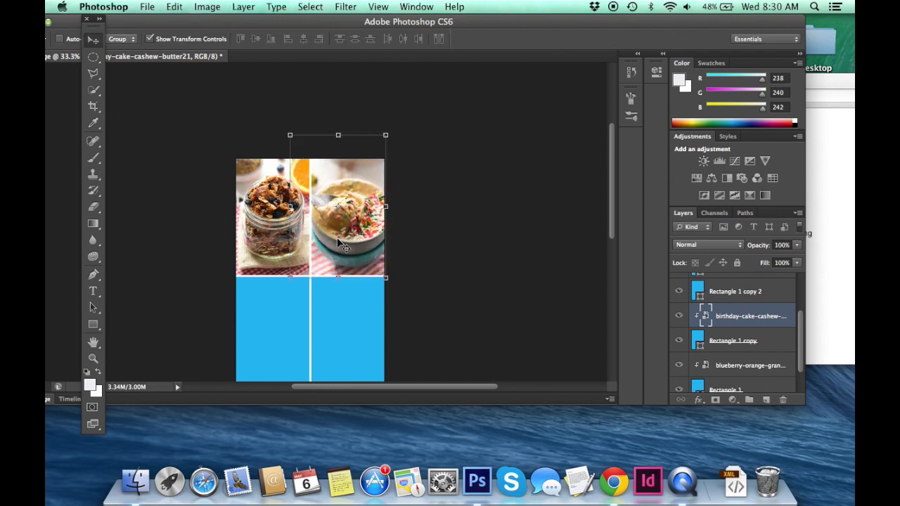
Step: Place french-toast4.png into the collage and move it above Rectangle 1 copy 2
scroll(494, 222, "down", 4)
left_click(833, 271)
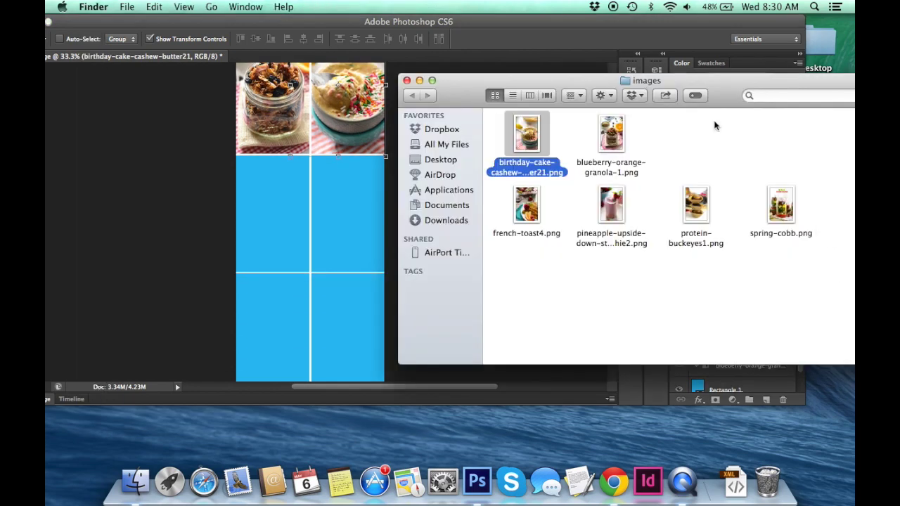
left_click_drag(544, 203, 309, 211)
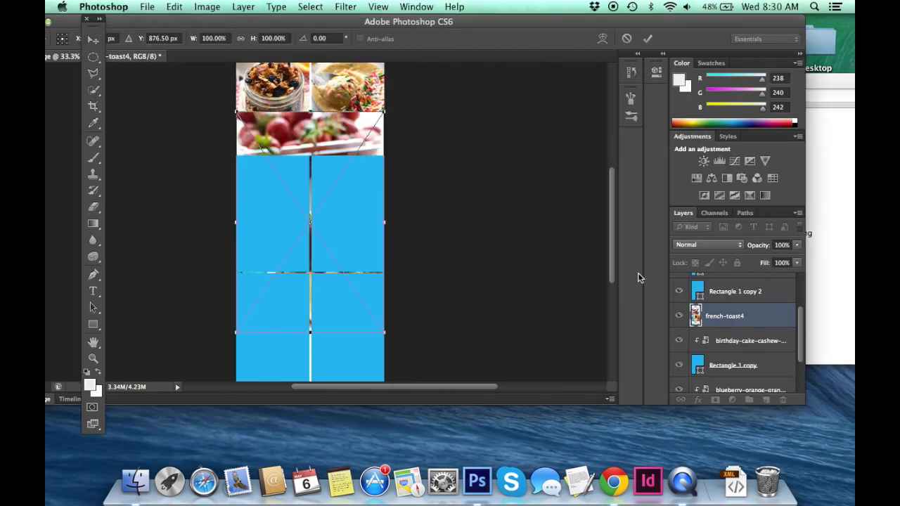
key("Return")
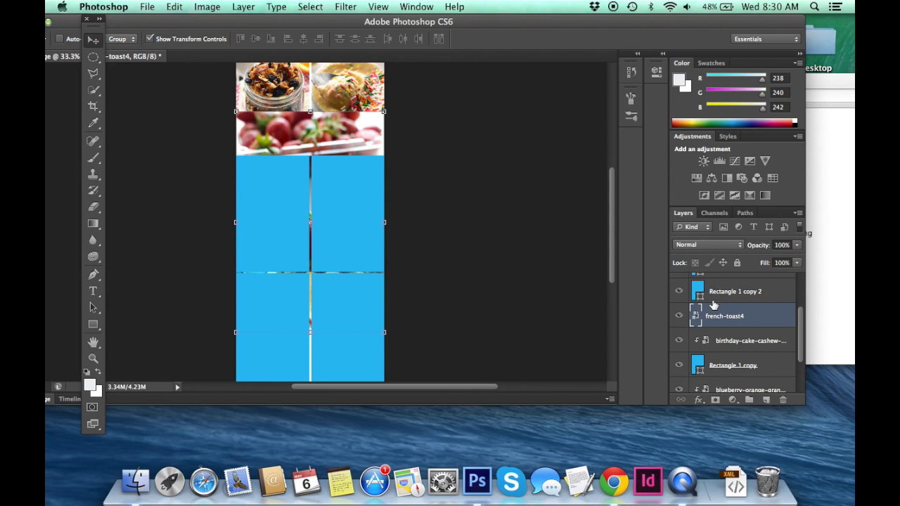
left_click_drag(712, 316, 714, 295)
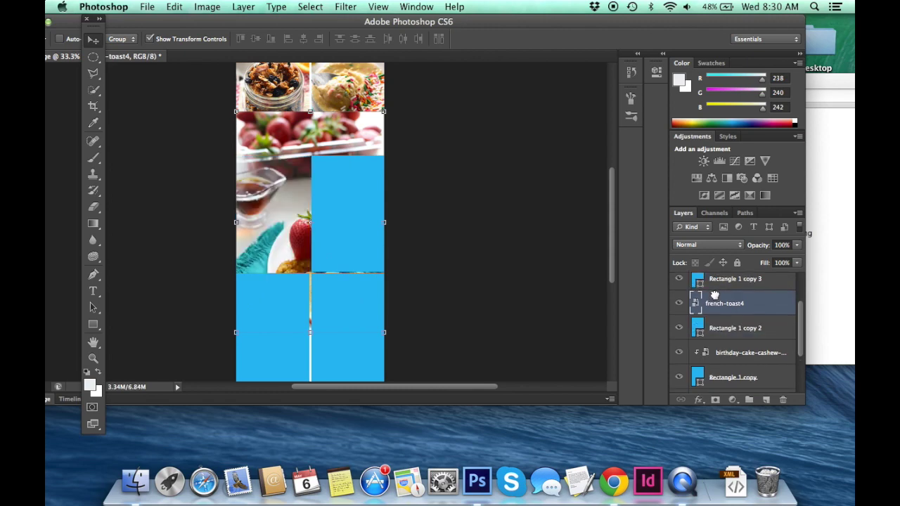
Step: Clip french-toast4 to Rectangle 1 copy 2 and scale it to 73.86% in the middle-left cell
left_click(743, 314, "alt")
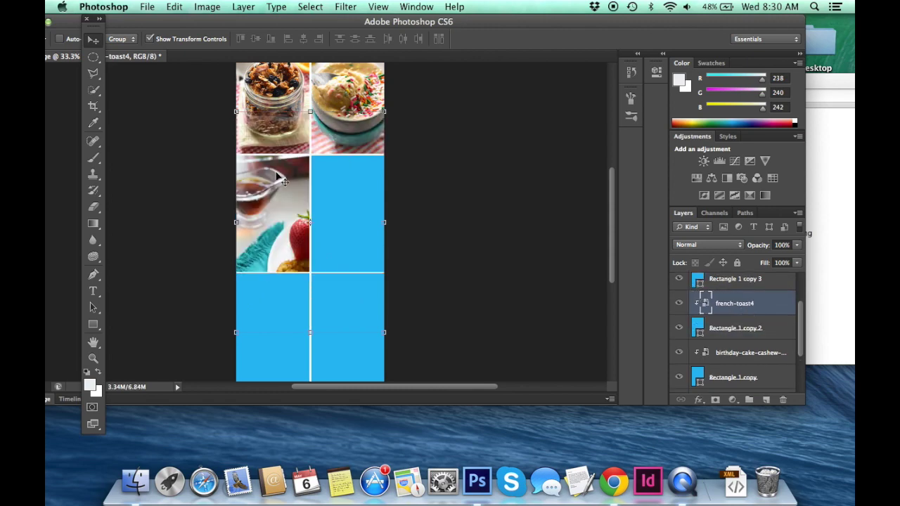
left_click_drag(291, 224, 279, 222)
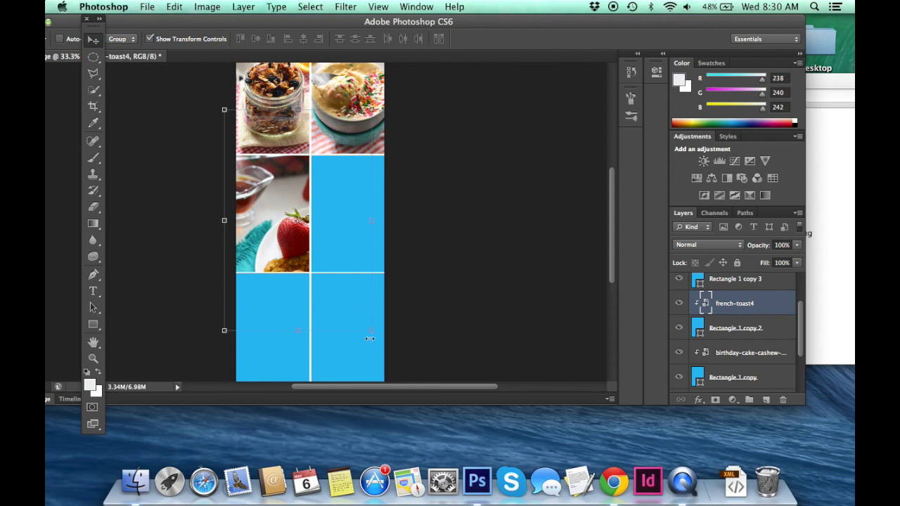
left_click_drag(371, 331, 320, 254)
left_click_drag(292, 219, 281, 239)
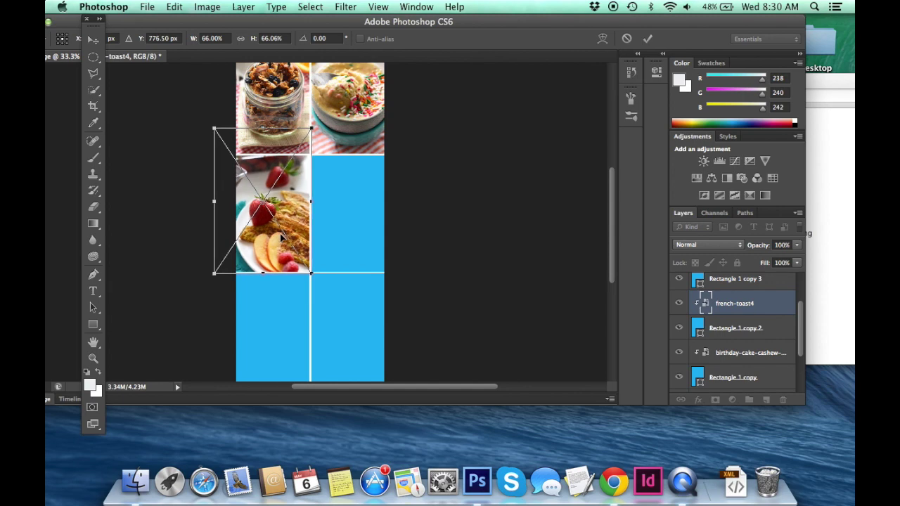
left_click_drag(312, 125, 323, 103)
key("Return")
key("Left")
key("Left")
key("Left")
key("Left")
key("Left")
key("Left")
key("Left")
key("Left")
key("Left")
key("Left")
key("Left")
key("Left")
key("Left")
key("Left")
key("Left")
key("Left")
key("Left")
key("Left")
key("Left")
key("Left")
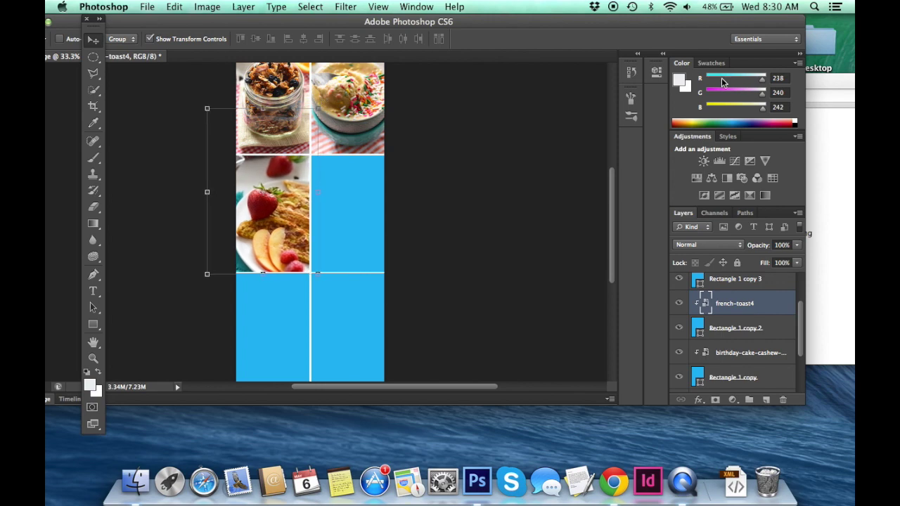
left_click(843, 175)
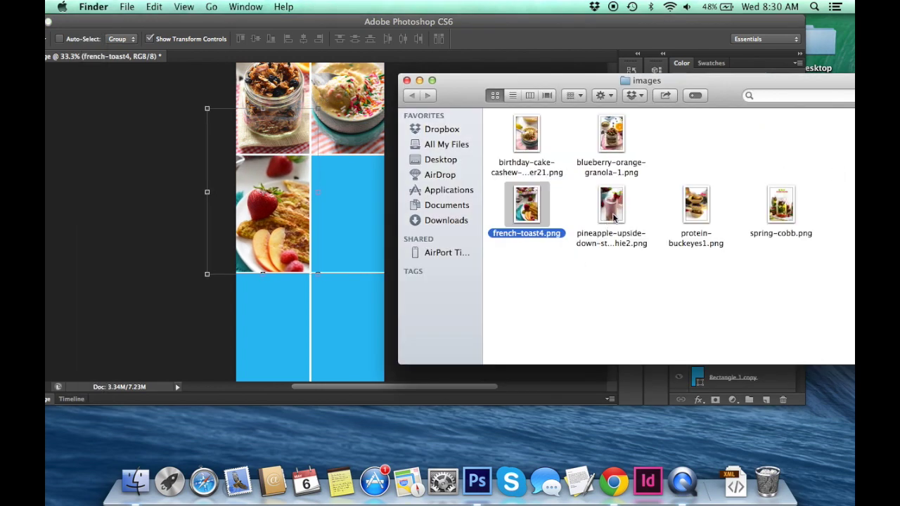
Step: Place the strawberry smoothie photo above Rectangle 1 copy 3 and clip it to that cell
left_click_drag(613, 218, 243, 205)
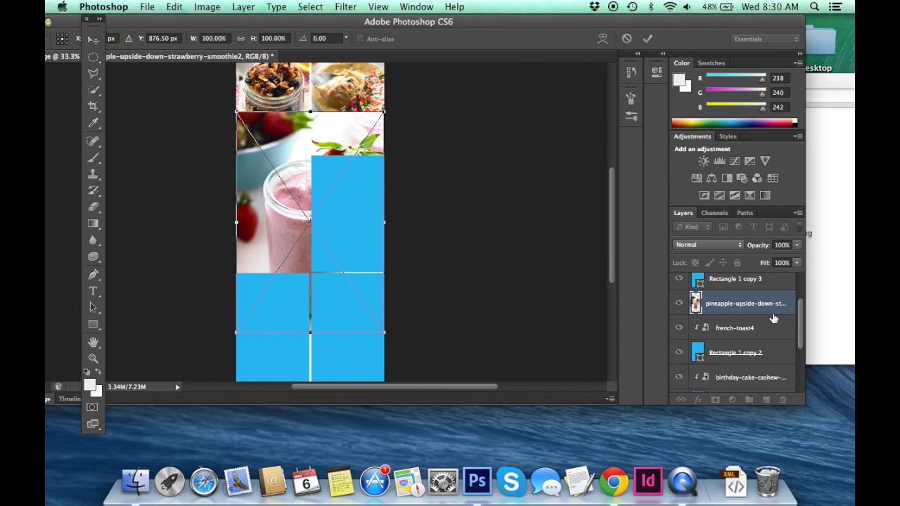
scroll(772, 319, "up", 1)
key("Return")
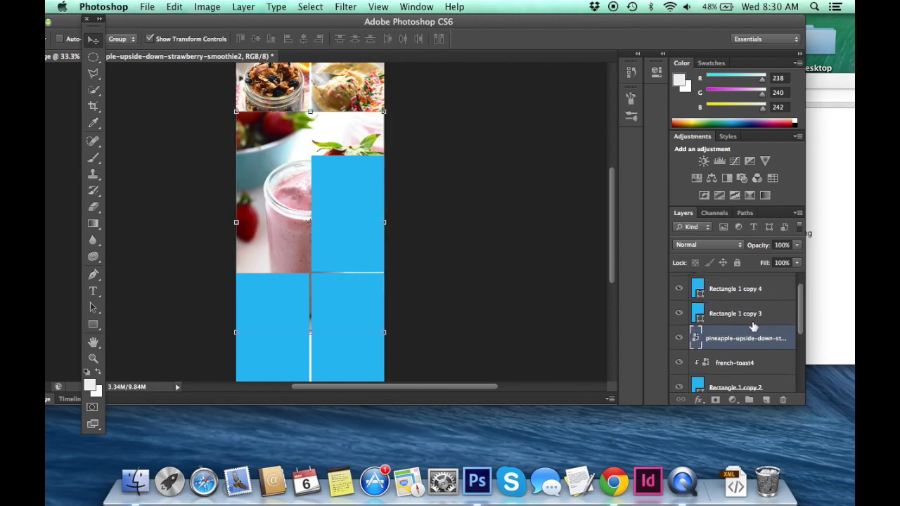
mouse_move(752, 329)
left_mouse_down()
mouse_move(751, 342)
mouse_move(745, 314)
mouse_move(743, 326)
left_mouse_up()
left_click(743, 327, "alt")
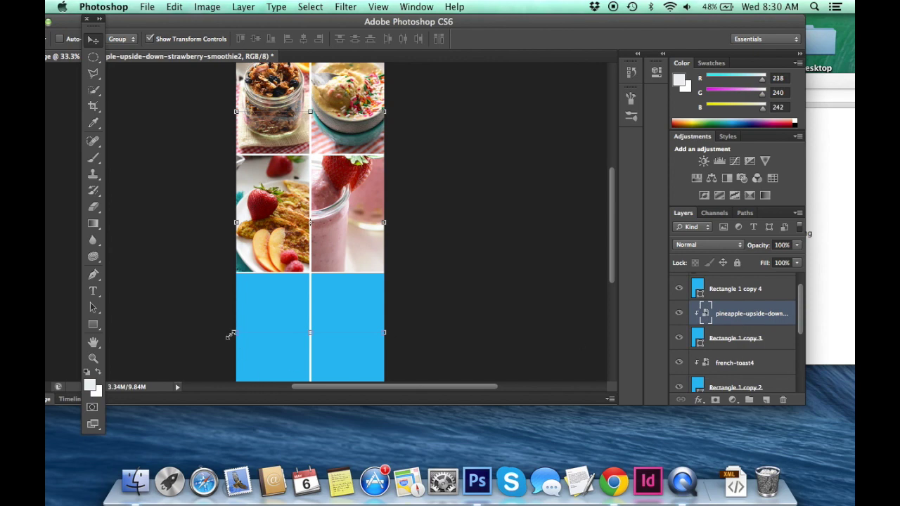
Step: Scale the smoothie photo to about 57% and nudge it into the middle-right cell
left_click_drag(231, 335, 327, 260)
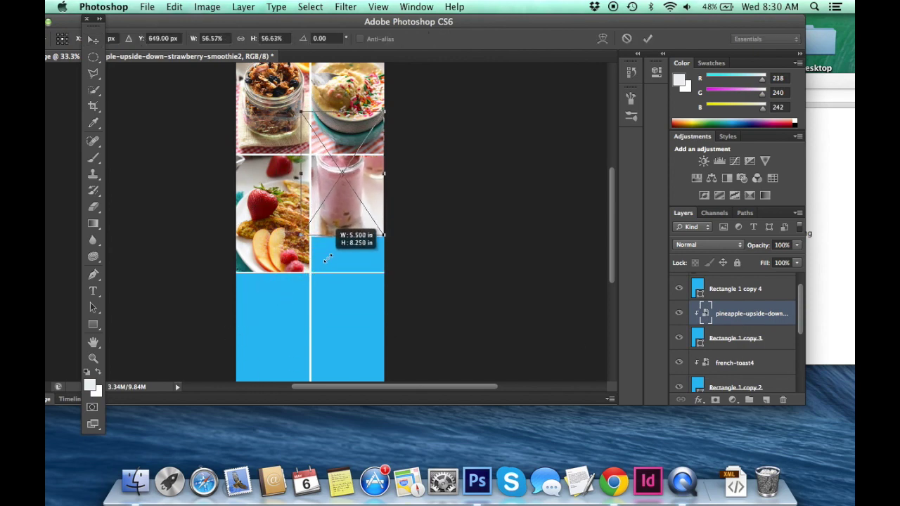
key("Return")
left_click_drag(355, 204, 357, 236)
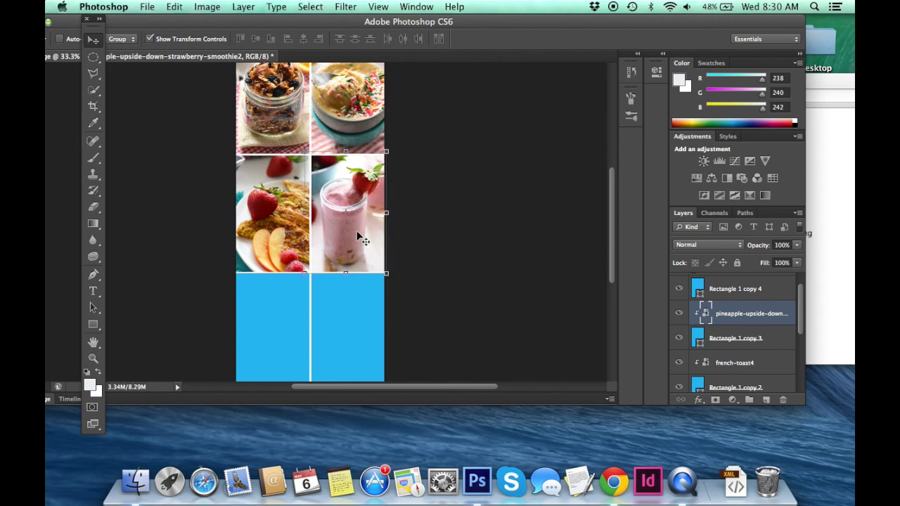
key("Right")
key("Right")
key("Right")
key("Down")
key("Down")
key("Down")
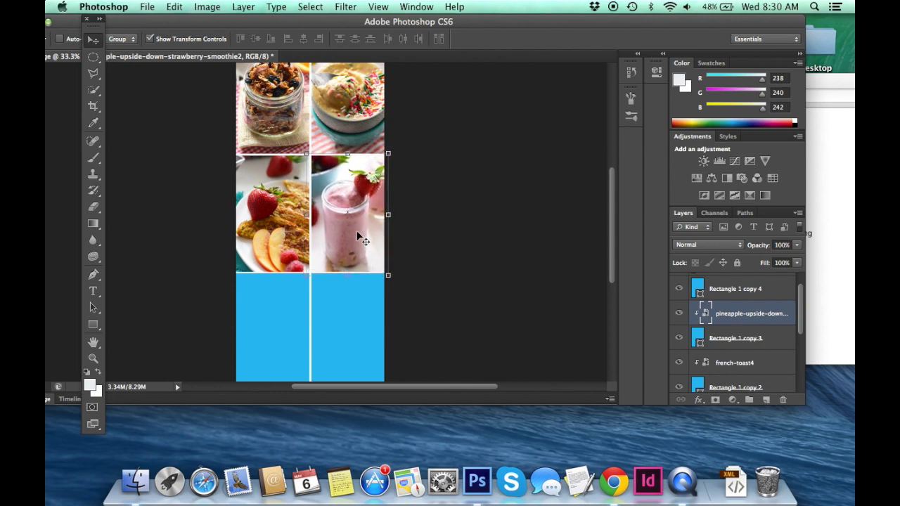
left_click(852, 201)
left_click(593, 388)
left_click(715, 292)
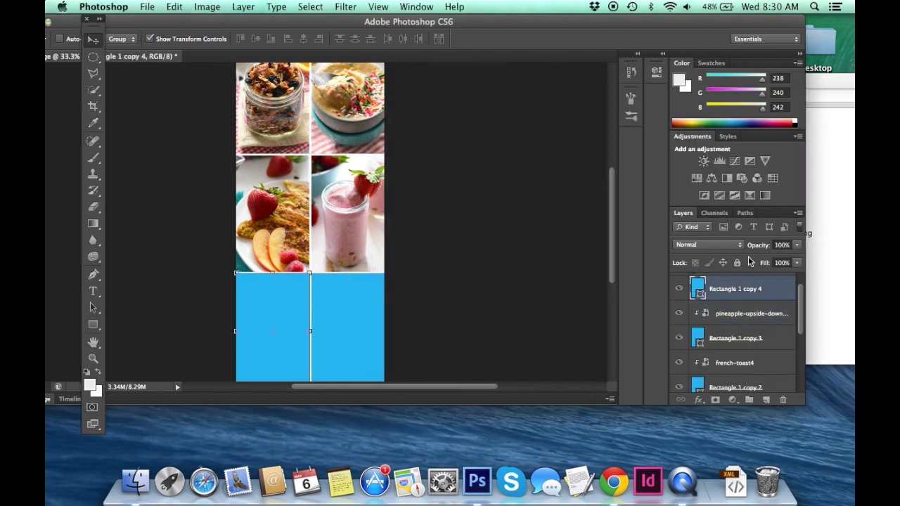
Step: Place protein-buckeyes1.png into the collage and clip it to Rectangle 1 copy 4
left_click(815, 256)
left_click_drag(706, 211, 308, 198)
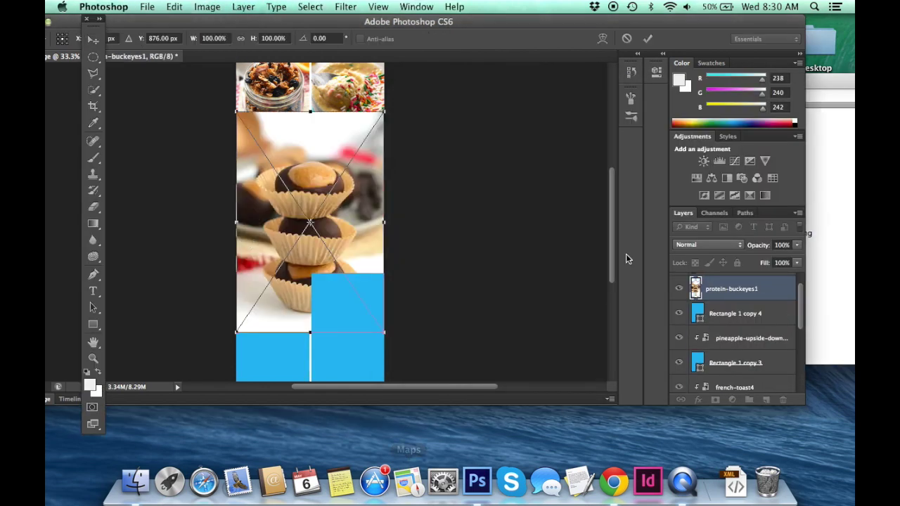
key("Return")
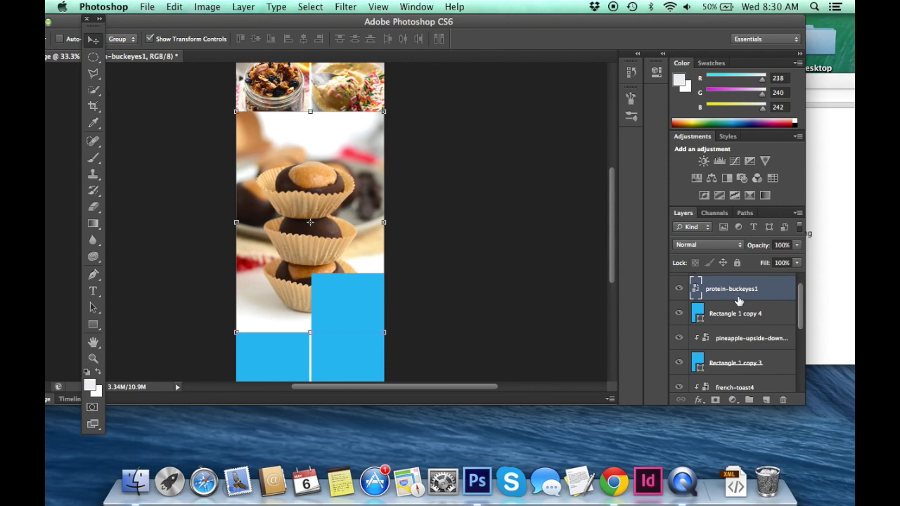
left_click(738, 302, "alt")
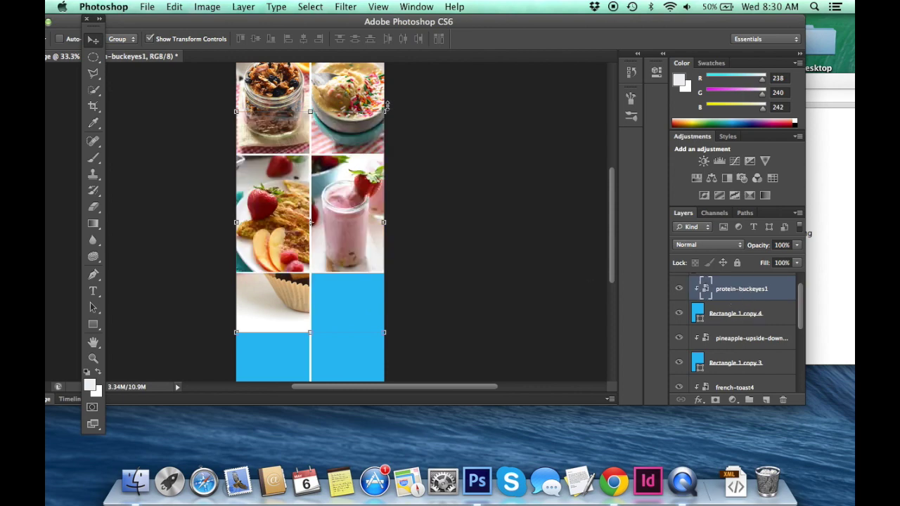
Step: Scale the buckeyes photo to 59% and fit it into the bottom-left cell
left_click_drag(386, 105, 340, 175)
left_click_drag(292, 242, 281, 295)
key("super+minus")
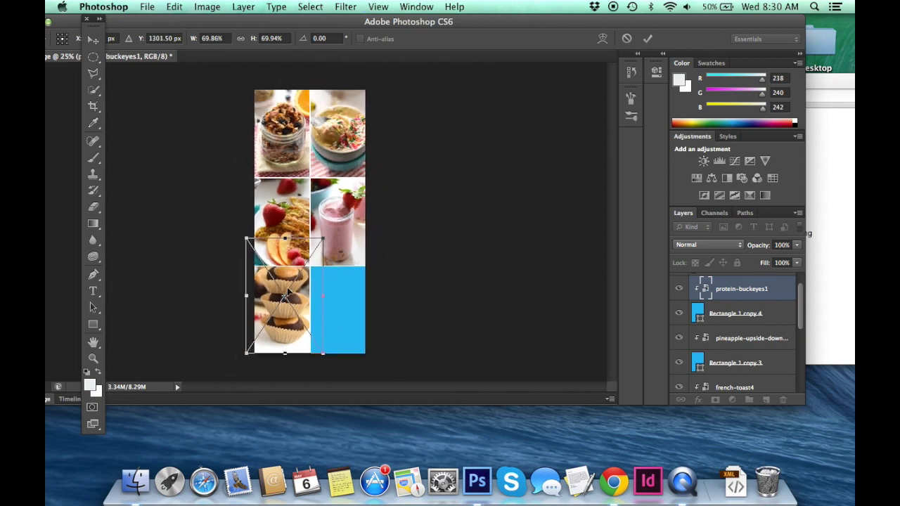
left_click_drag(329, 236, 322, 260)
key("Return")
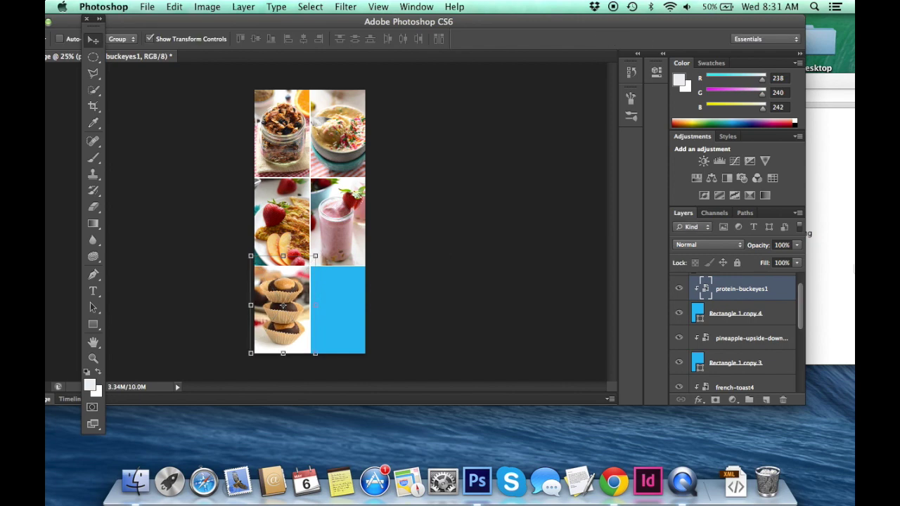
left_click(851, 266)
Step: Place spring-cobb.png and clip it to a duplicated cell rectangle, Rectangle 1 copy 5
left_click_drag(780, 205, 331, 211)
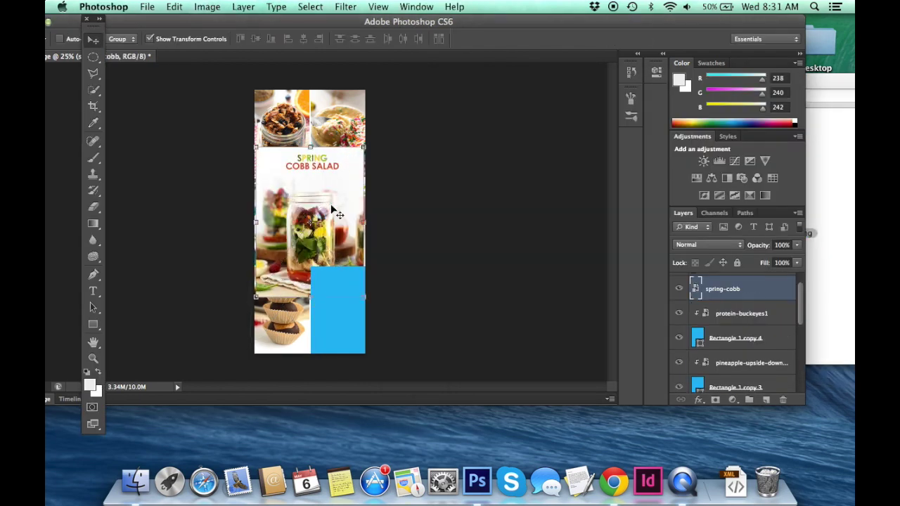
left_click_drag(785, 343, 750, 278)
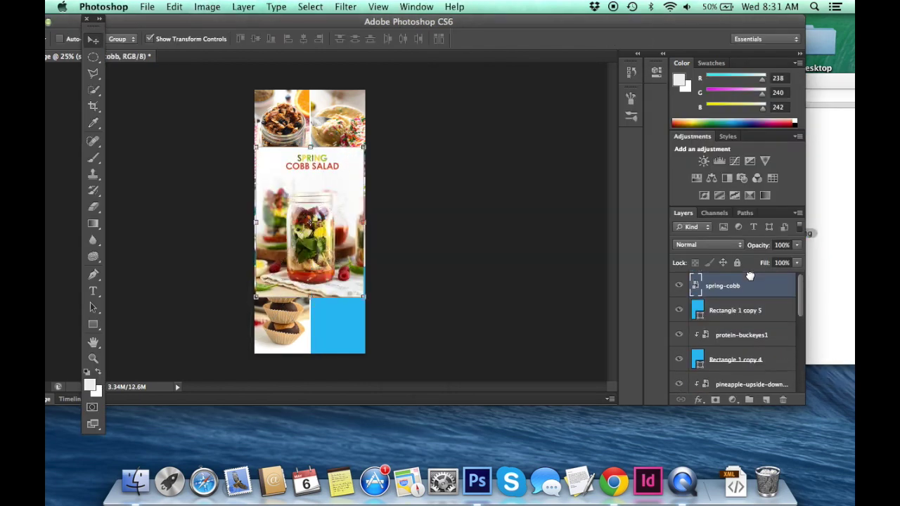
left_click(731, 298, "alt")
Step: Scale the salad photo to about 77% and nudge it into the bottom-right cell
left_click_drag(327, 200, 347, 262)
left_click_drag(273, 201, 302, 238)
key("Return")
key("shift+Left")
key("shift+Left")
key("shift+Left")
key("shift+Left")
key("shift+Down")
key("shift+Down")
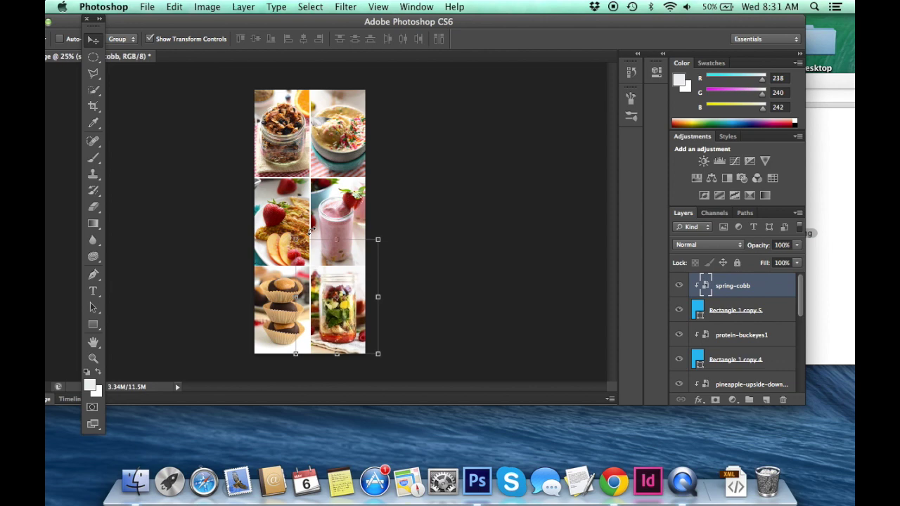
key("Left")
key("Left")
key("Left")
key("Left")
key("Down")
key("Down")
key("Down")
key("Down")
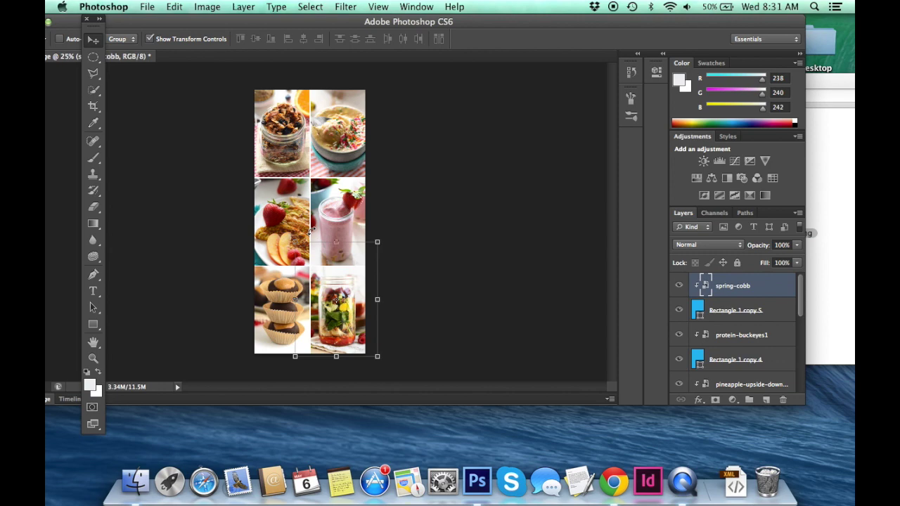
Step: Zoom in and scroll over the collage, then zoom out to 33.3% to see more of it
key("super+equal")
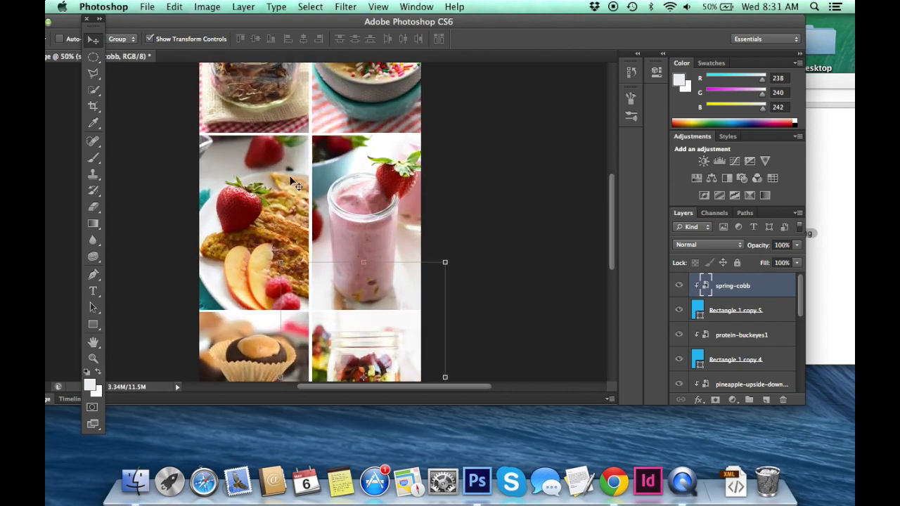
scroll(289, 175, "up", 4)
scroll(289, 175, "up", 3)
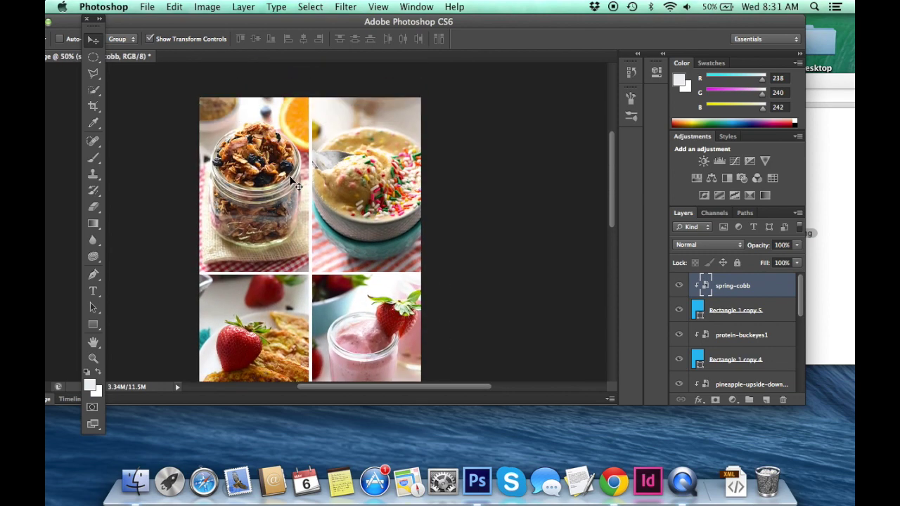
scroll(338, 165, "up", 4)
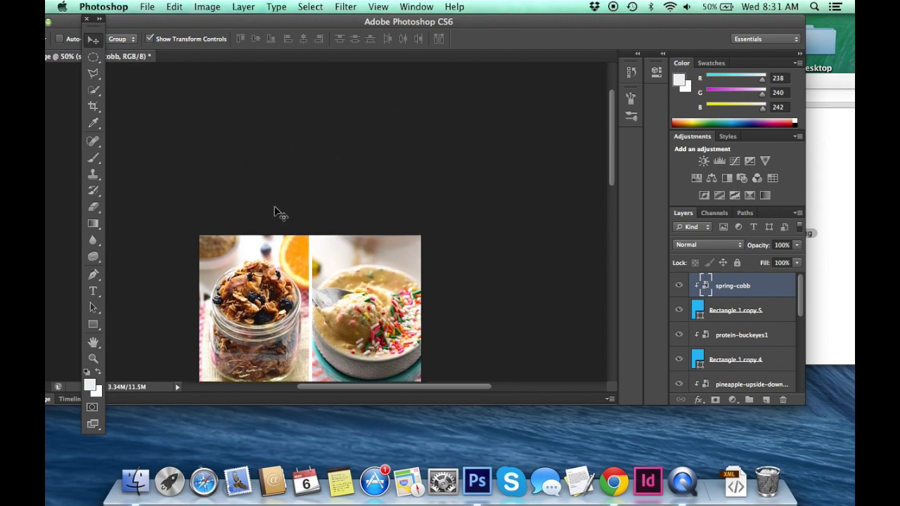
scroll(291, 171, "down", 5)
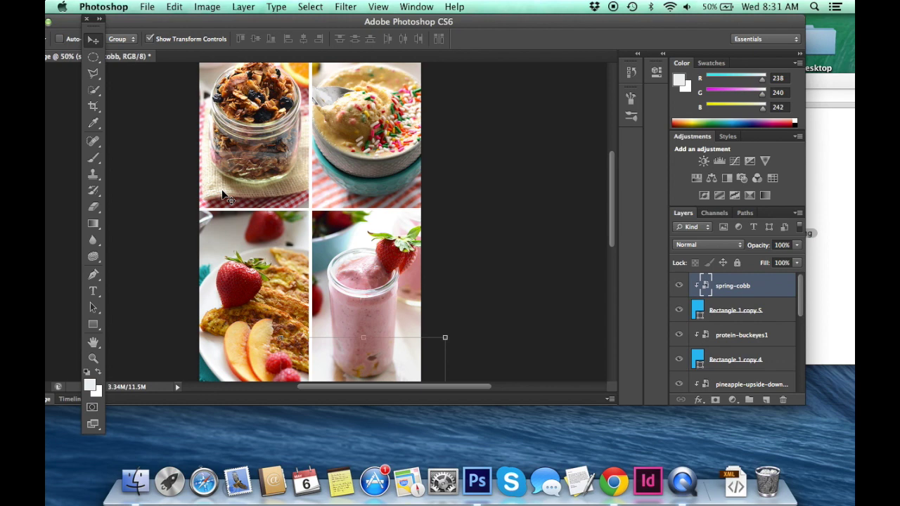
key("super+minus")
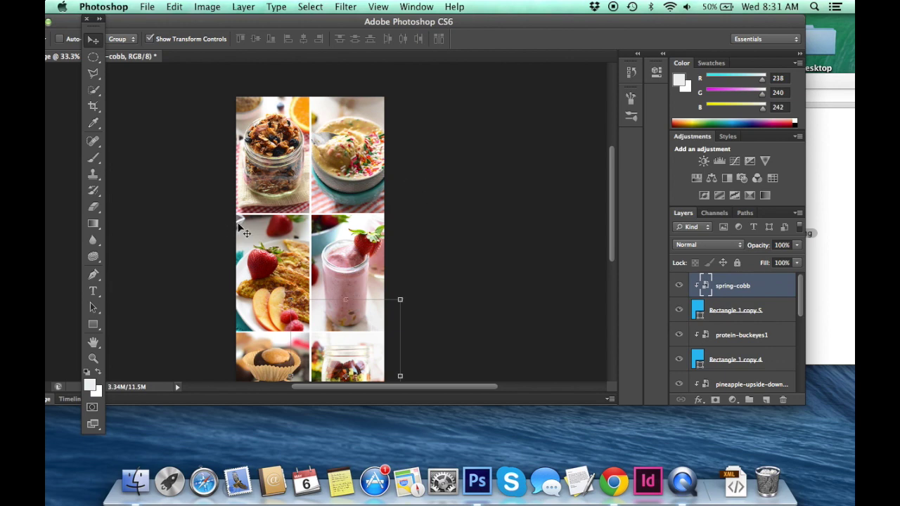
Step: Extend the canvas upward with the Crop tool, adding a blank white strip above the top photos
left_click(95, 106)
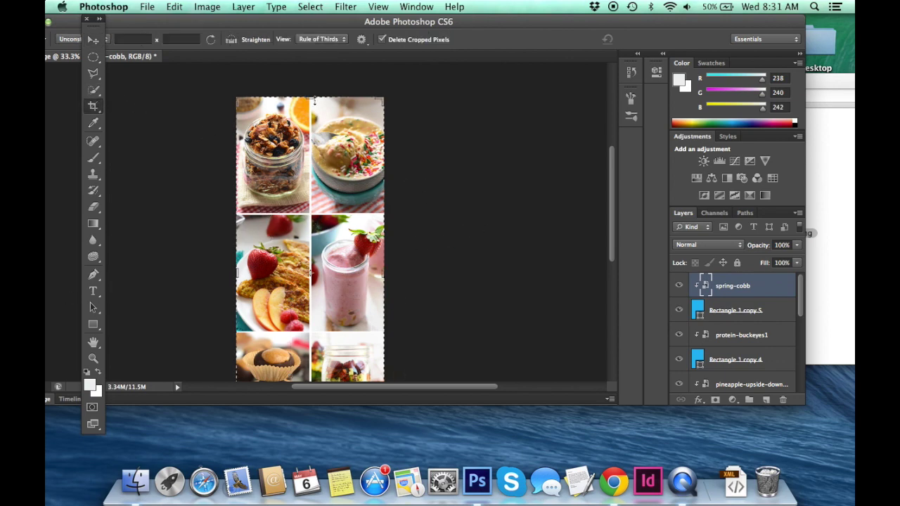
left_click_drag(315, 101, 314, 123)
key("Return")
key("Return")
key("Return")
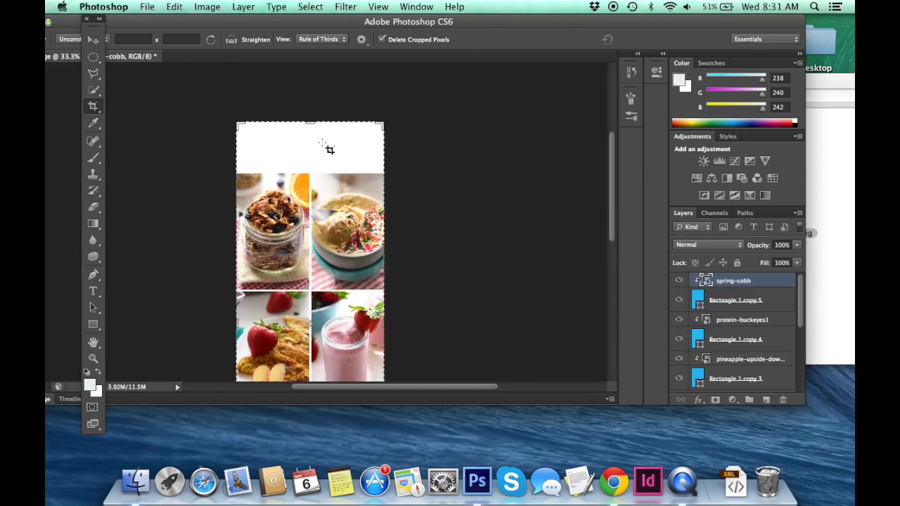
scroll(703, 371, "down", 5)
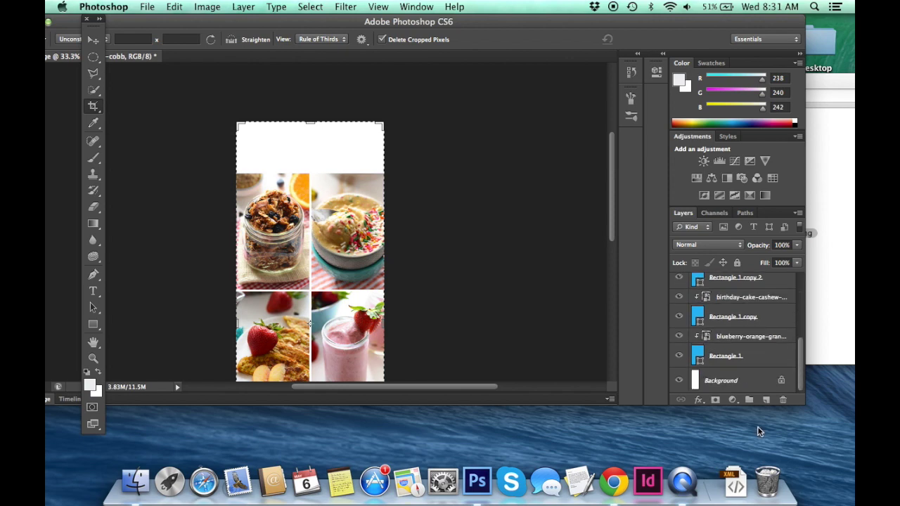
left_click(740, 358)
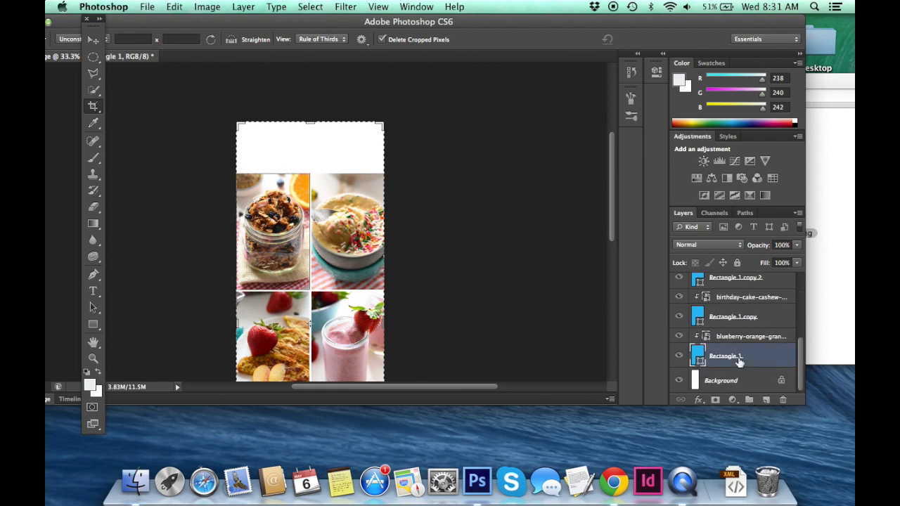
Step: Select the top-row rectangle and photo layers and move them up to the canvas top
left_click(736, 300, "shift")
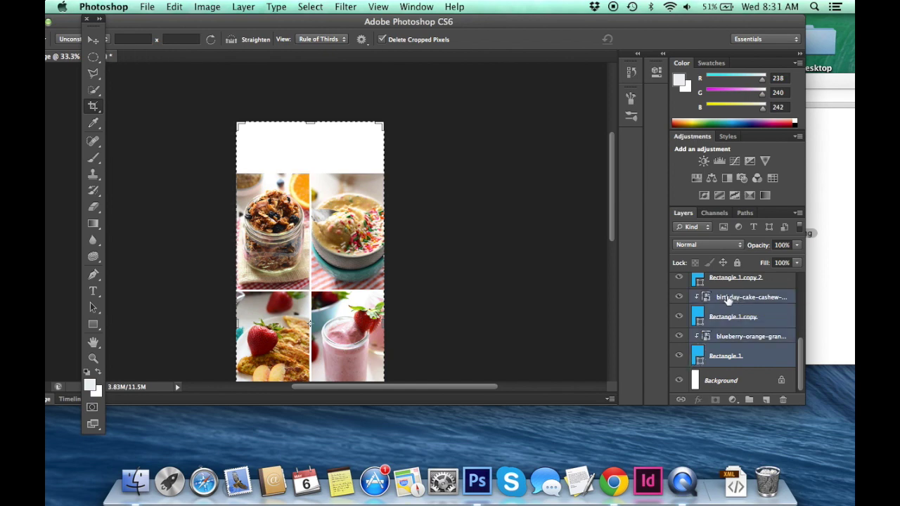
left_click(93, 40)
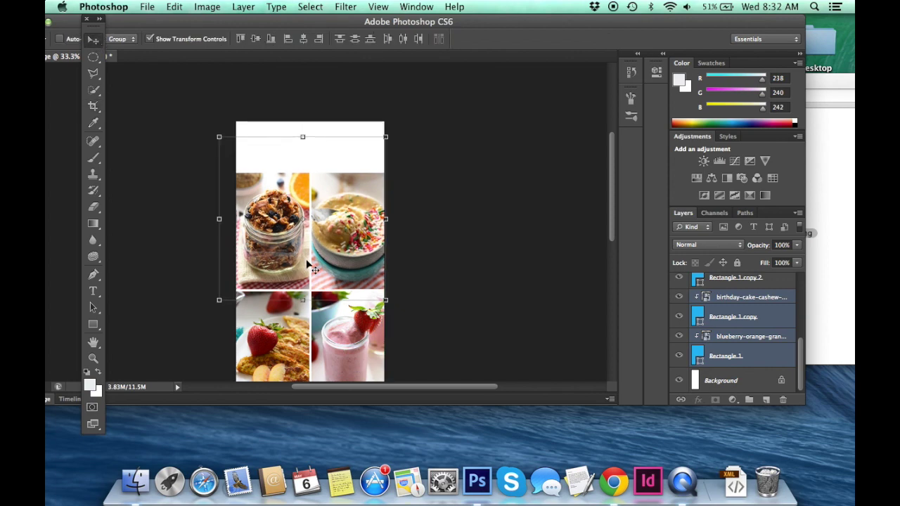
left_click_drag(299, 267, 309, 214)
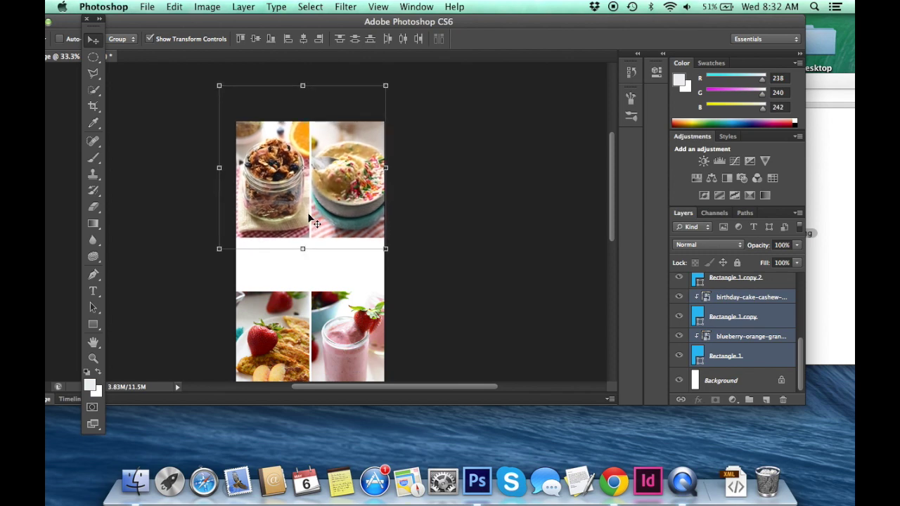
key("shift+Up")
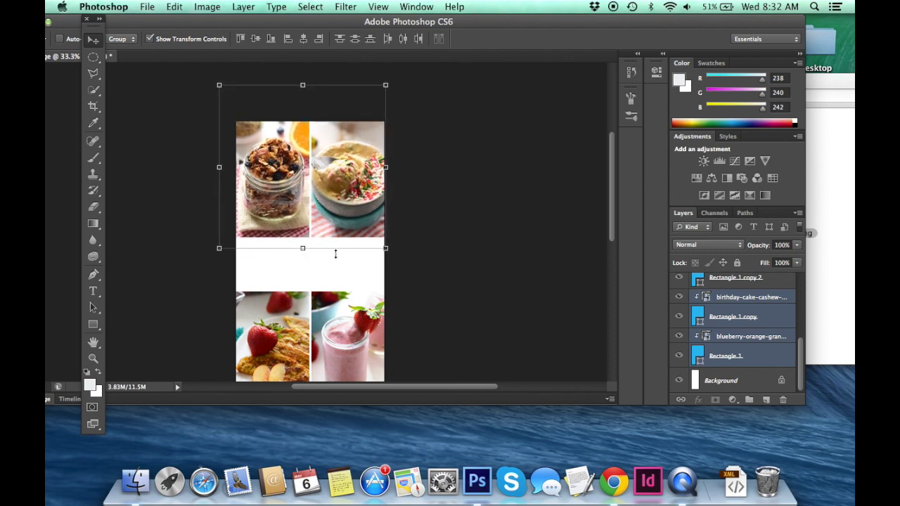
scroll(309, 272, "down", 5)
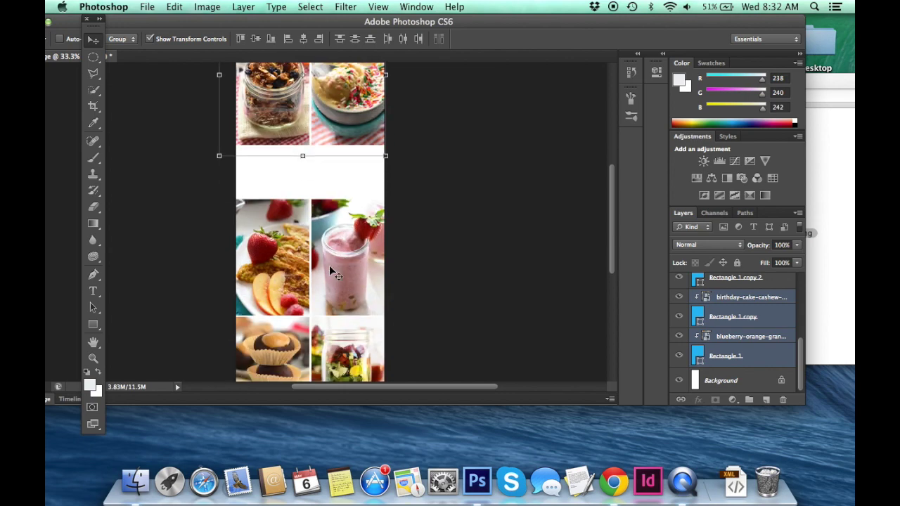
scroll(593, 276, "down", 4)
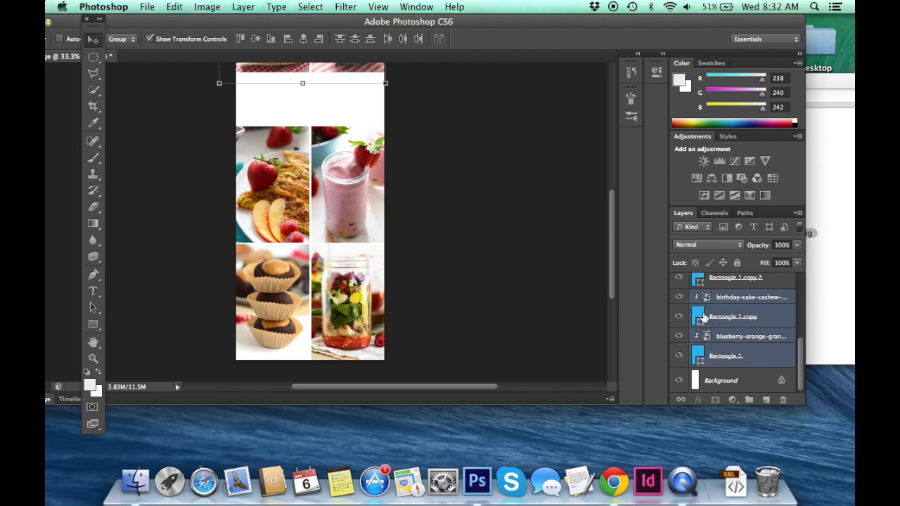
Step: Set the Rectangle tool's fill to a teal sampled from the french toast photo
left_click(723, 380)
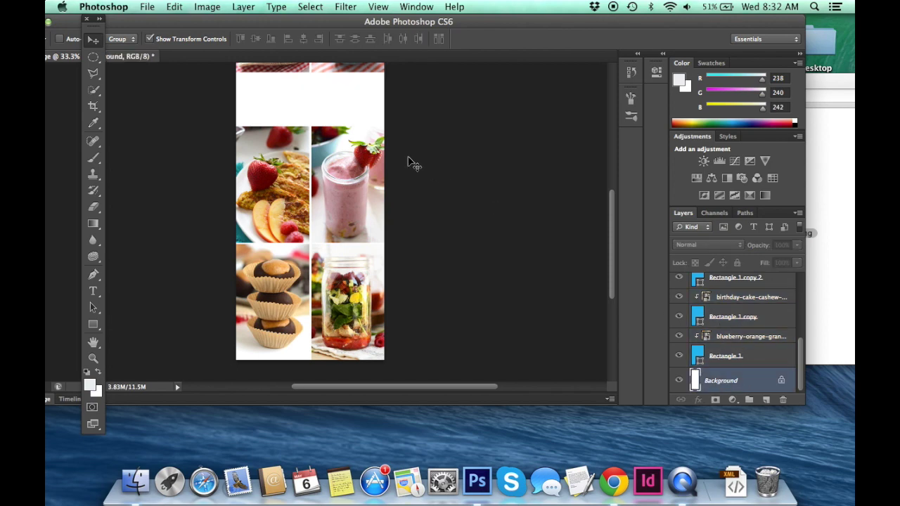
scroll(310, 171, "up", 3)
key("super+plus")
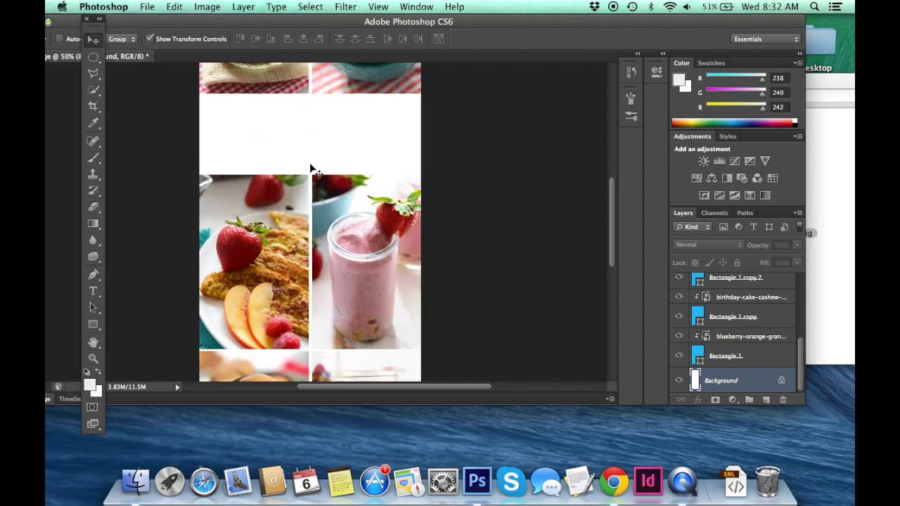
scroll(281, 176, "up", 2)
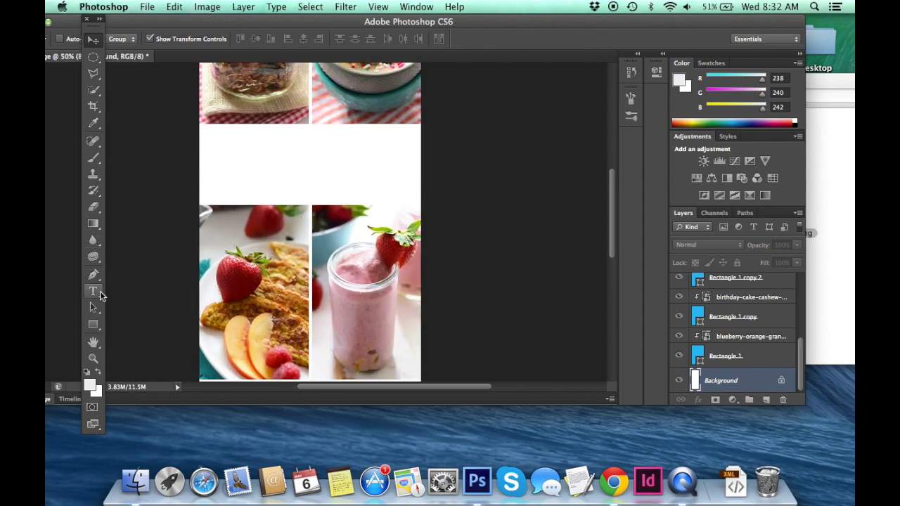
left_click(95, 291)
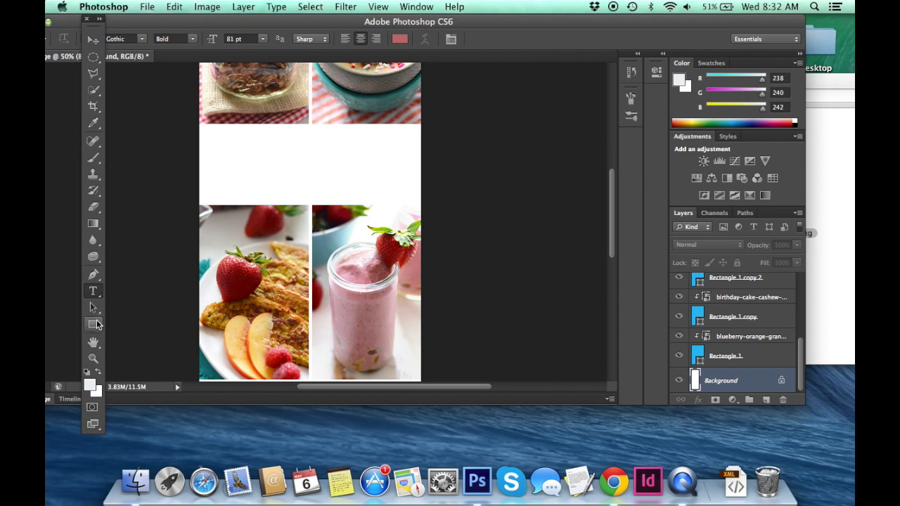
left_click(93, 324)
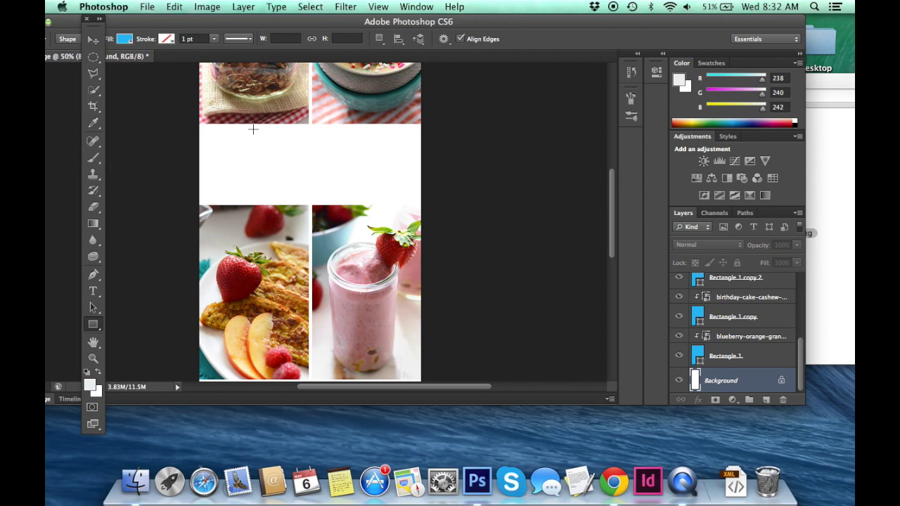
left_click(131, 40)
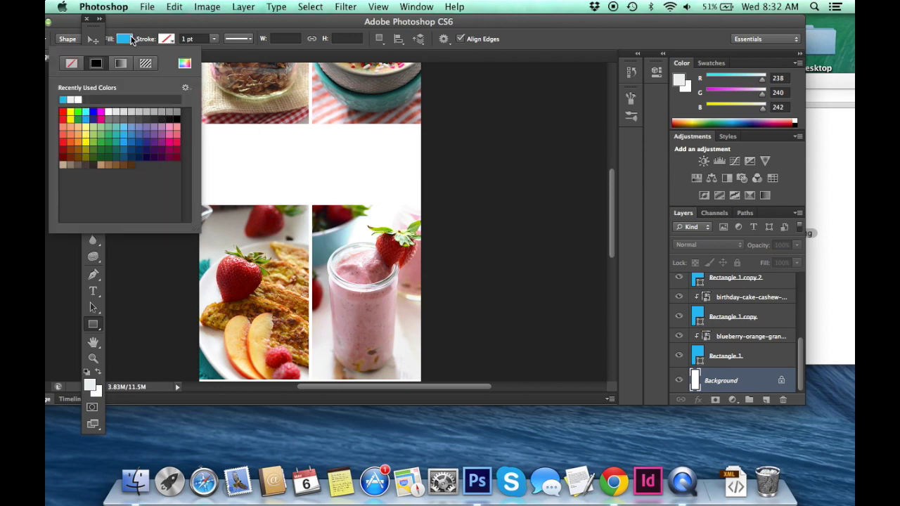
left_click(183, 62)
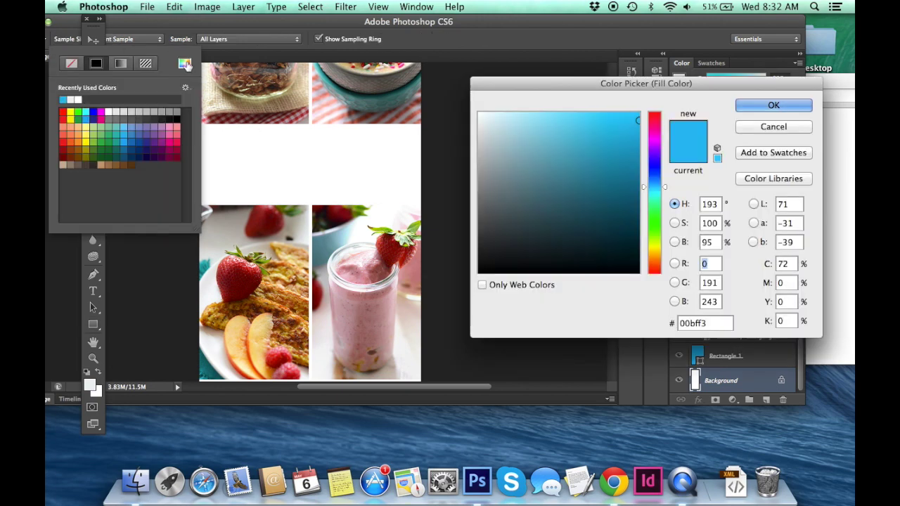
scroll(377, 265, "down", 1)
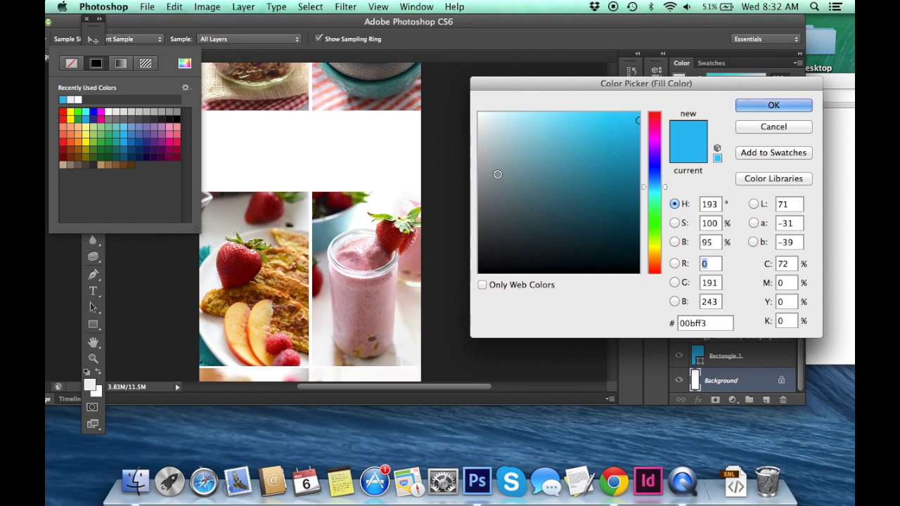
left_click(203, 251)
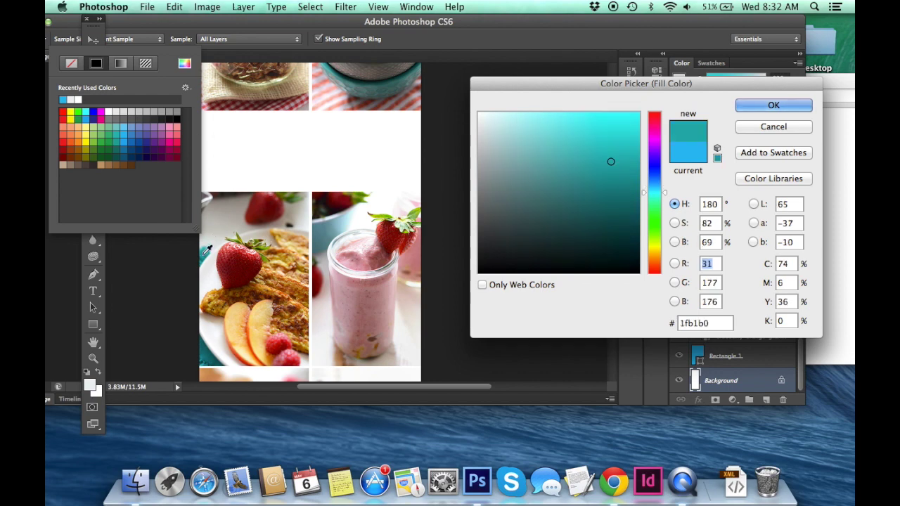
left_click(768, 106)
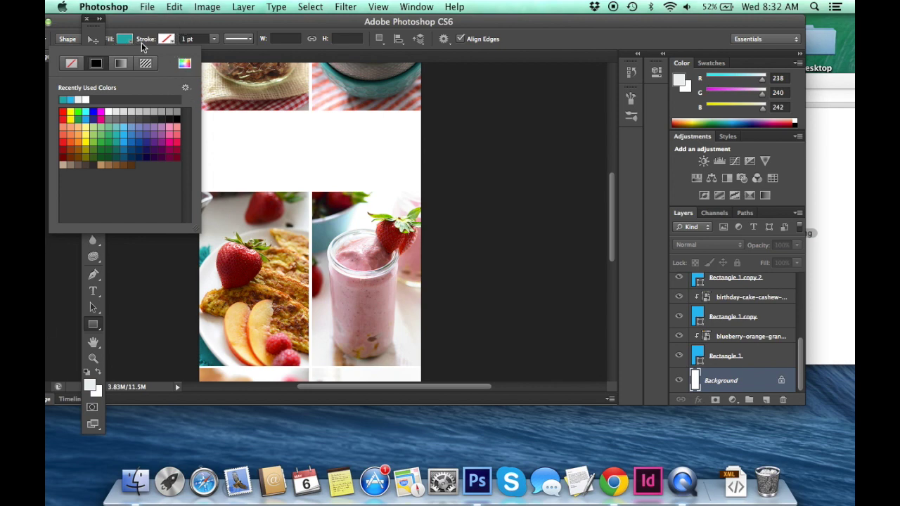
left_click(130, 46)
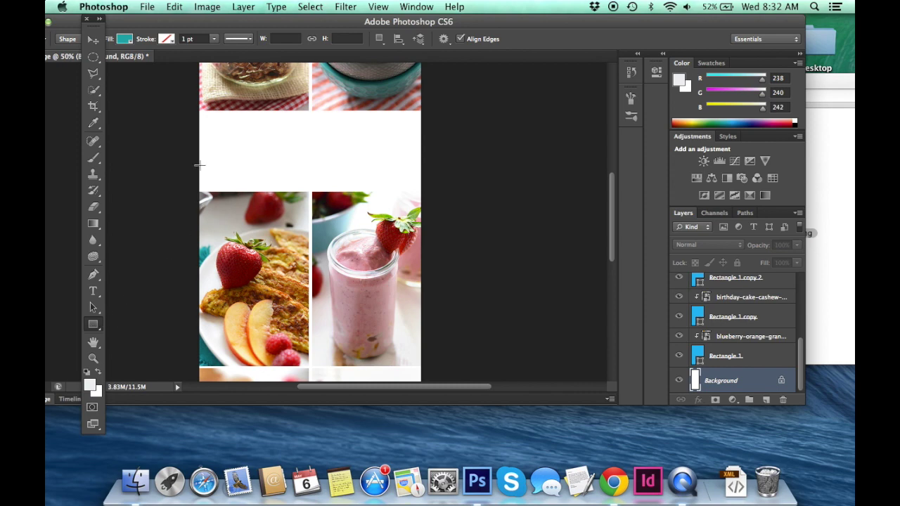
Step: Draw a 796 × 257 px teal rectangle across the white gap between the photo rows
left_click_drag(194, 110, 448, 191)
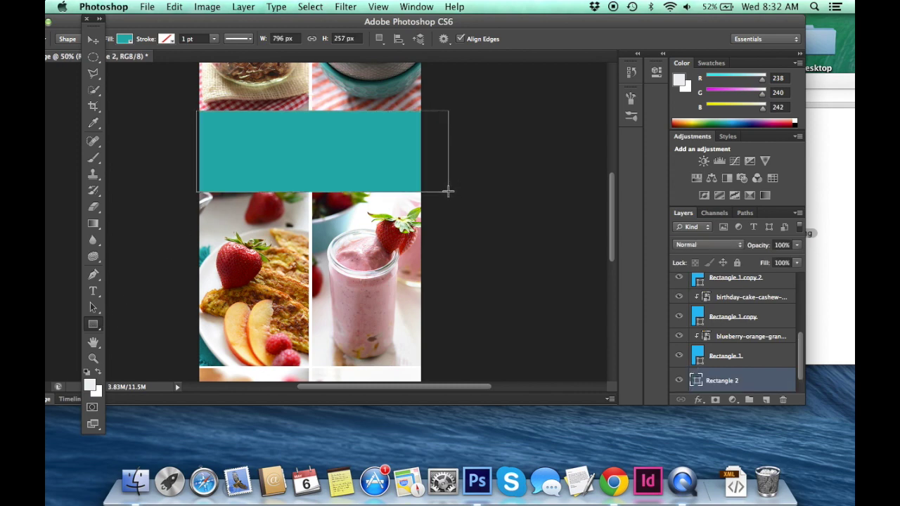
scroll(448, 190, "up", 1)
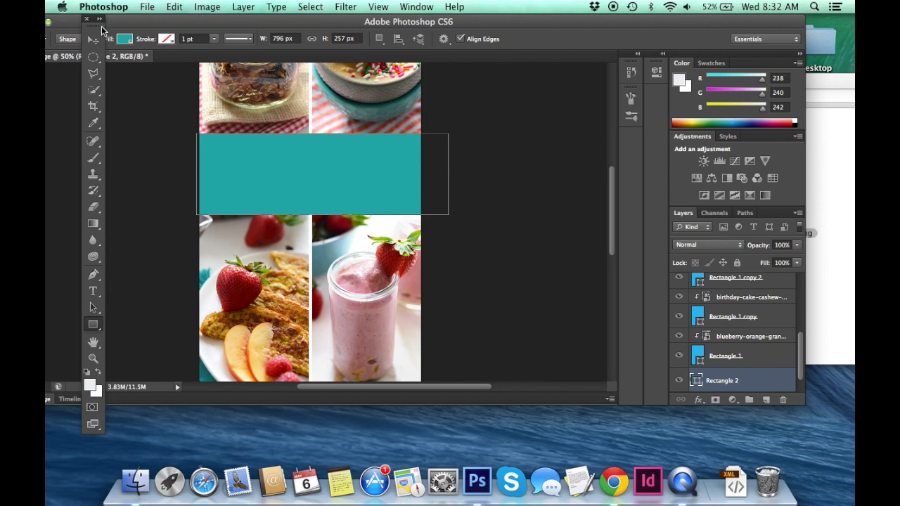
scroll(738, 324, "down", 1)
left_click(738, 384)
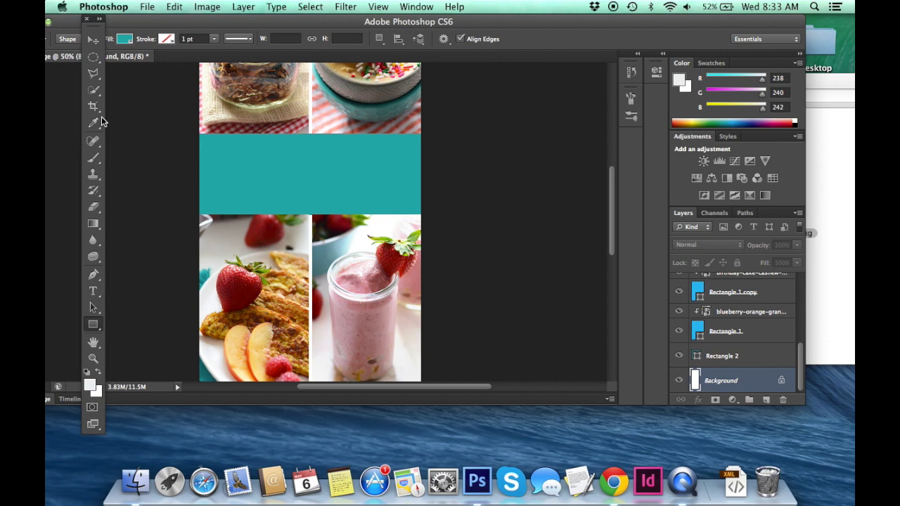
Step: Set the Type tool's text colour to white
left_click(95, 294)
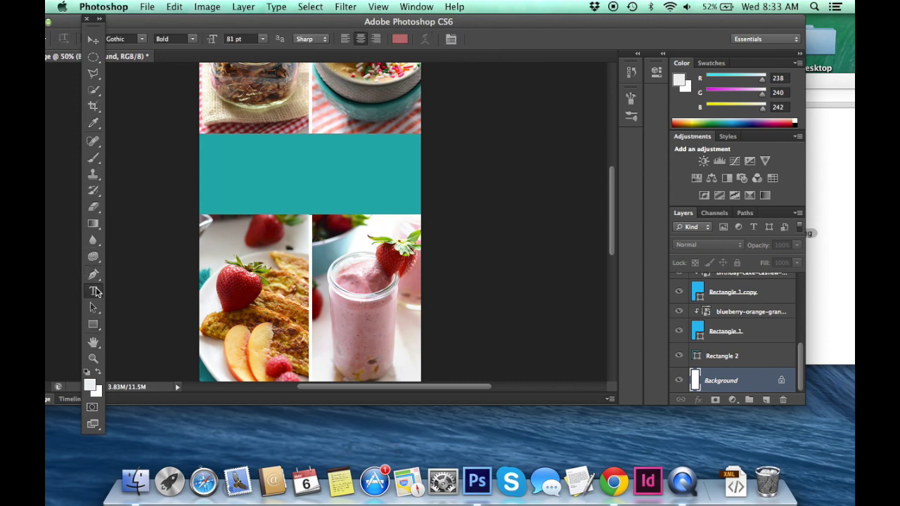
left_click_drag(147, 27, 186, 23)
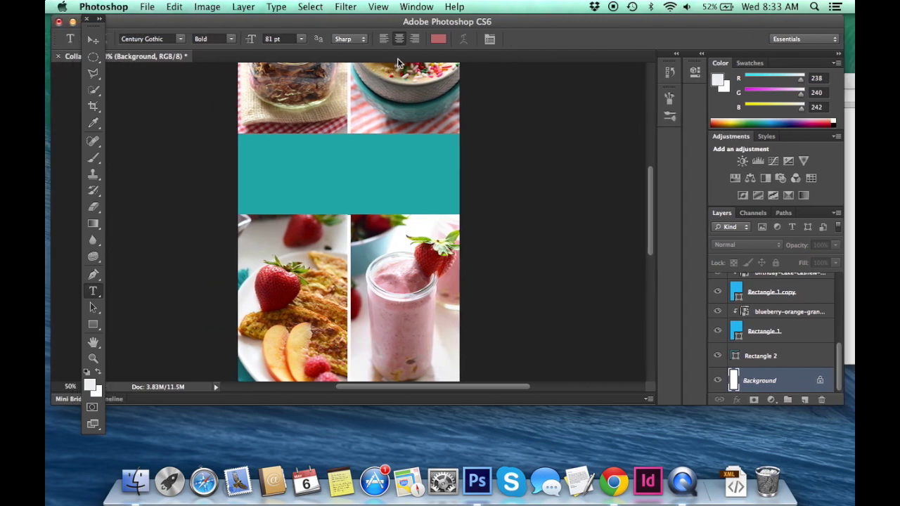
left_click(438, 38)
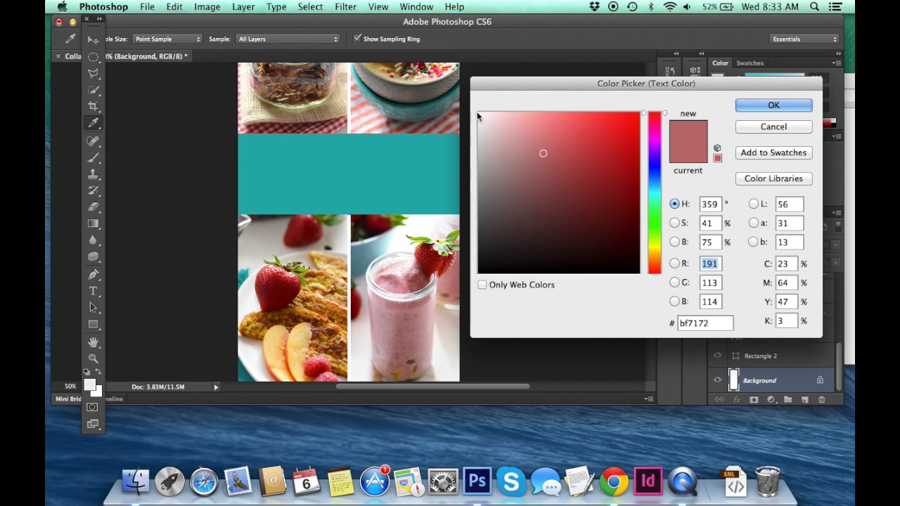
left_click(479, 113)
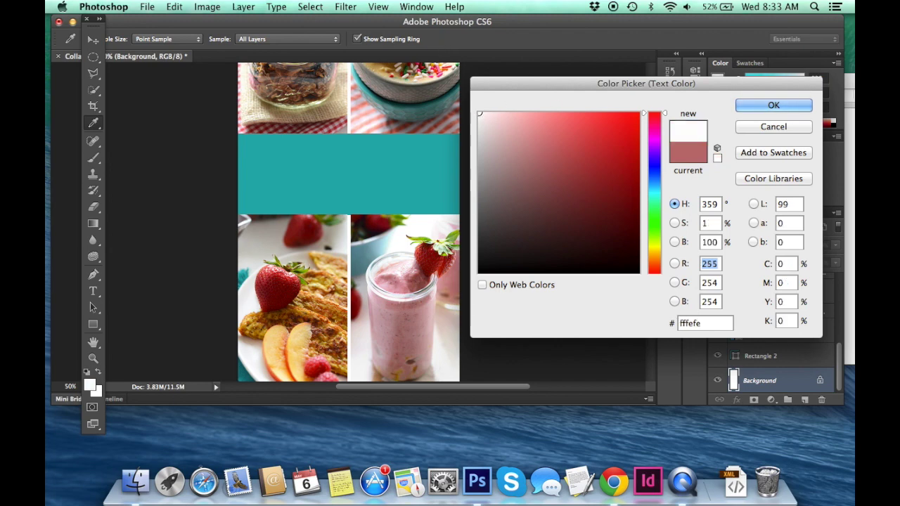
left_click(787, 105)
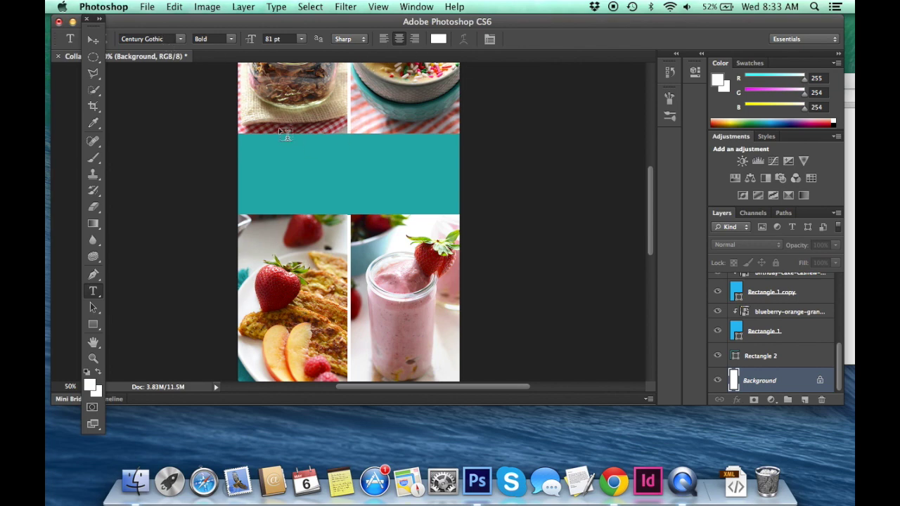
Step: Add a placeholder text layer above the teal rectangle and position it on the band
left_click(274, 159)
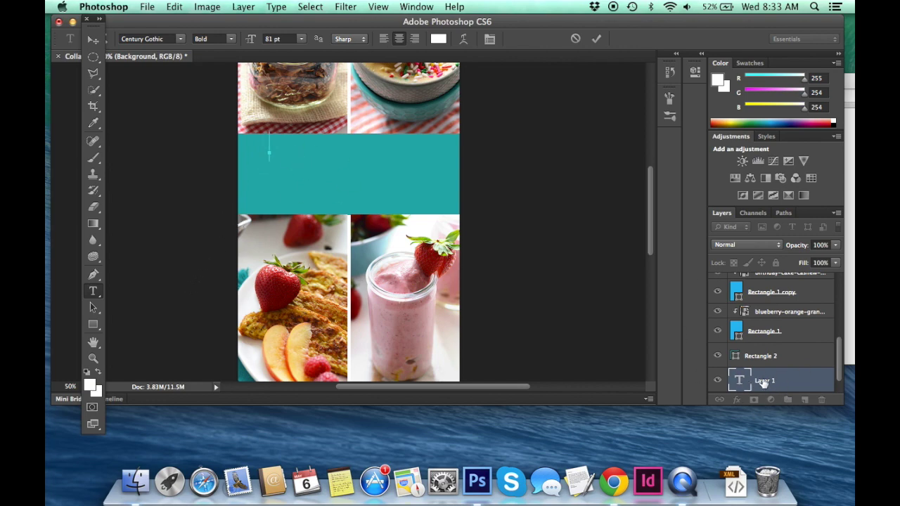
type("Breakfast")
left_click_drag(773, 383, 772, 351)
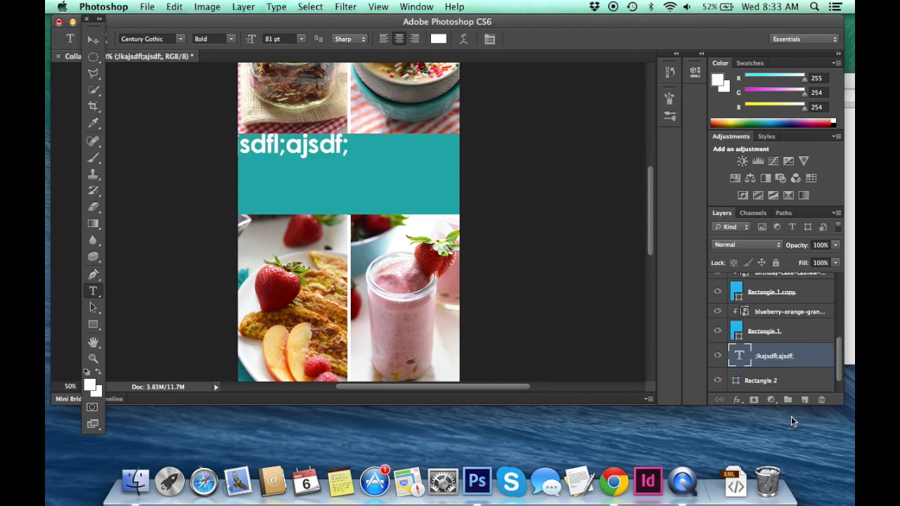
left_click(93, 38)
left_click_drag(307, 144, 363, 155)
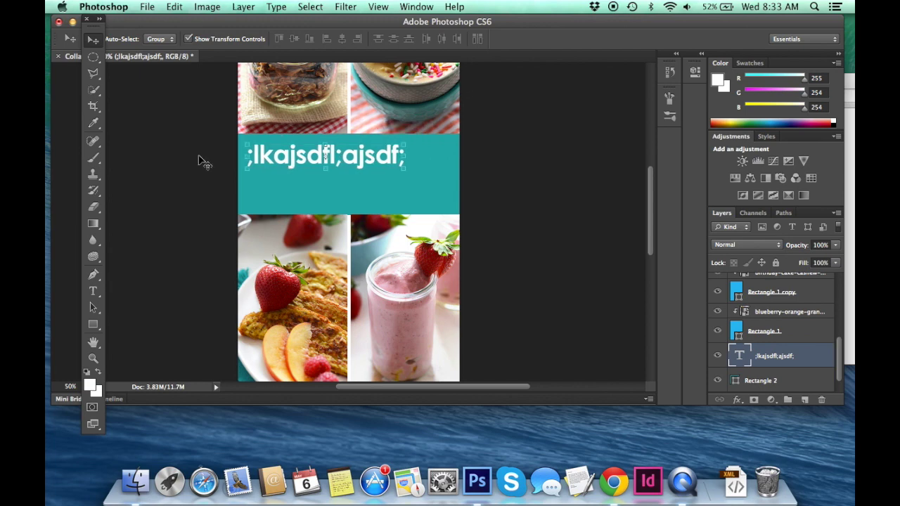
Step: Replace the placeholder with 'FIT FOODIE FINDS' and 'HEALTHY RECIPES' on two lines and commit
left_click(93, 291)
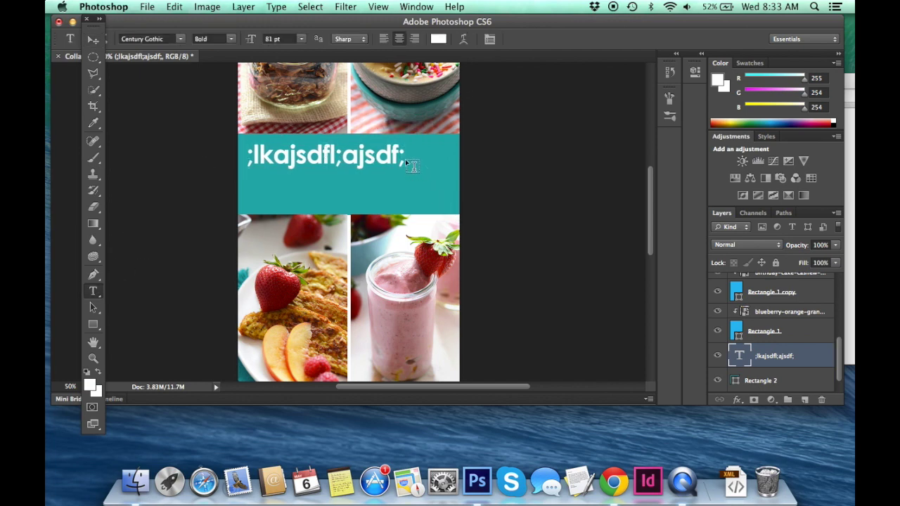
left_click_drag(406, 156, 228, 156)
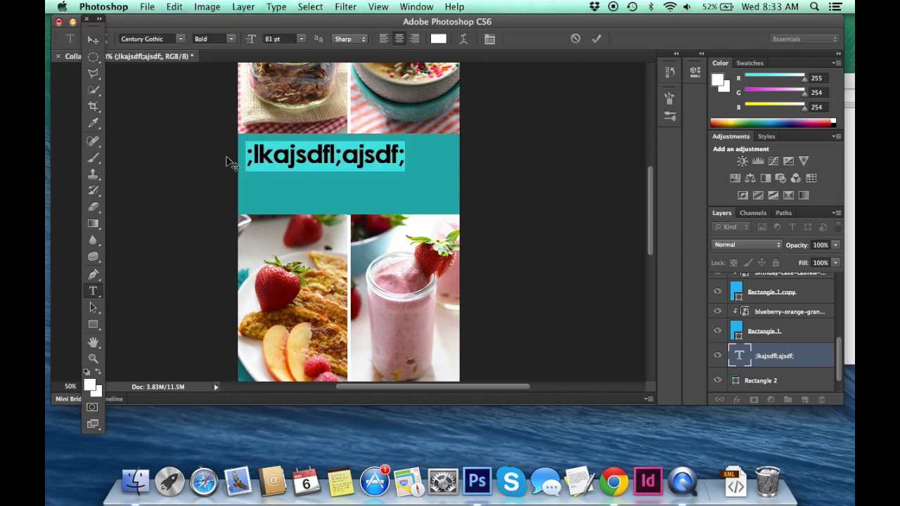
type("FIT FOODIE FINDS")
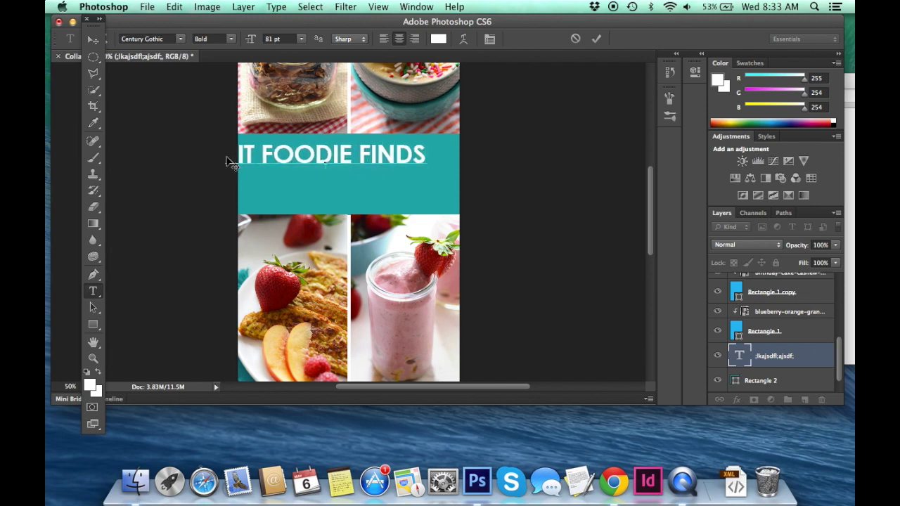
key("Return")
type("HEALTHY RECIPES")
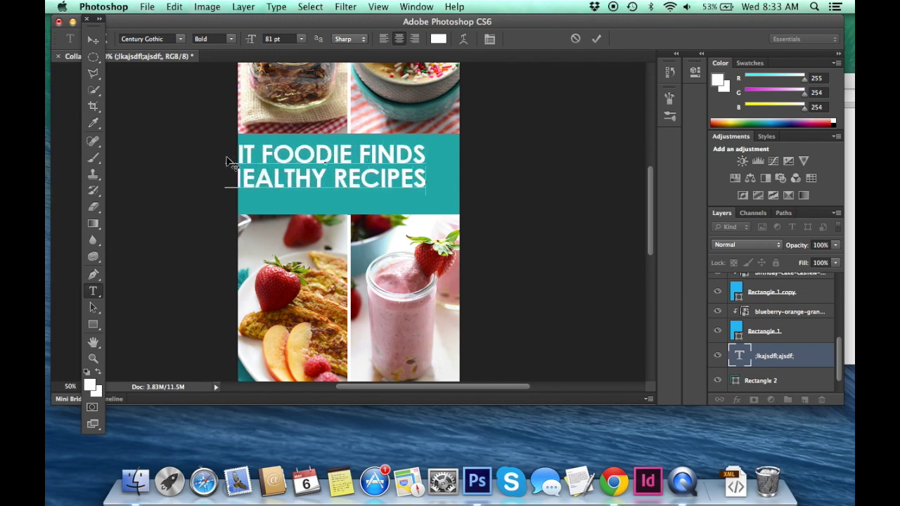
left_click(93, 38)
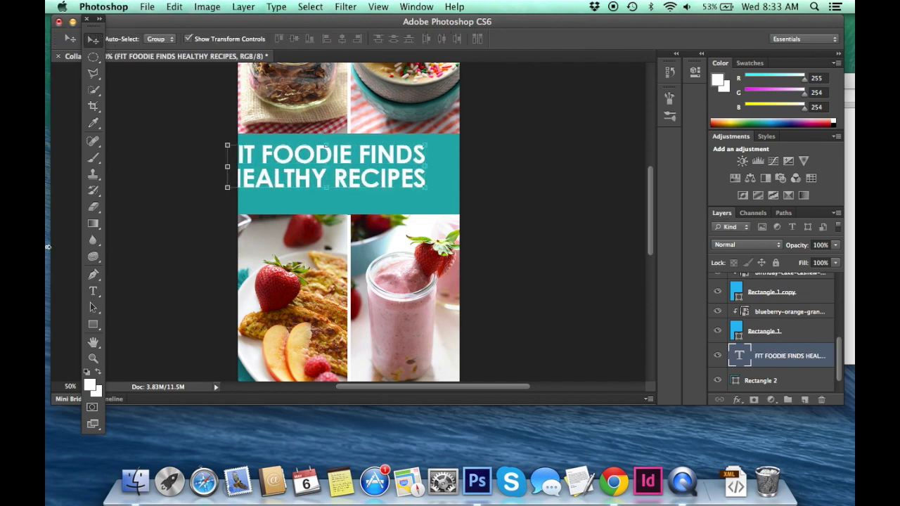
Step: Move the title into the teal band, scale it up and nudge it into place
left_click_drag(379, 180, 415, 186)
left_click_drag(452, 150, 430, 167)
key("Return")
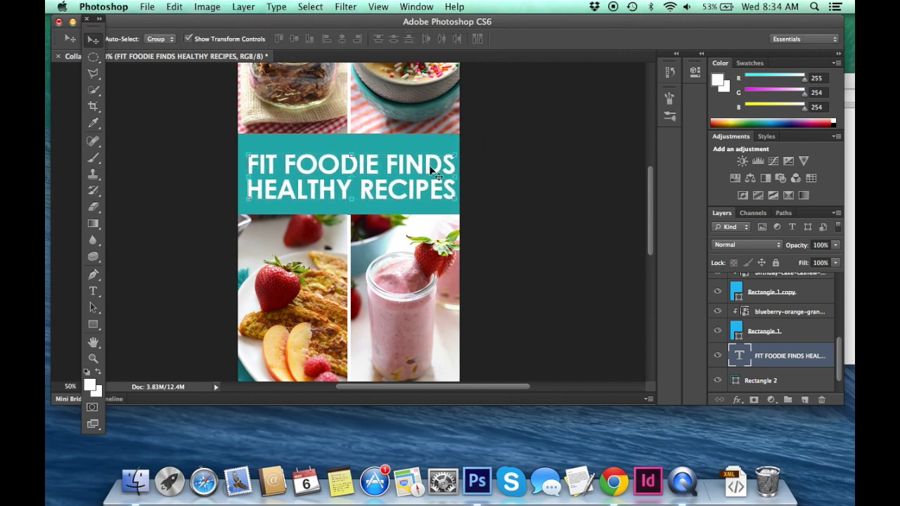
key("Left")
key("Left")
key("Left")
key("Left")
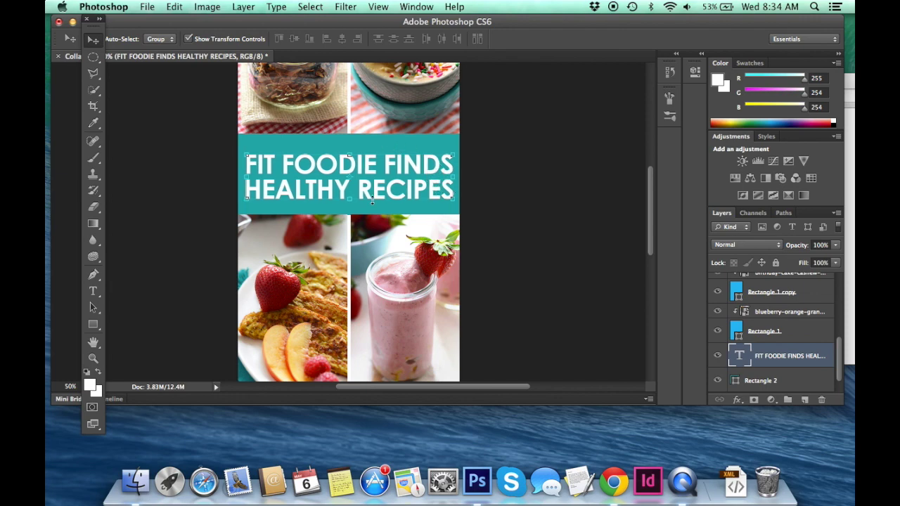
key("Down")
key("Down")
key("Down")
key("Down")
key("Down")
key("Down")
key("Down")
key("Down")
key("Down")
key("Down")
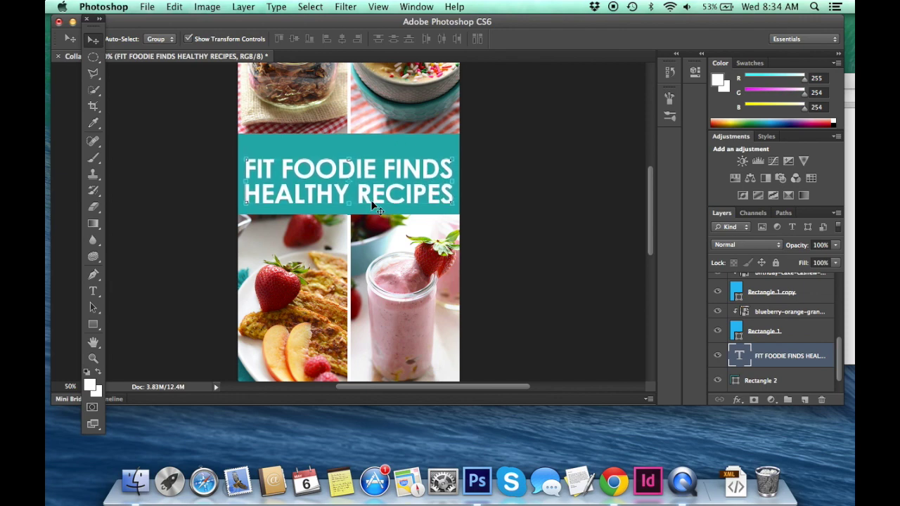
key("Down")
key("Down")
key("Down")
key("Down")
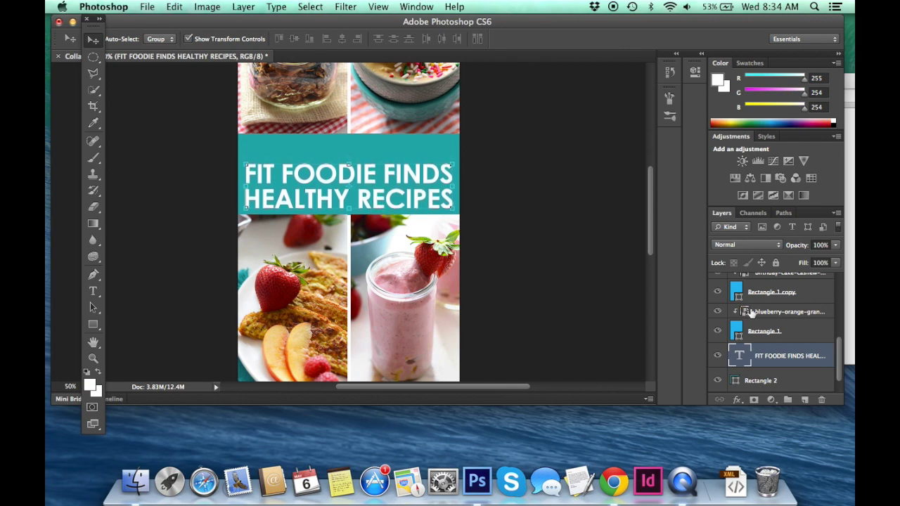
Step: Shorten the teal Rectangle 2 from its top edge to closely frame the title
left_click(756, 380)
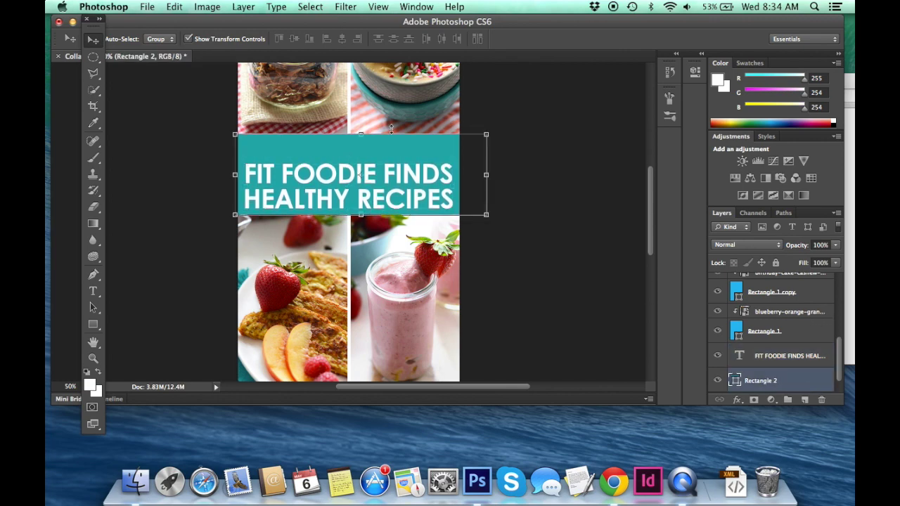
left_click_drag(361, 133, 361, 144)
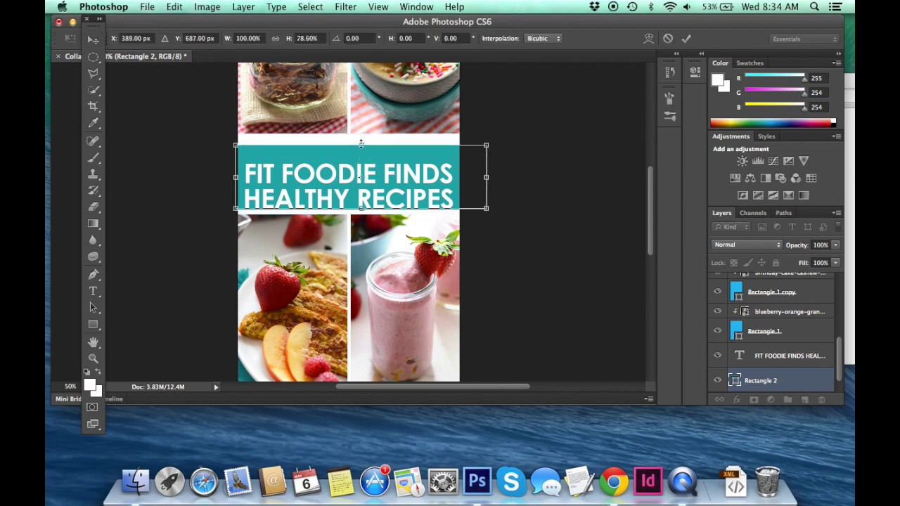
key("super+z")
key("super+equal")
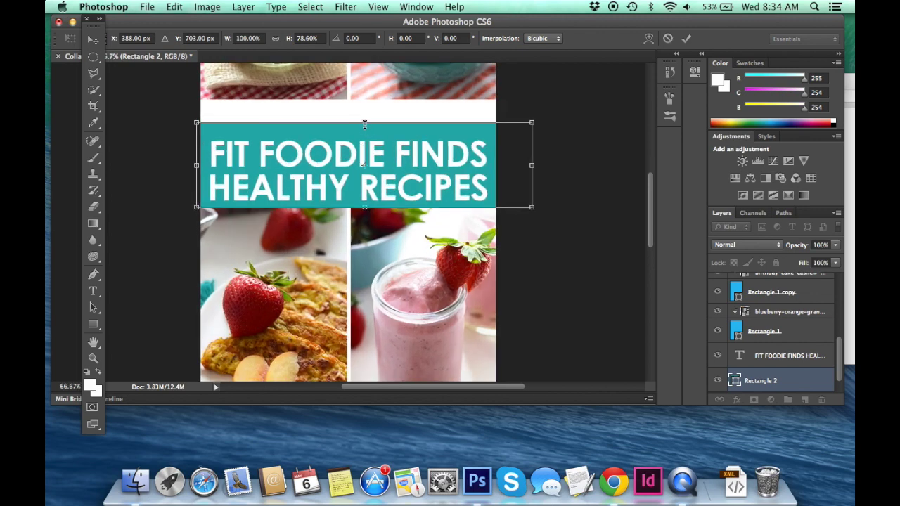
left_click_drag(364, 123, 364, 131)
key("Return")
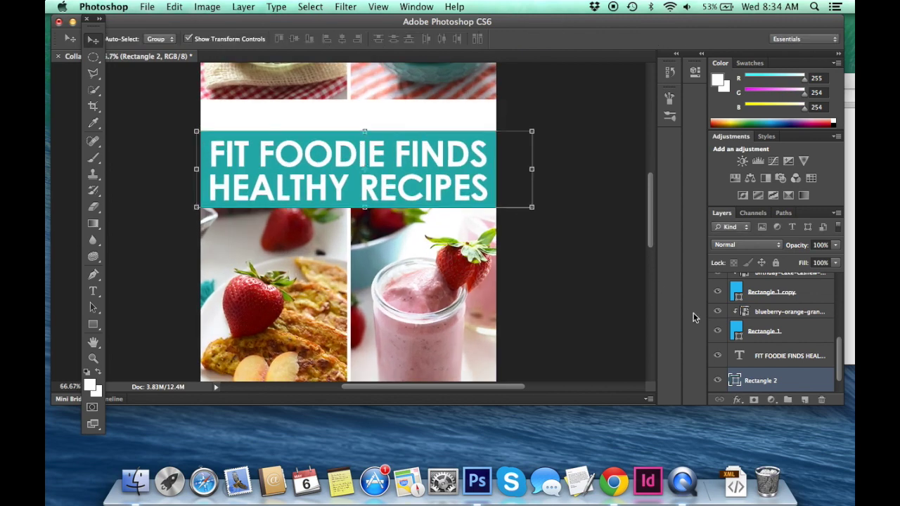
Step: Select the Rectangle 1 layer and zoom out to see more of the collage
left_click(773, 356)
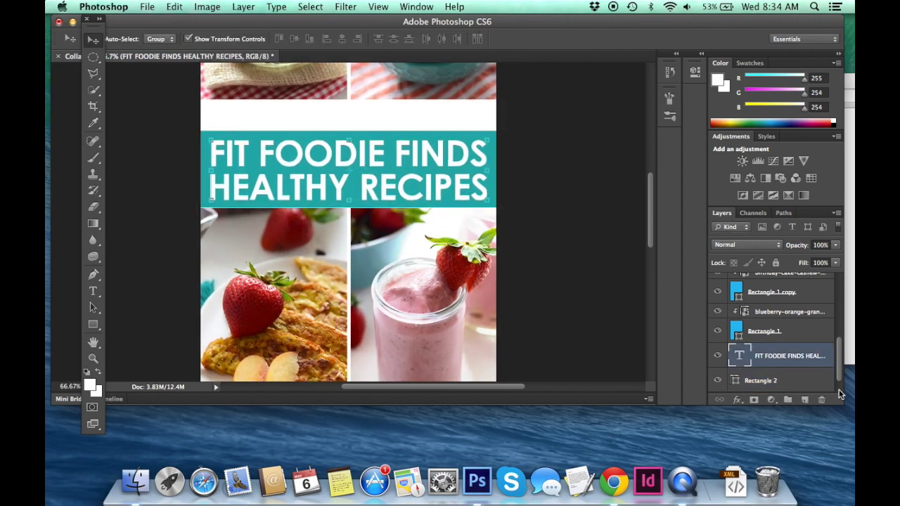
left_click(797, 380)
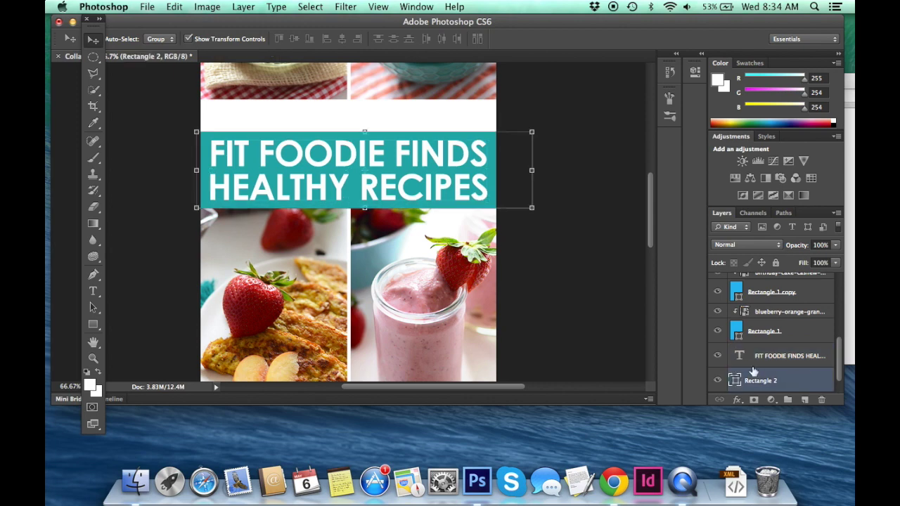
left_click(764, 335)
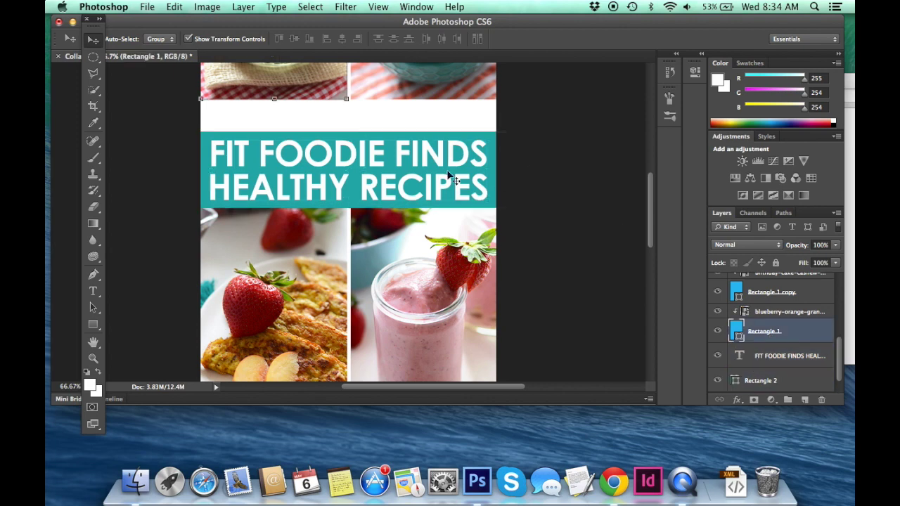
key("super+minus")
scroll(448, 174, "up", 2)
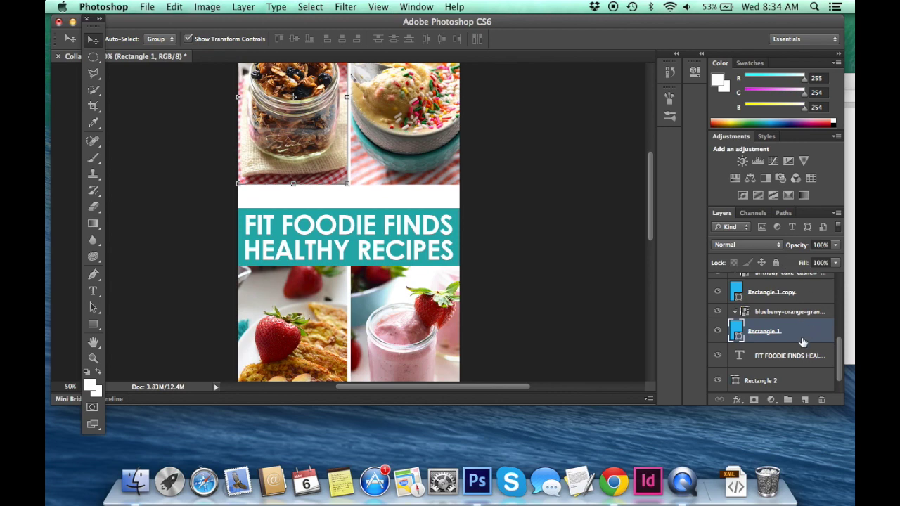
scroll(804, 343, "up", 1)
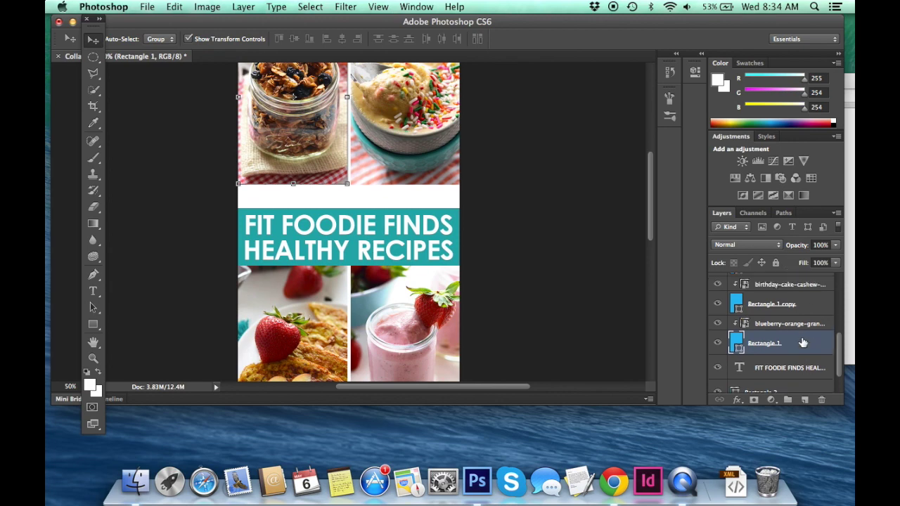
Step: Drag the selected top photo layers down until they meet the teal banner
left_click(785, 290, "shift")
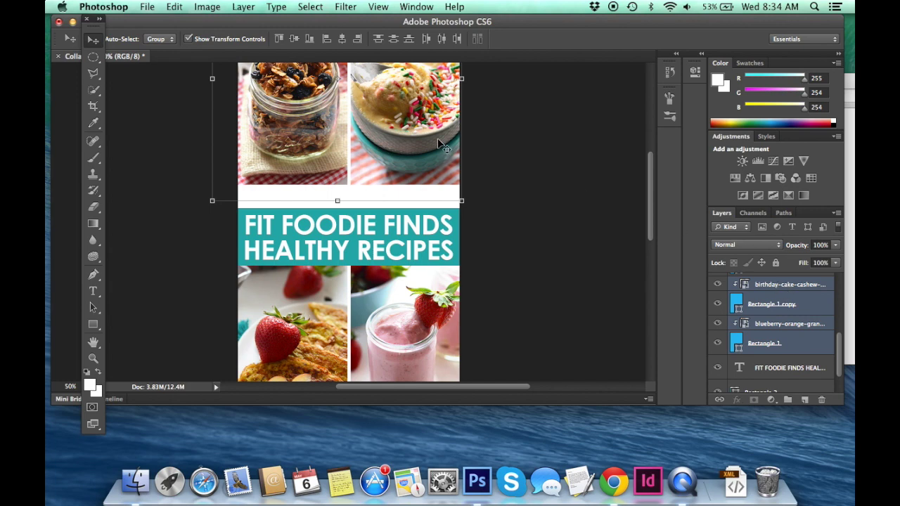
mouse_move(444, 149)
left_mouse_down()
mouse_move(438, 170)
mouse_move(494, 162)
mouse_move(437, 163)
left_mouse_up()
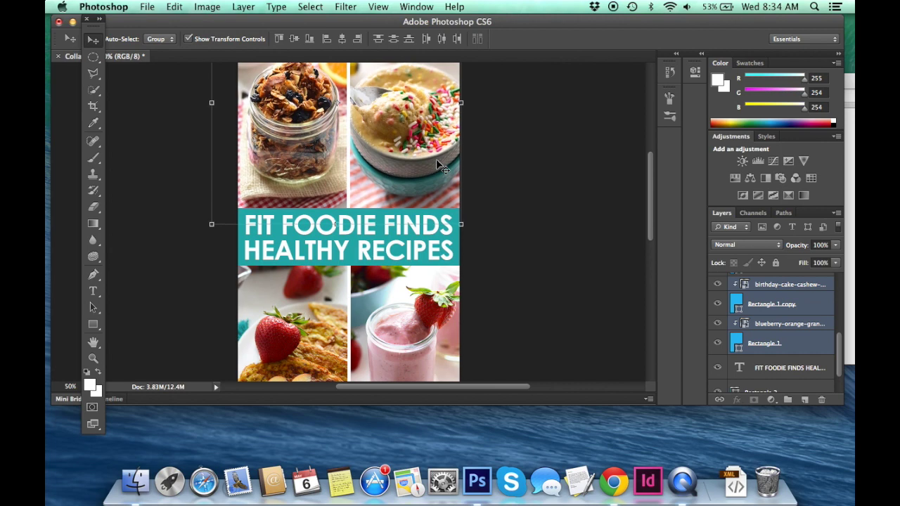
key("super+minus")
scroll(745, 362, "down", 2)
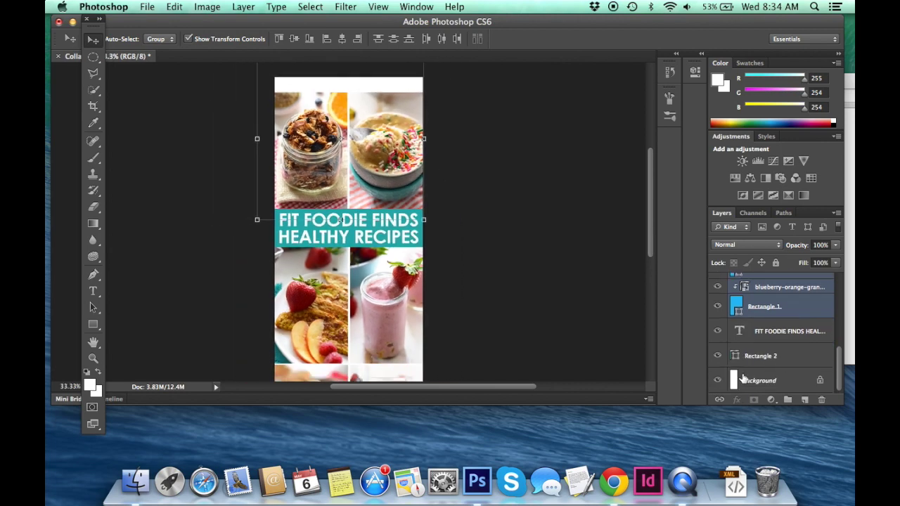
left_click(744, 380)
Step: Crop the canvas top down to the first photo row and view the whole collage
left_click(93, 105)
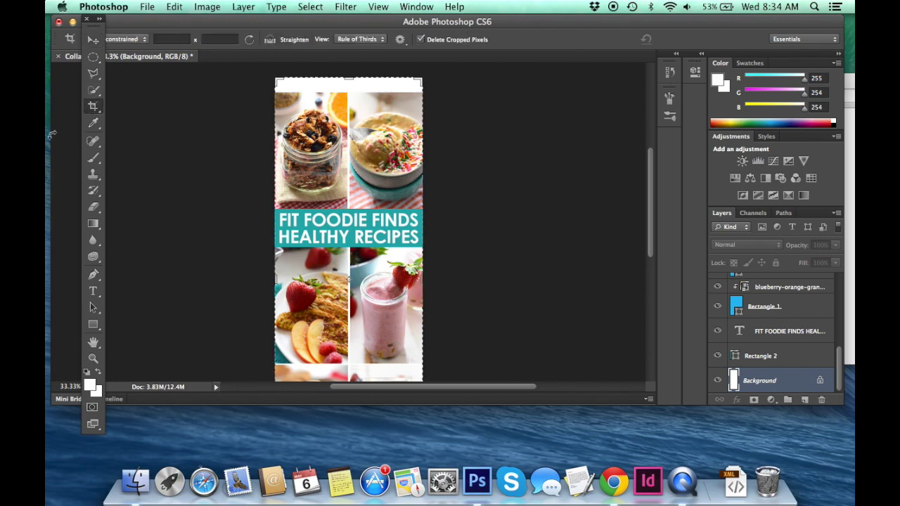
left_click_drag(350, 78, 350, 92)
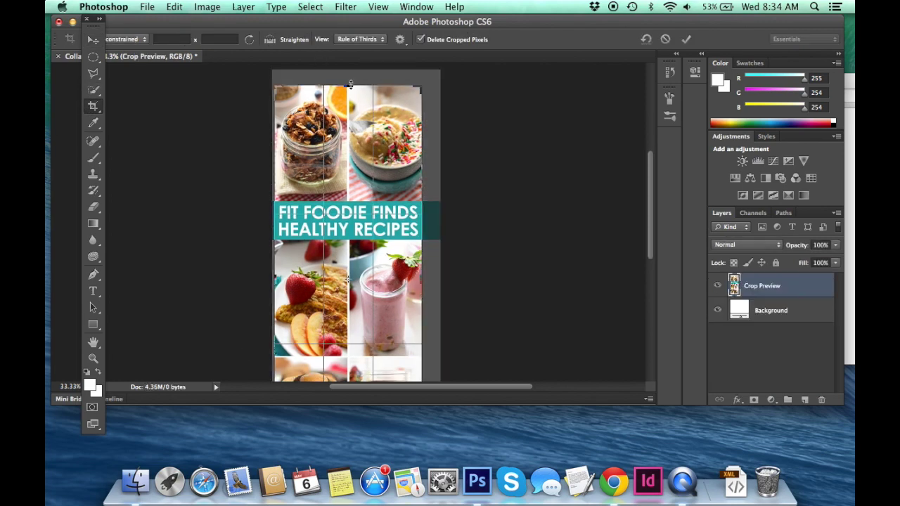
key("Return")
key("super+minus")
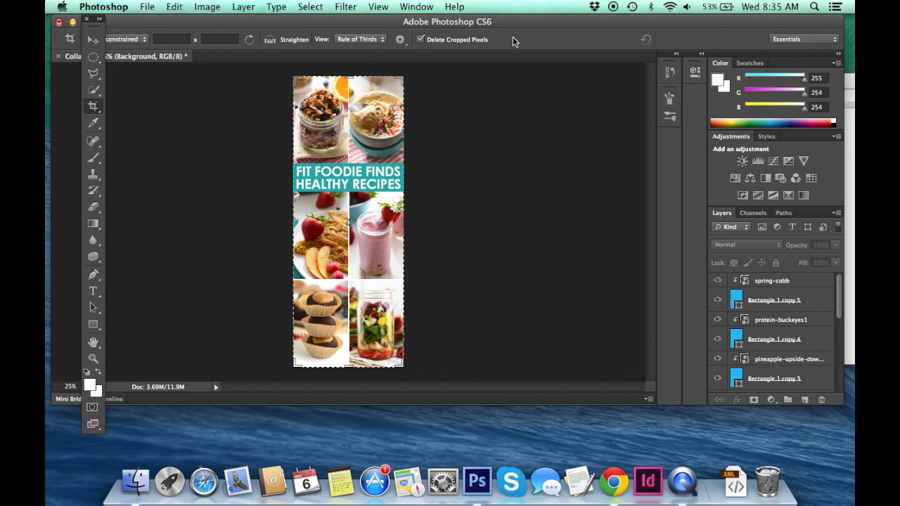
left_click(93, 38)
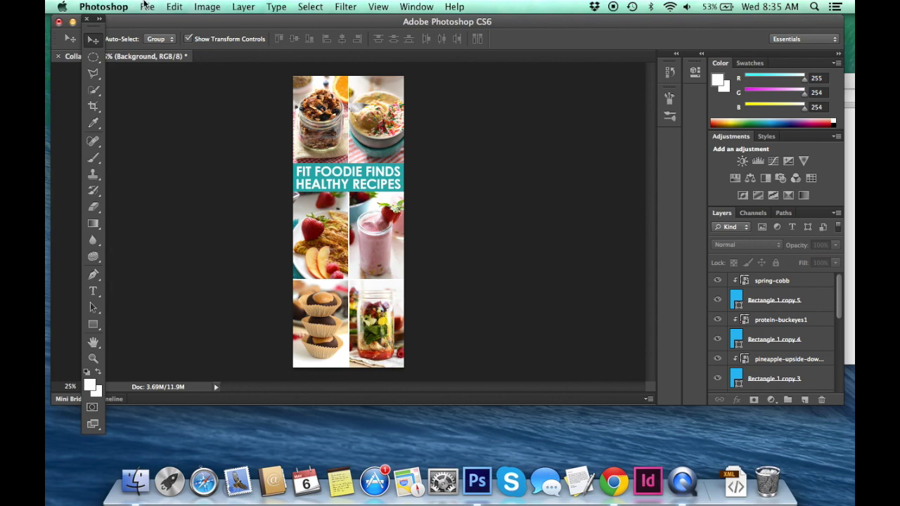
Step: Open Save for Web and confirm PNG-24 export at 700 × 1842 px
left_click(145, 6)
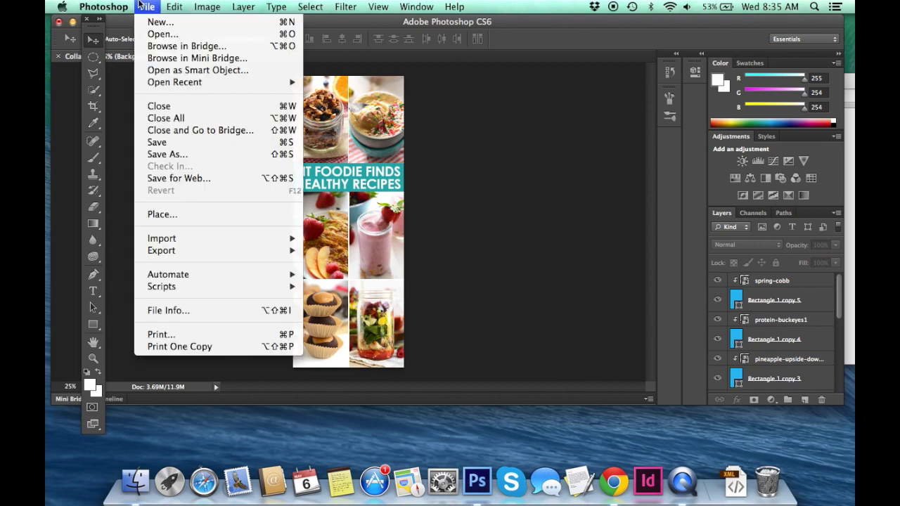
left_click(178, 177)
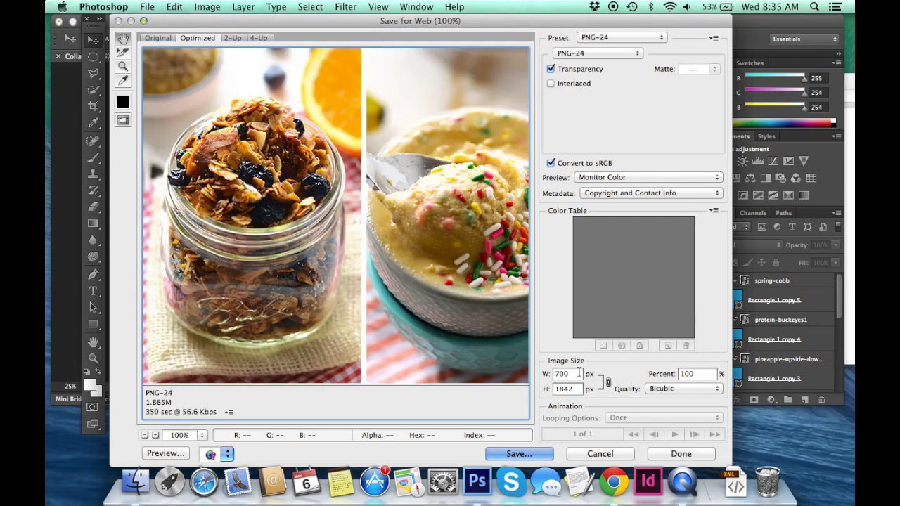
left_click(570, 374)
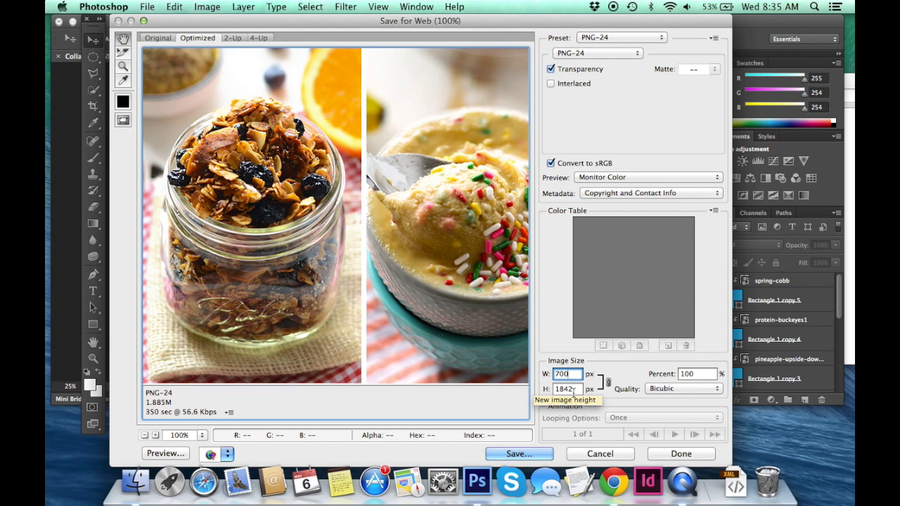
left_click(608, 53)
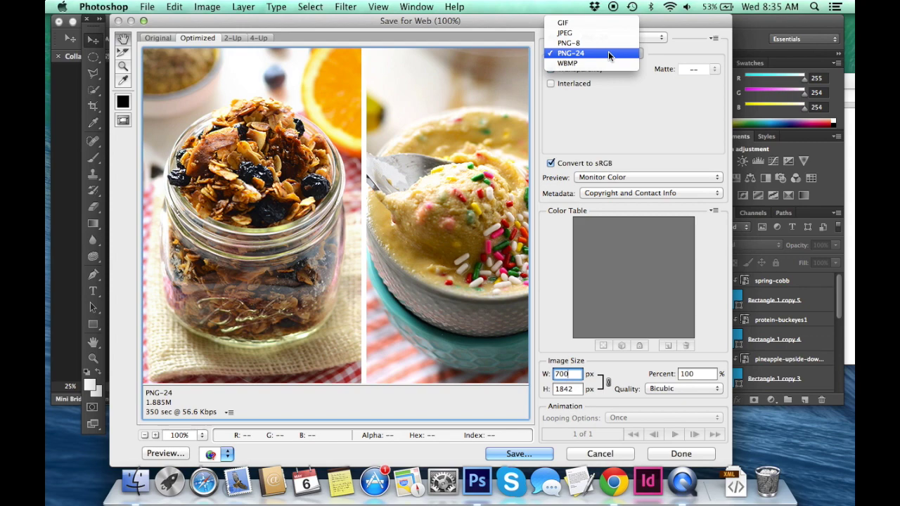
left_click(624, 118)
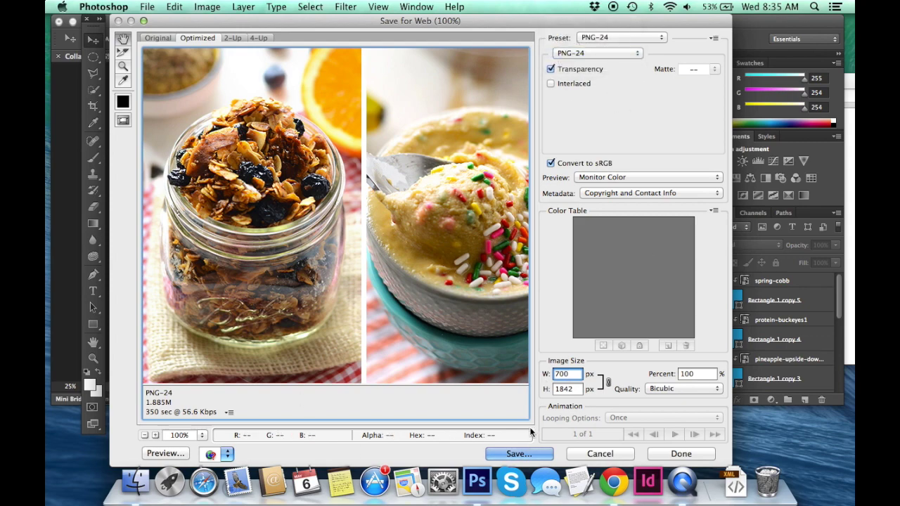
left_click(519, 454)
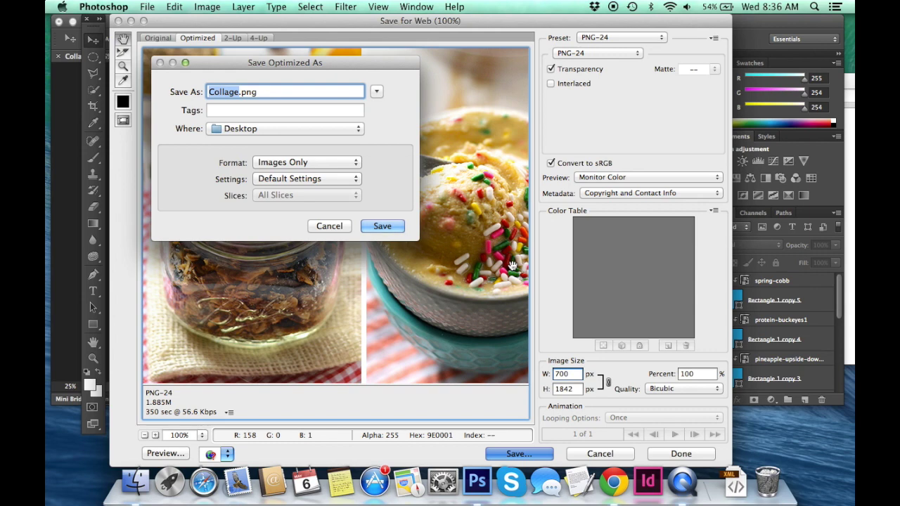
Step: Name the export fit-foodie-finds-healthy-recipes and save it to the Desktop
type("fit-")
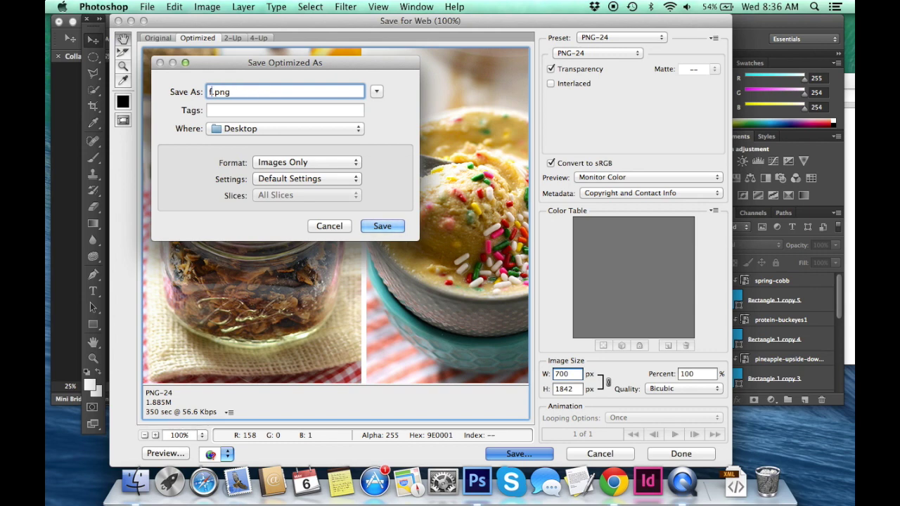
type("foodie-f")
type("inds-healthy-")
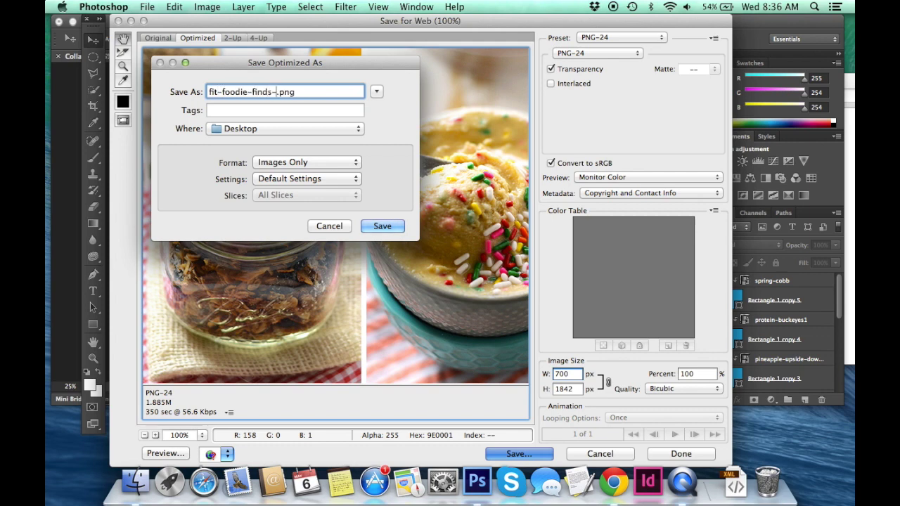
type("recipes")
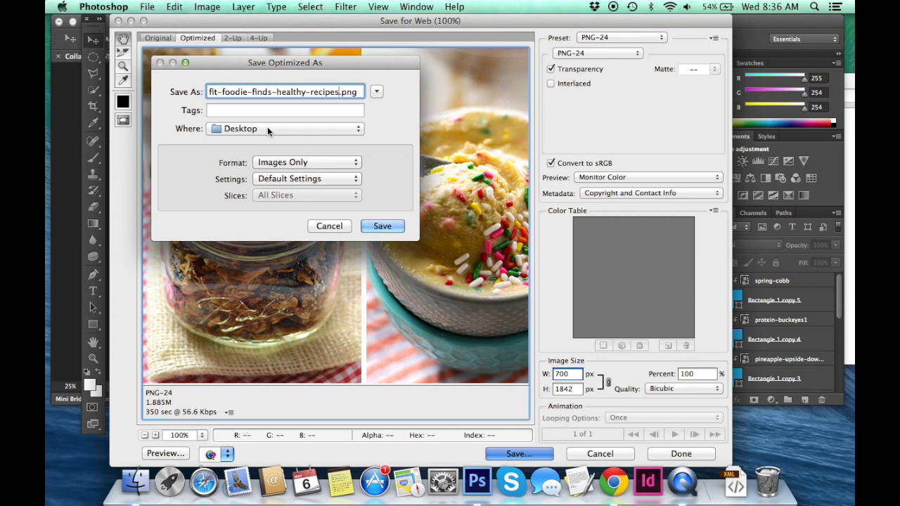
left_click(387, 228)
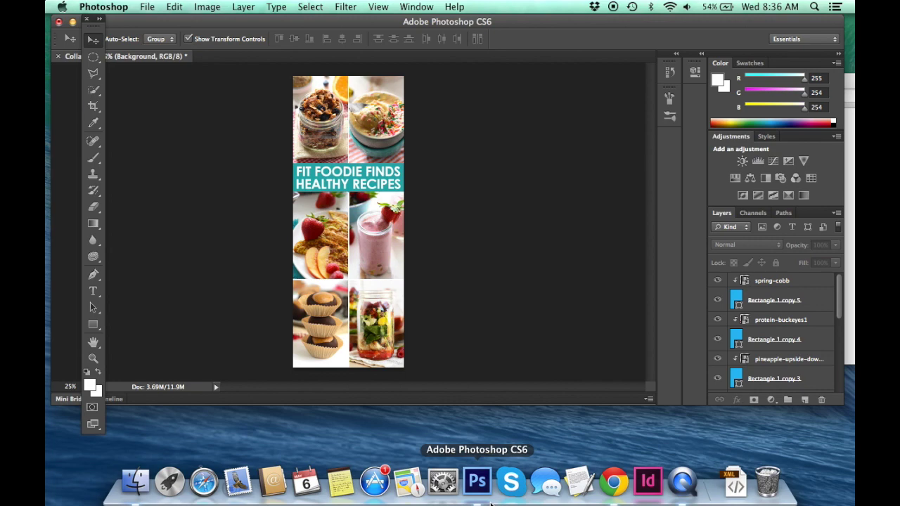
key("super+plus")
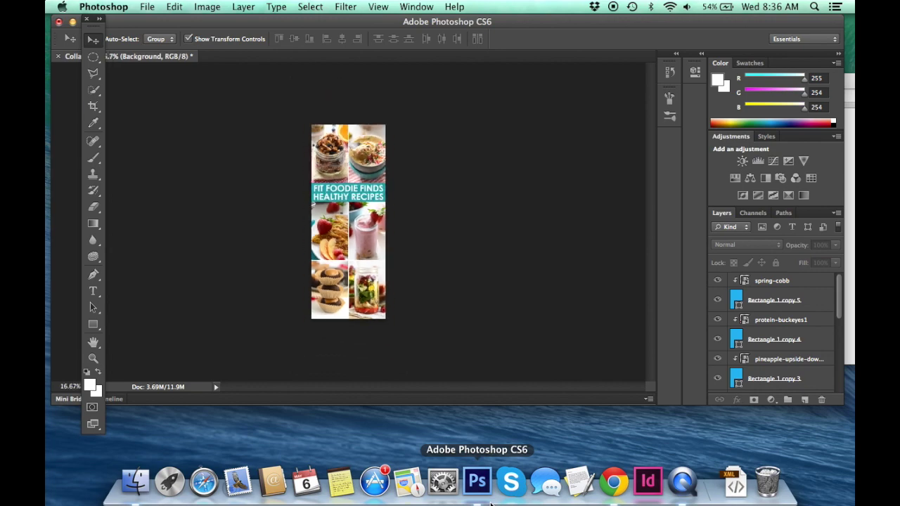
key("super+plus")
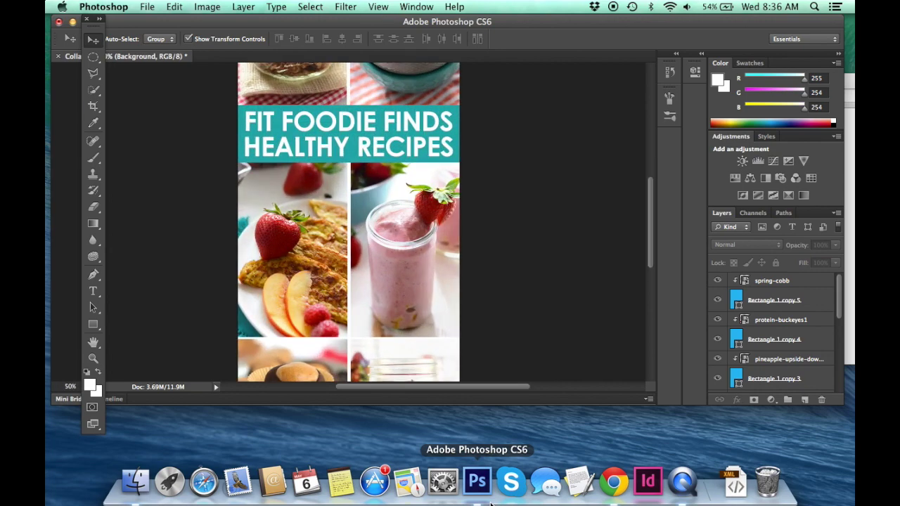
scroll(496, 376, "up", 5)
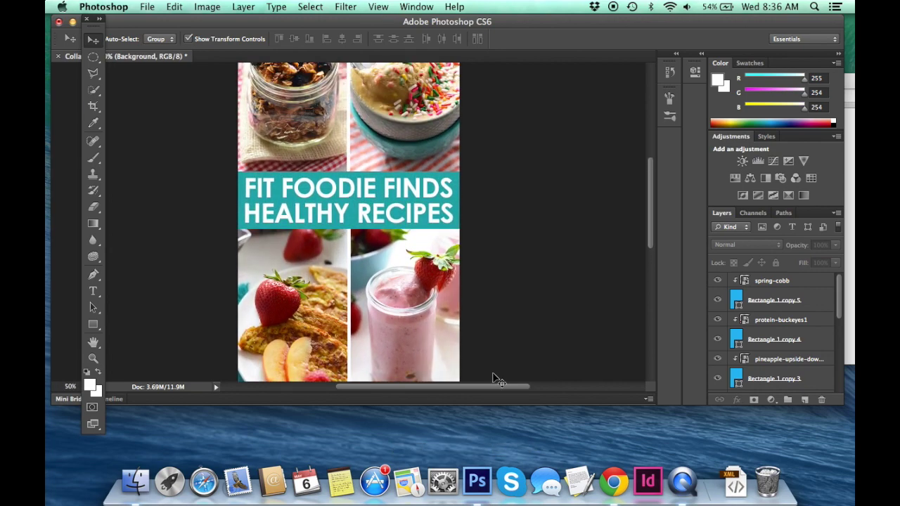
scroll(803, 339, "down", 8)
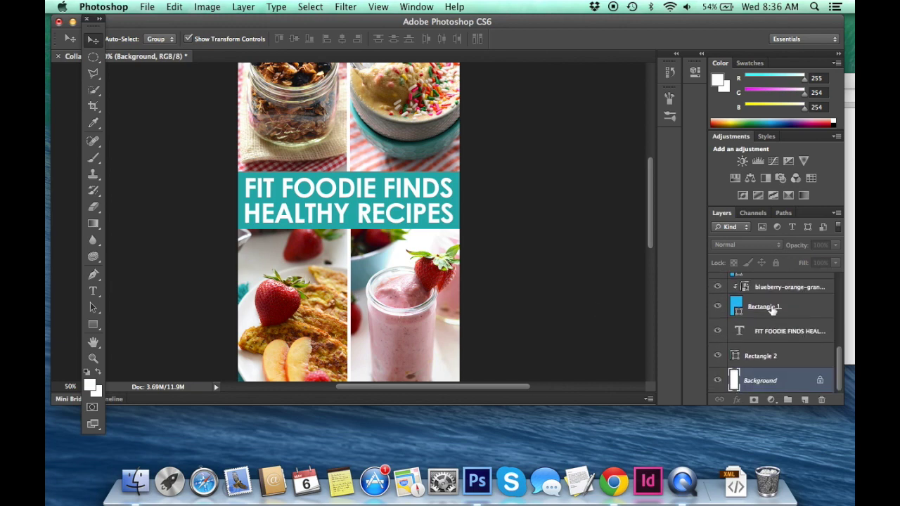
left_click(768, 288)
Step: Delete the granola, ice-cream, french-toast4, smoothie and protein-buckeyes1 photo layers
key("Delete")
scroll(770, 309, "up", 2)
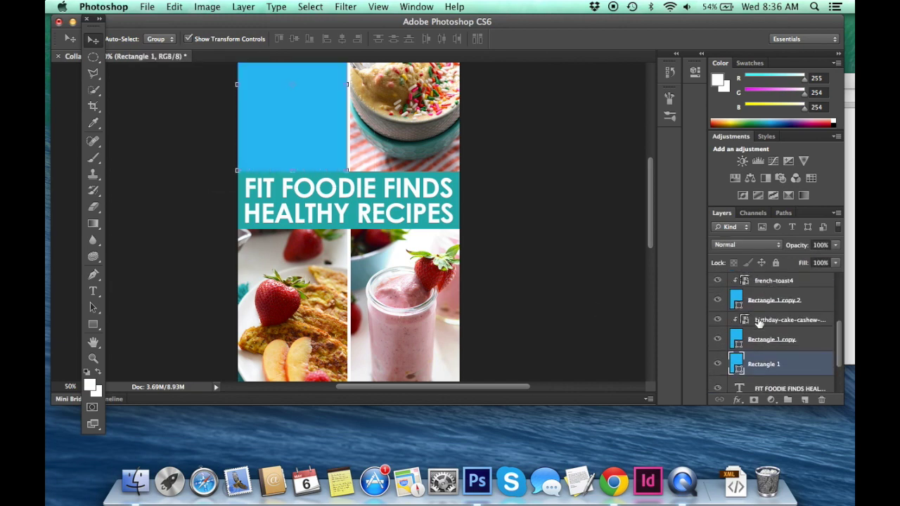
left_click(758, 325)
key("Delete")
left_click(758, 322)
key("Delete")
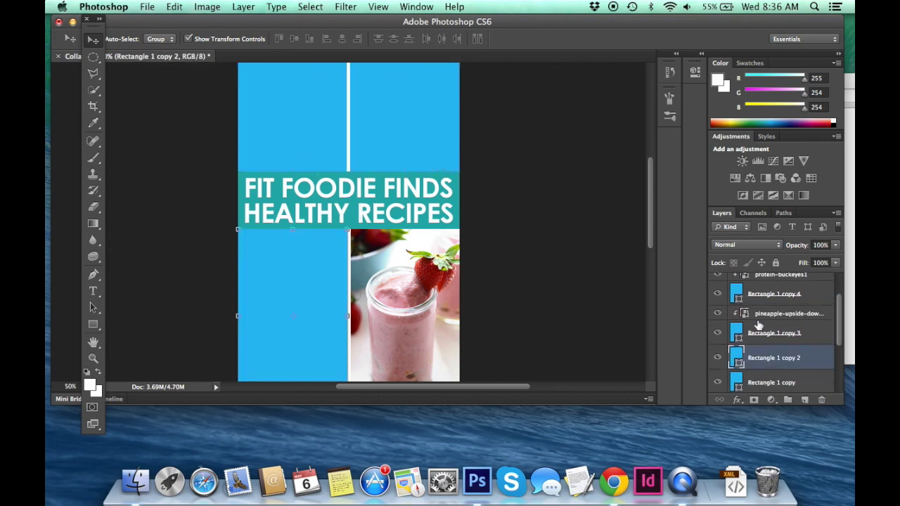
left_click(754, 316)
key("Delete")
left_click(752, 311)
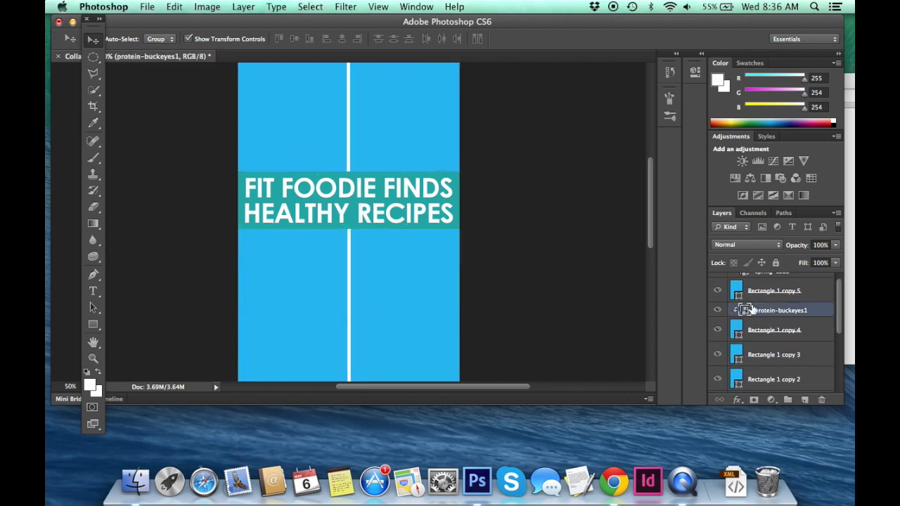
key("Delete")
Step: Remove the last remaining photo, zoom out and select the Background layer
scroll(717, 347, "up", 1)
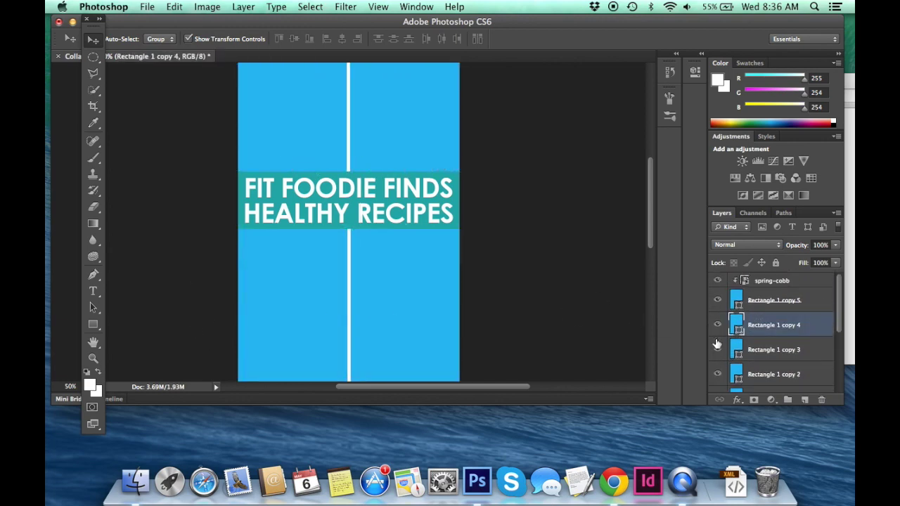
left_click(789, 291)
key("super+minus")
key("super+minus")
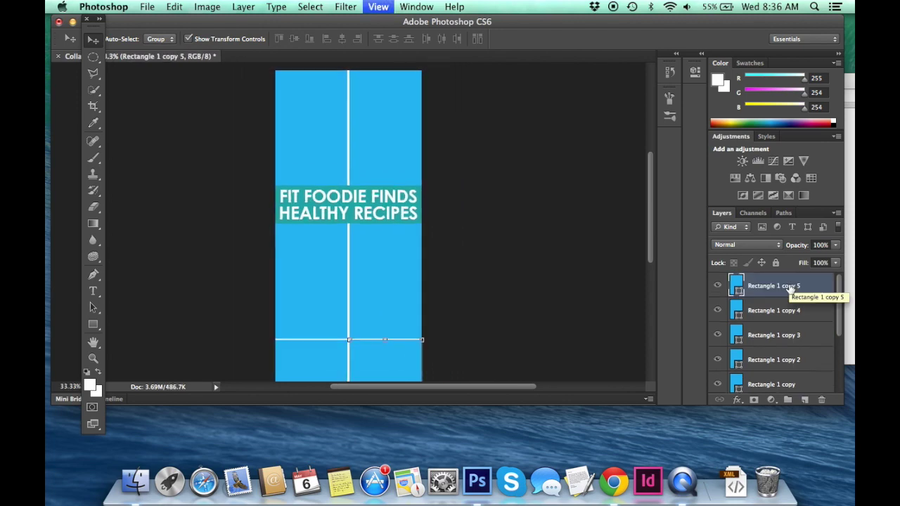
scroll(786, 392, "down", 5)
left_click(774, 383)
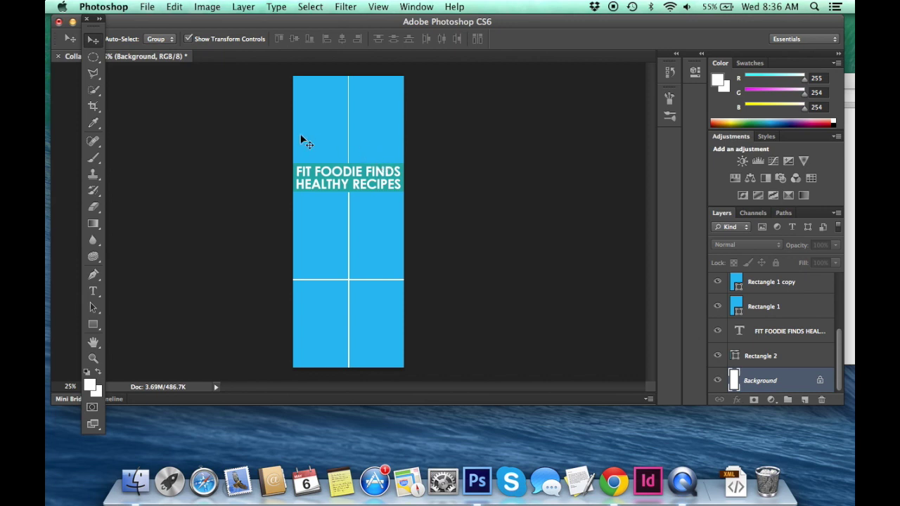
left_click(151, 6)
Step: Save As Collage-Template in Photoshop format with layers, accepting the format options
left_click(169, 154)
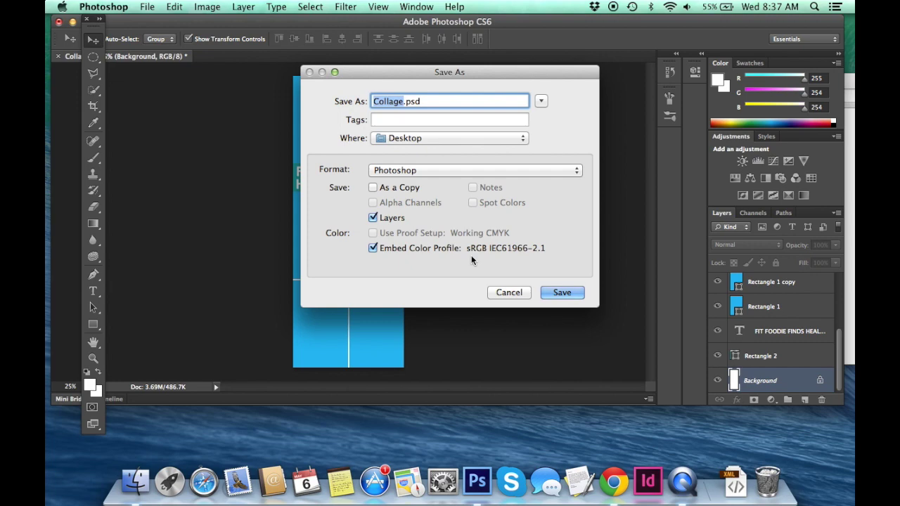
type("Collage-Template")
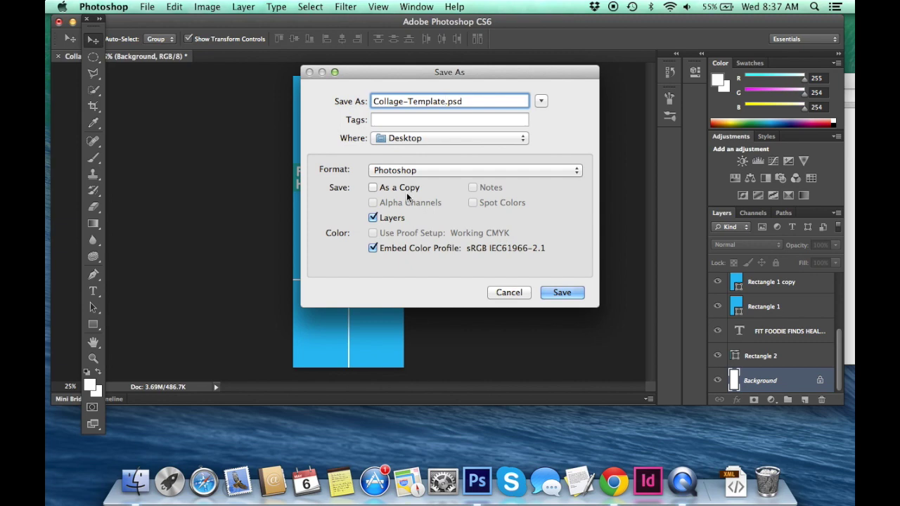
left_click(561, 295)
left_click(584, 186)
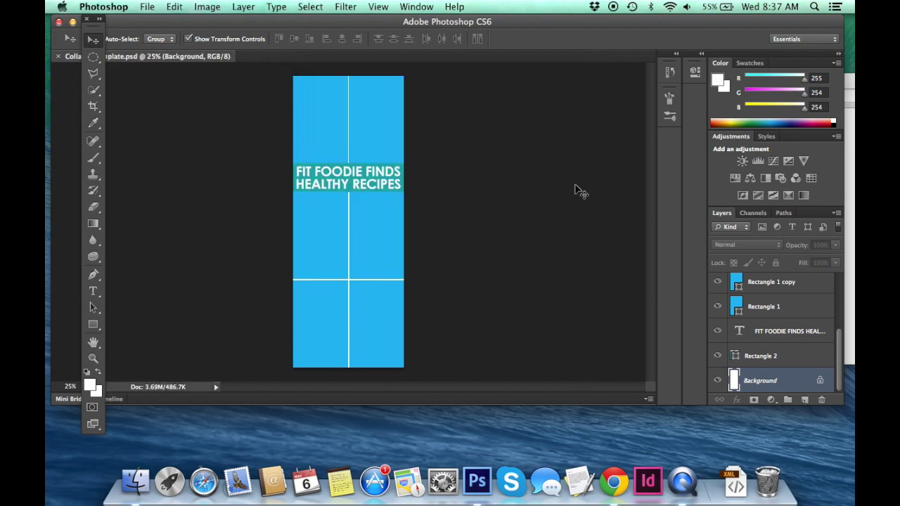